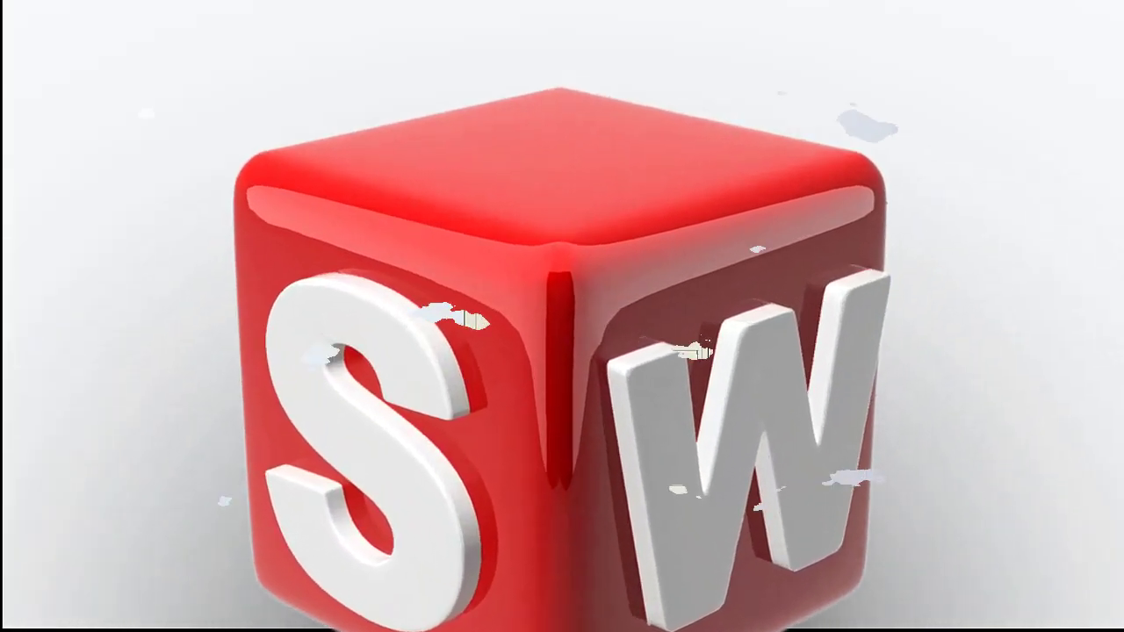
Zoom in and out on the Ejercicio 20 reference drawing
{"action": "scroll", "coordinate": [586, 402], "scroll_direction": "up", "scroll_amount": 1}
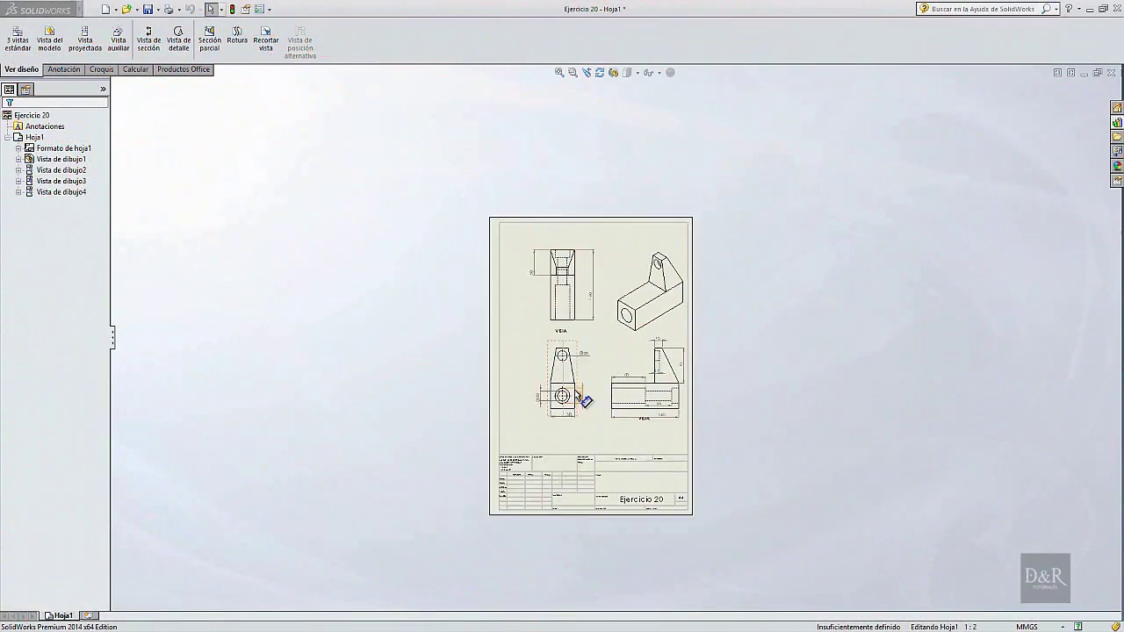
{"action": "scroll", "coordinate": [562, 398], "scroll_direction": "down", "scroll_amount": 2}
{"action": "scroll", "coordinate": [685, 356], "scroll_direction": "down", "scroll_amount": 1}
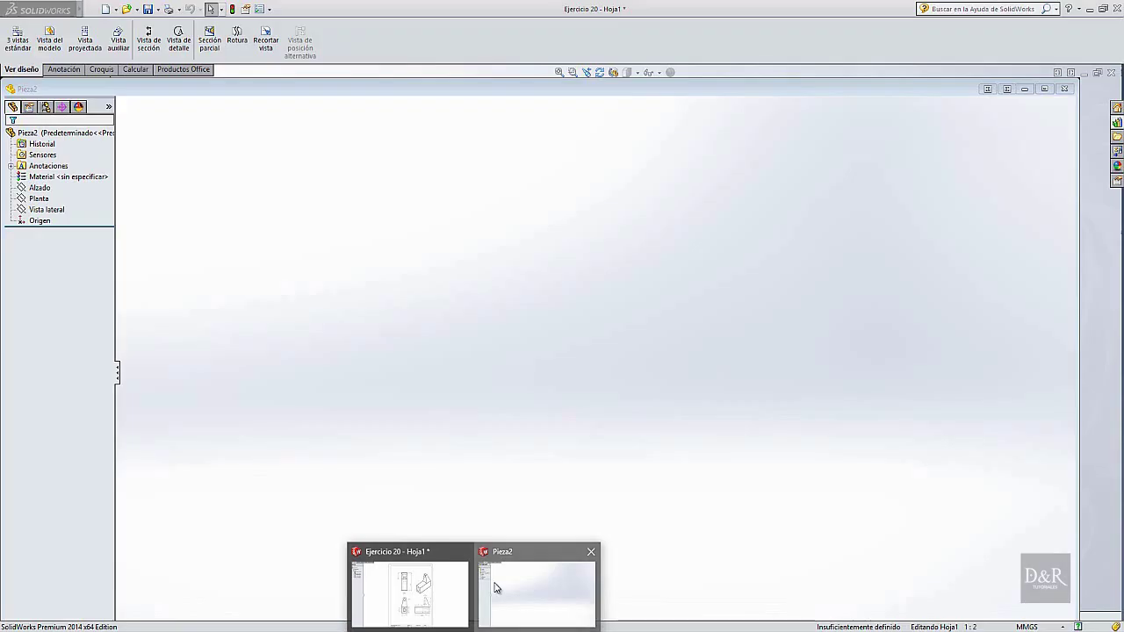
Switch to part Pieza2 and start a new sketch on the Planta plane
{"action": "left_click", "coordinate": [497, 585]}
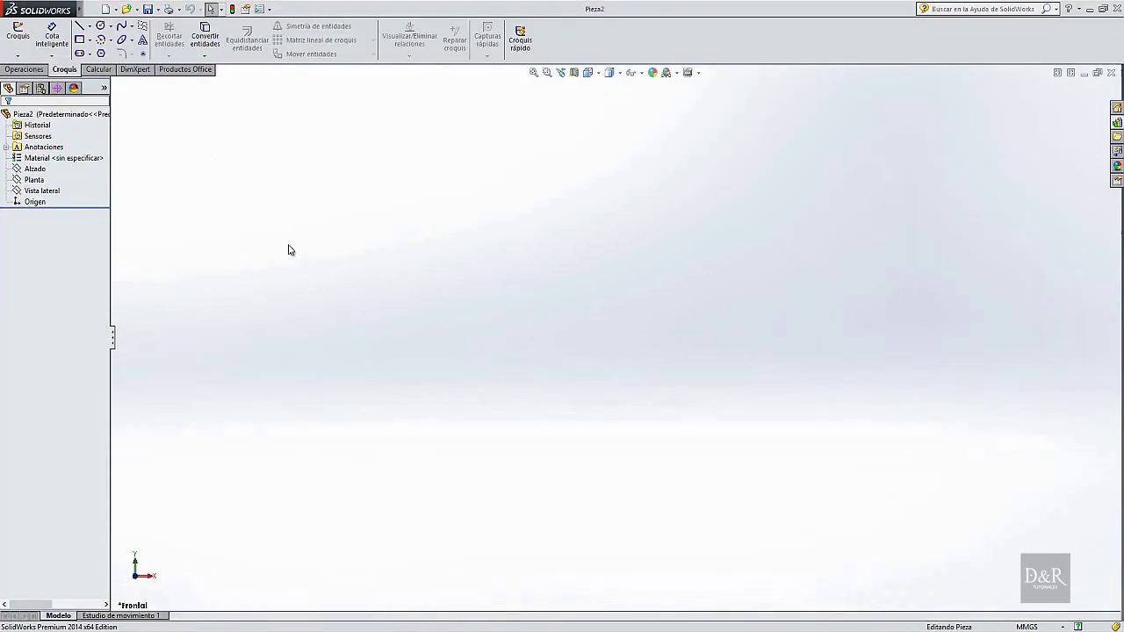
{"action": "left_click", "coordinate": [48, 193]}
{"action": "left_click", "coordinate": [35, 180]}
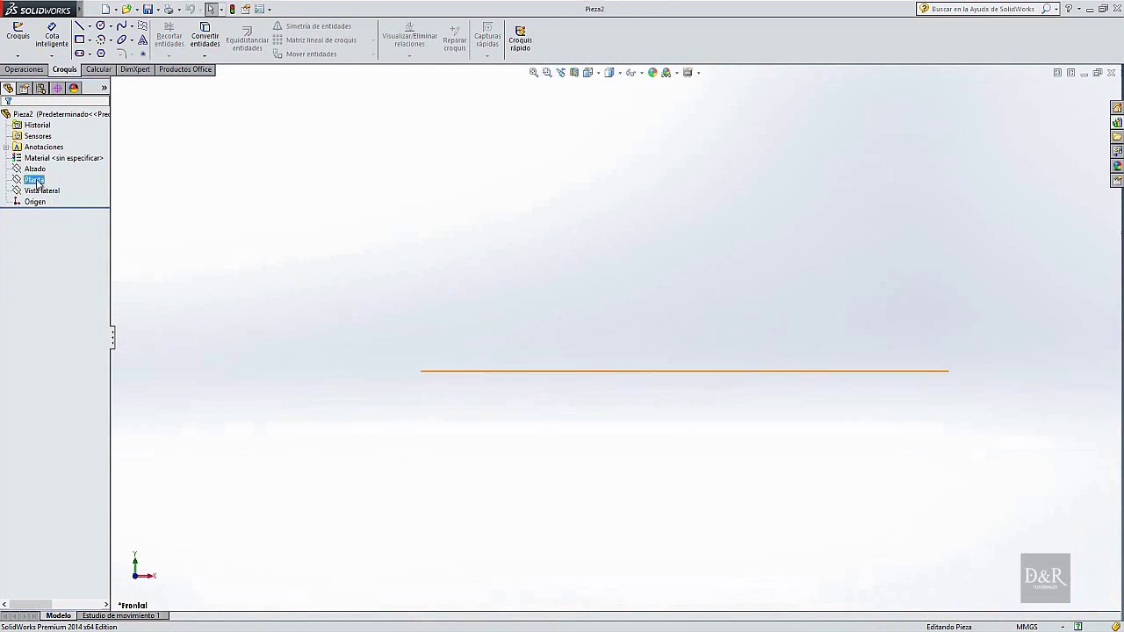
{"action": "left_click", "coordinate": [28, 181]}
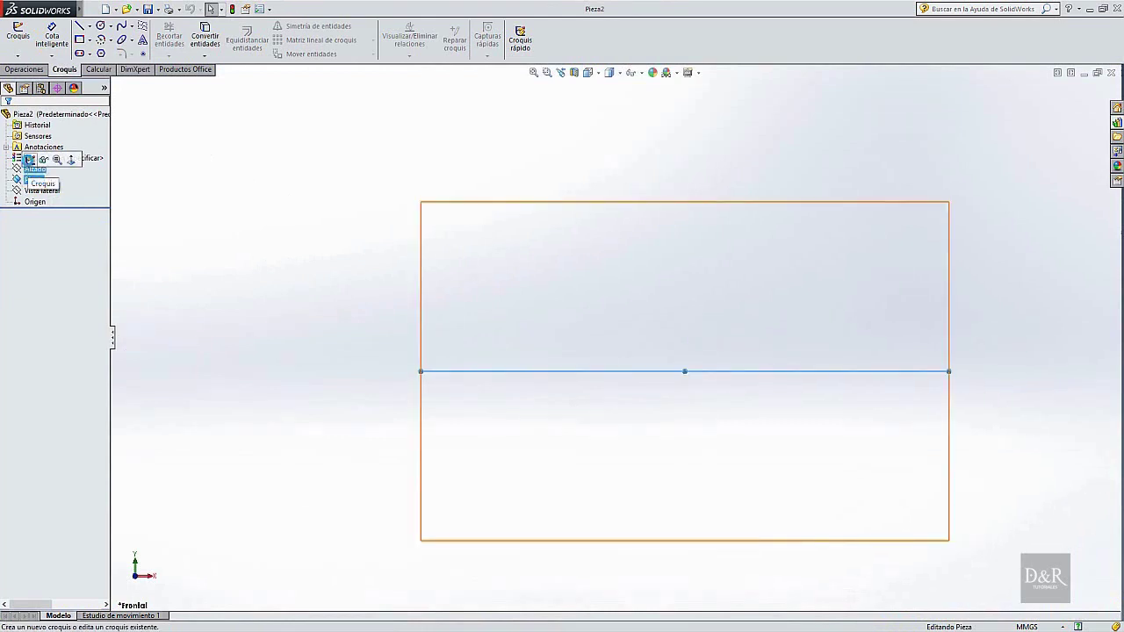
{"action": "left_click", "coordinate": [29, 160]}
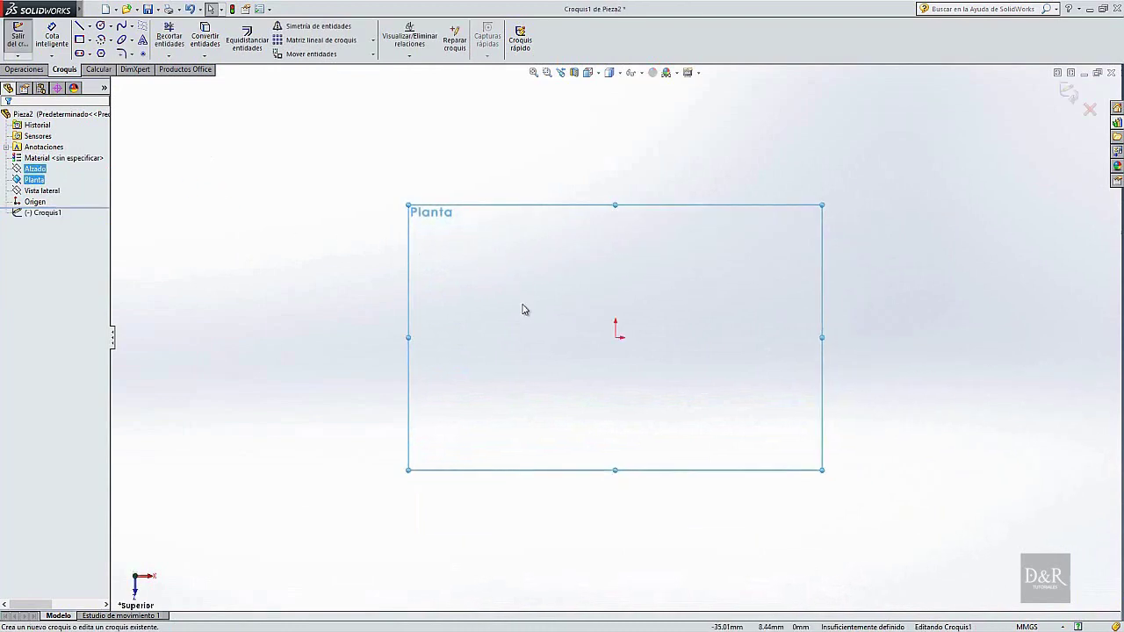
Draw a centre rectangle from the origin, roughly 121 × 52 mm
{"action": "left_click", "coordinate": [90, 41]}
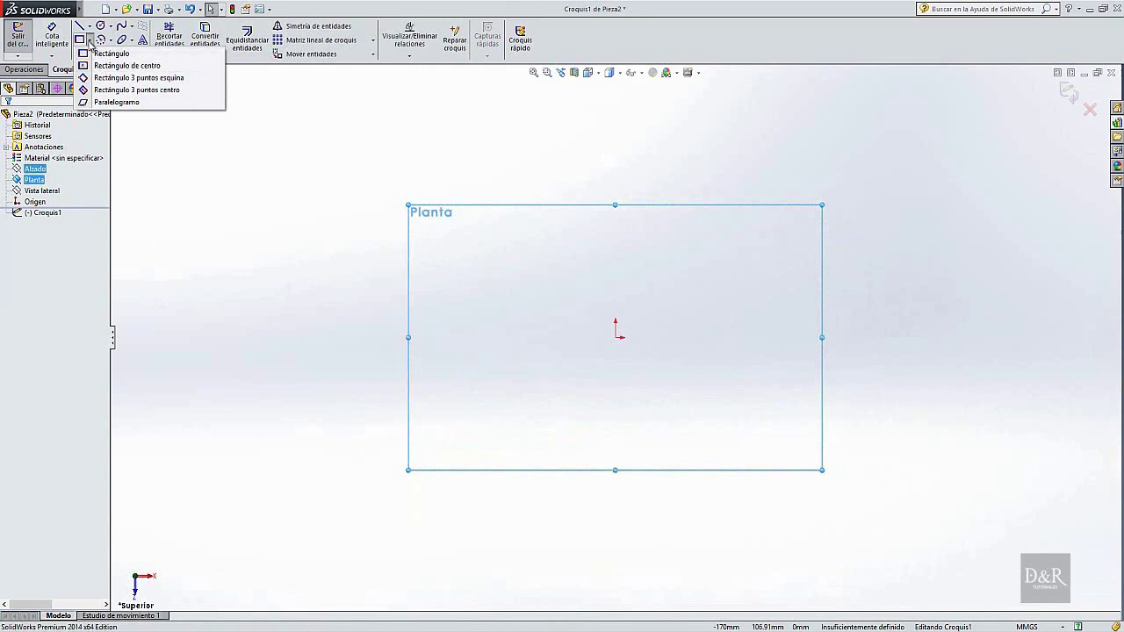
{"action": "left_click", "coordinate": [114, 65]}
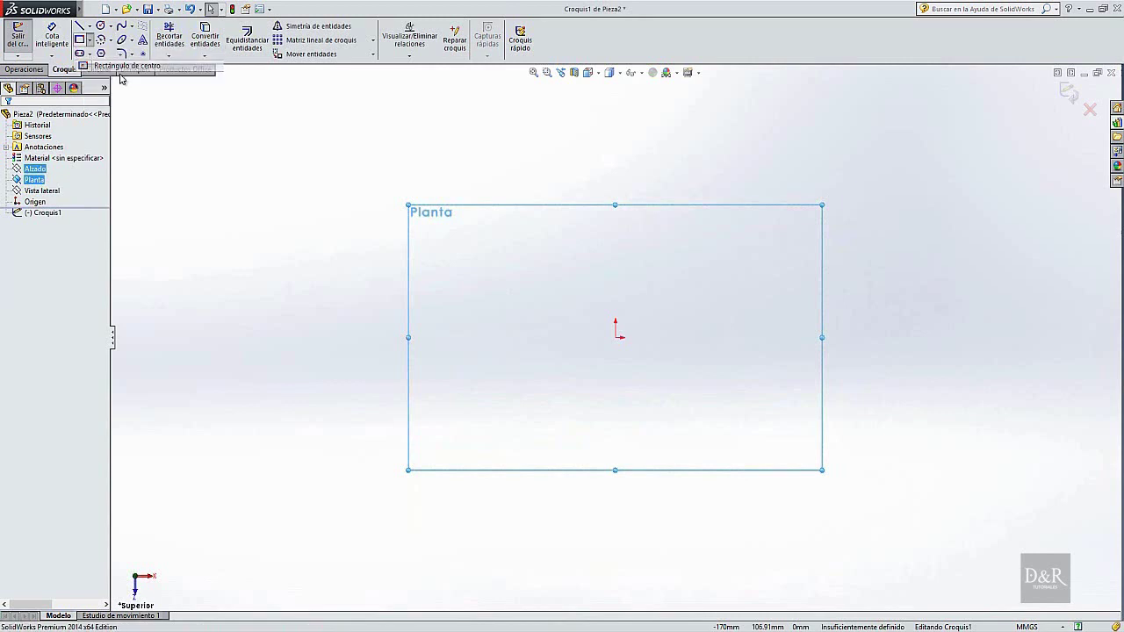
{"action": "left_click", "coordinate": [618, 338]}
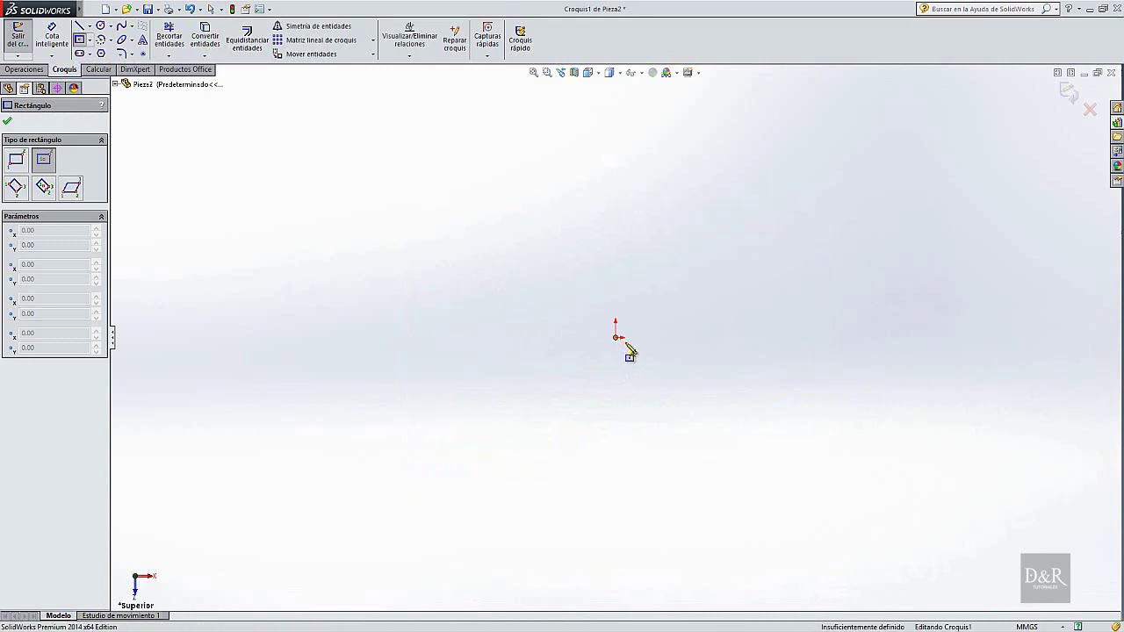
{"action": "left_click", "coordinate": [756, 399]}
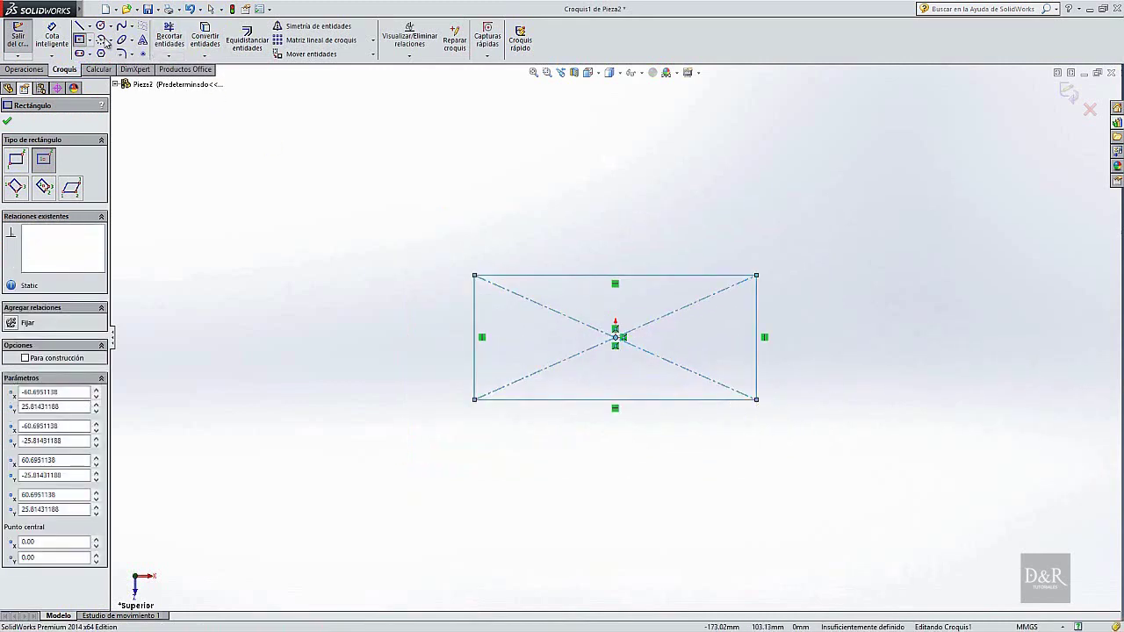
Dimension the rectangle's top edge to 140 mm and its right edge to 50 mm
{"action": "left_click", "coordinate": [51, 37]}
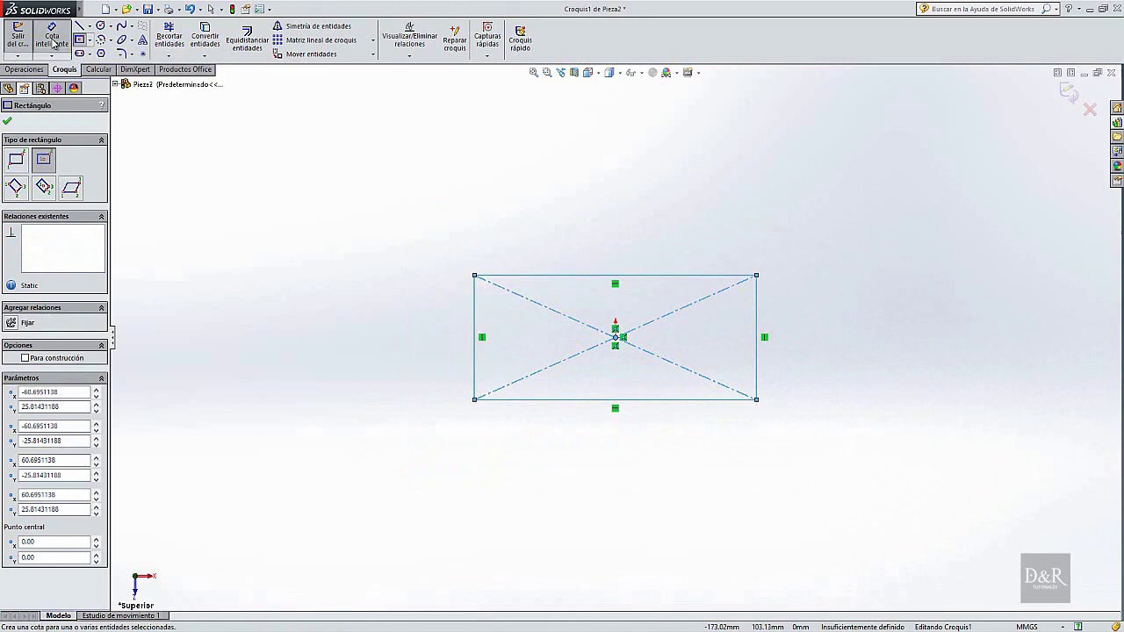
{"action": "left_click", "coordinate": [654, 279]}
{"action": "left_click", "coordinate": [657, 260]}
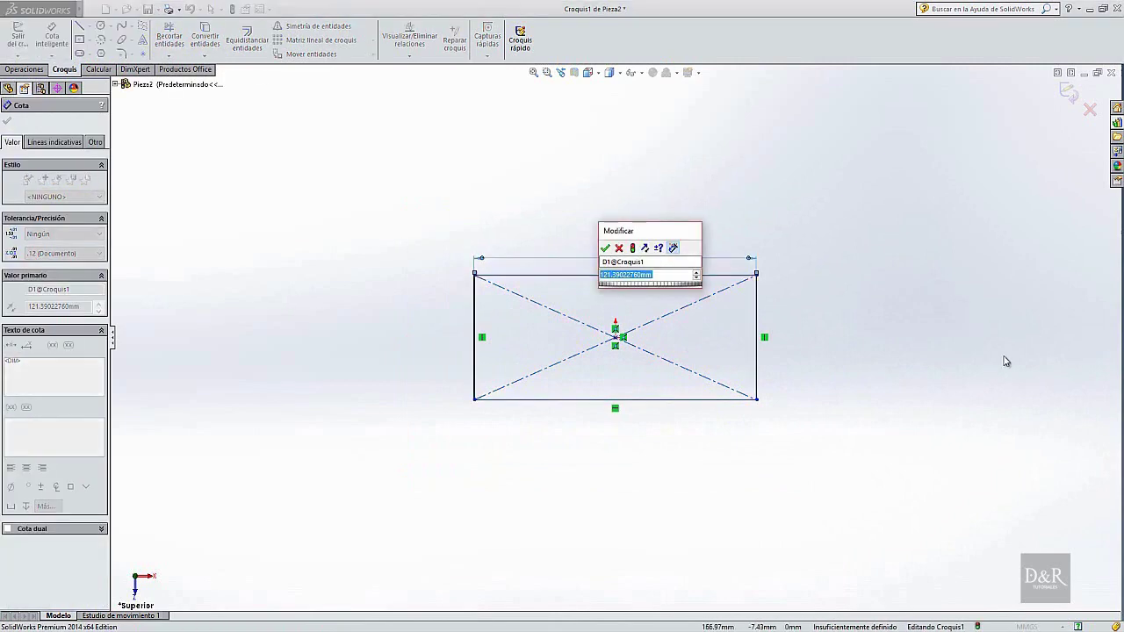
{"action": "type", "text": "149"}
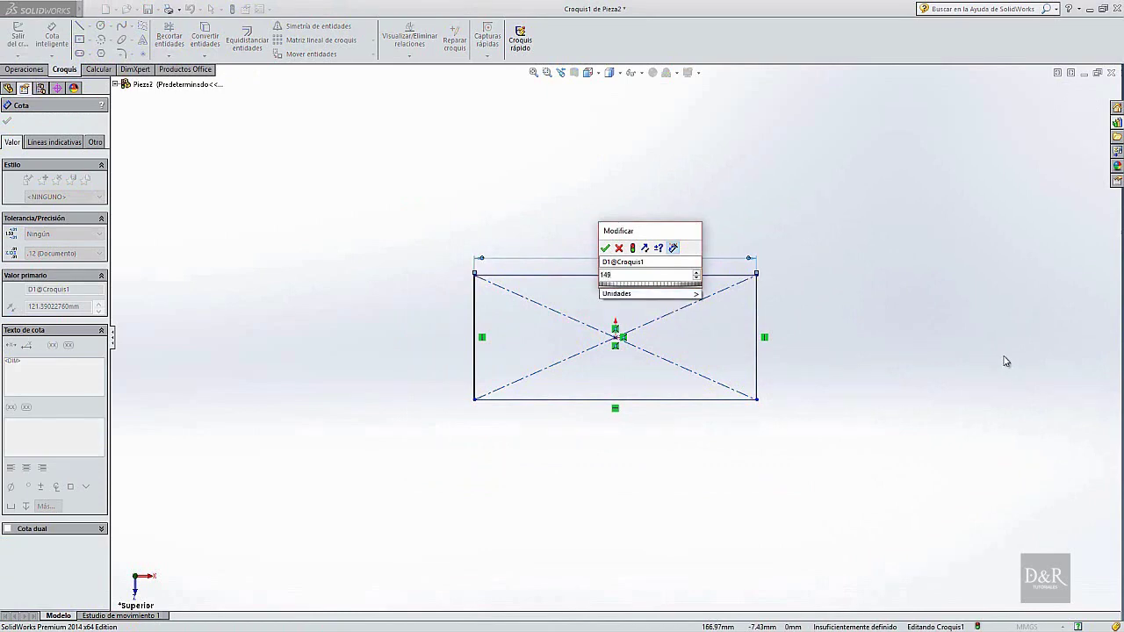
{"action": "key", "text": "Return"}
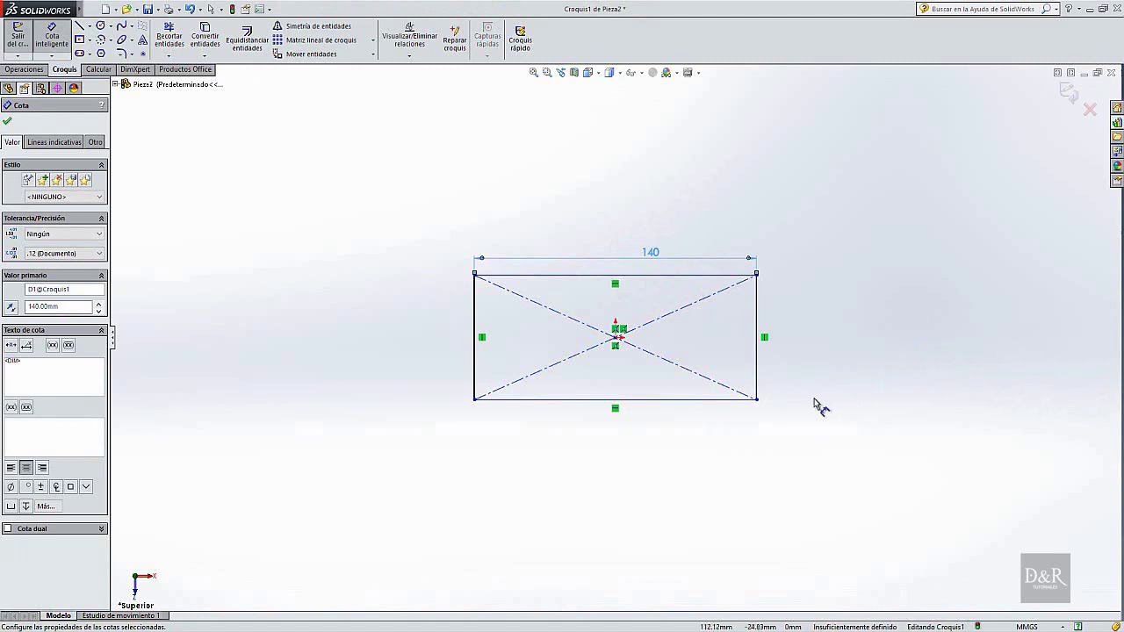
{"action": "left_click", "coordinate": [756, 364]}
{"action": "left_click", "coordinate": [788, 364]}
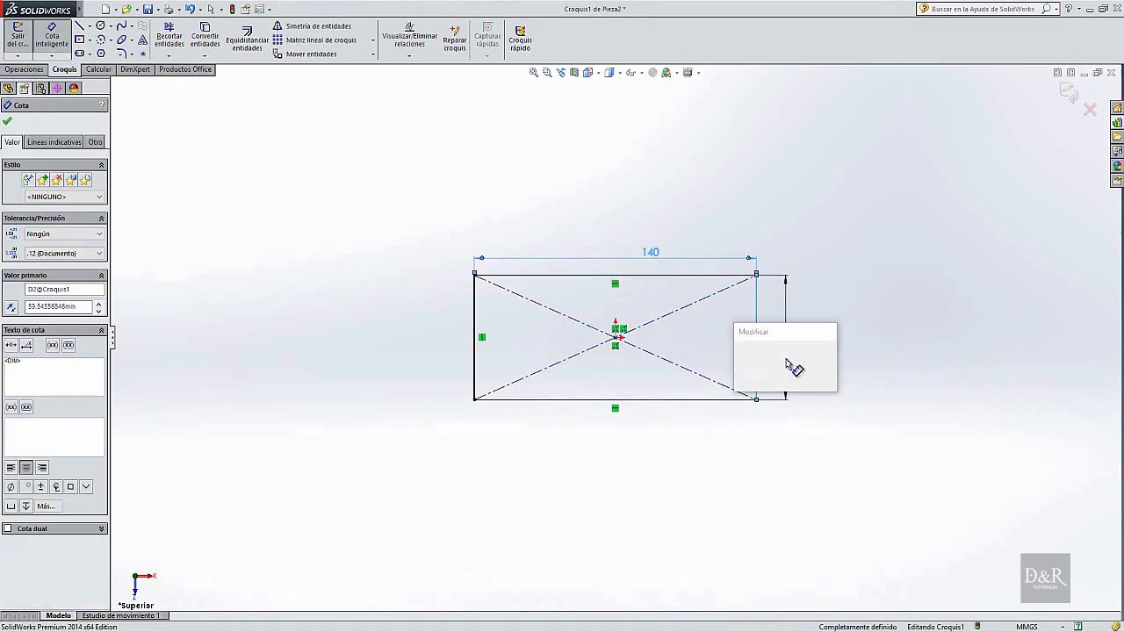
{"action": "type", "text": "50"}
{"action": "key", "text": "Return"}
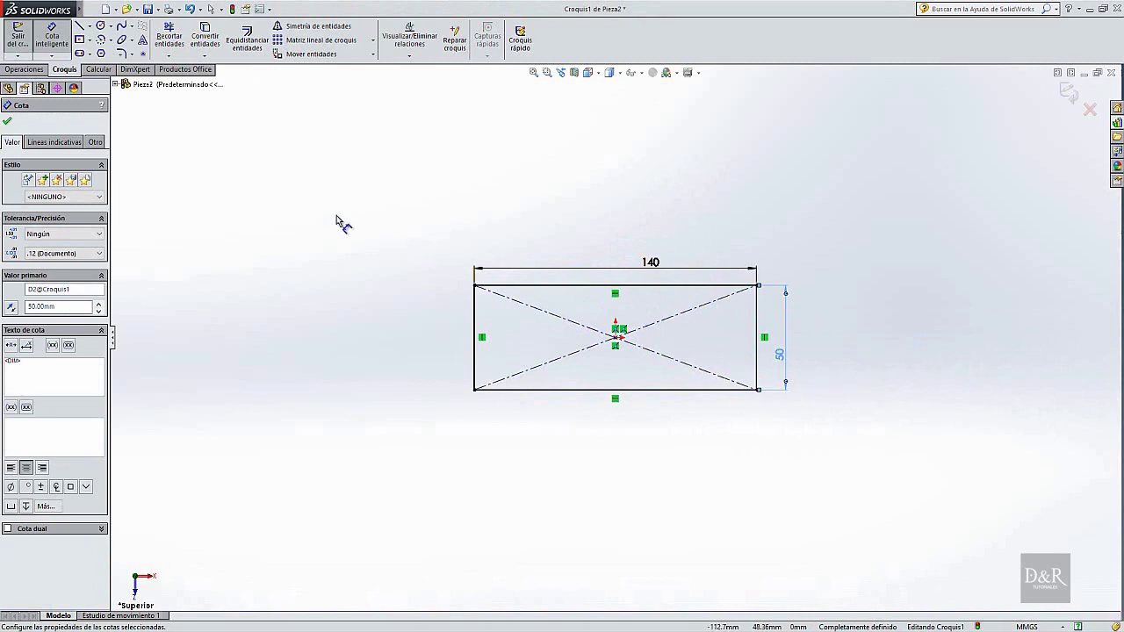
{"action": "left_click", "coordinate": [38, 74]}
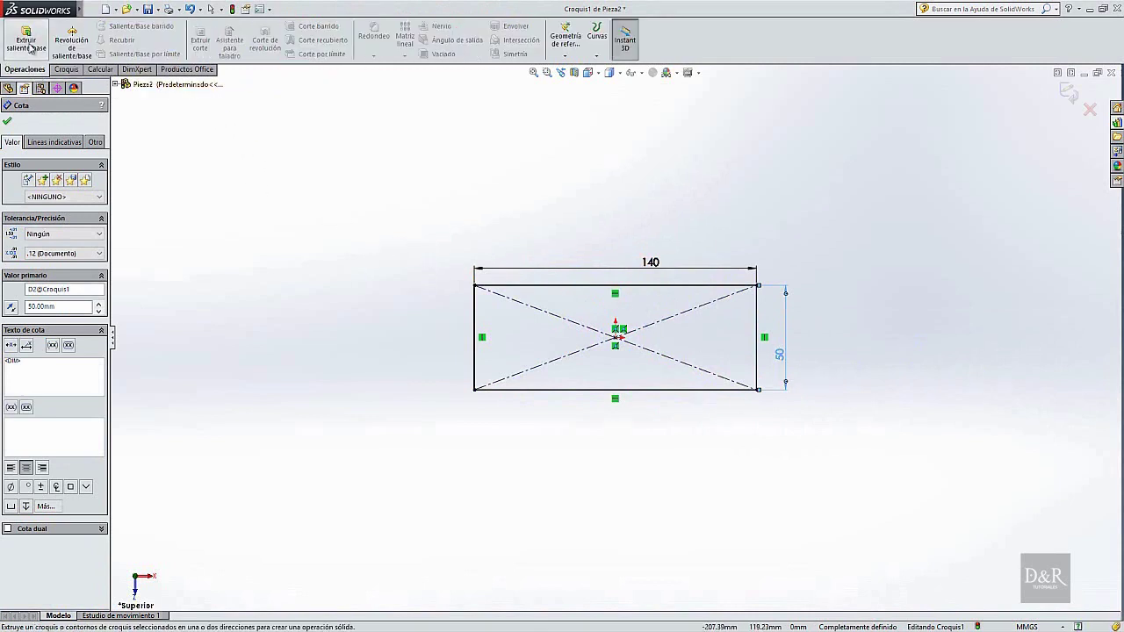
Extrude the rectangle sketch 50 mm deep into a solid block
{"action": "left_click", "coordinate": [28, 44]}
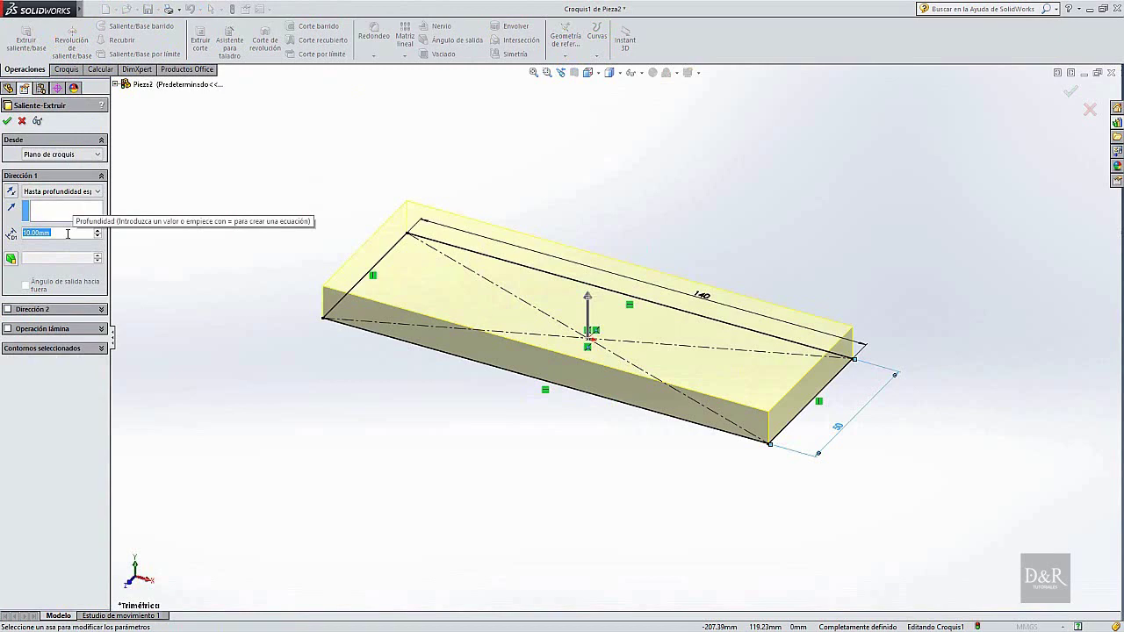
{"action": "type", "text": "50"}
{"action": "key", "text": "Return"}
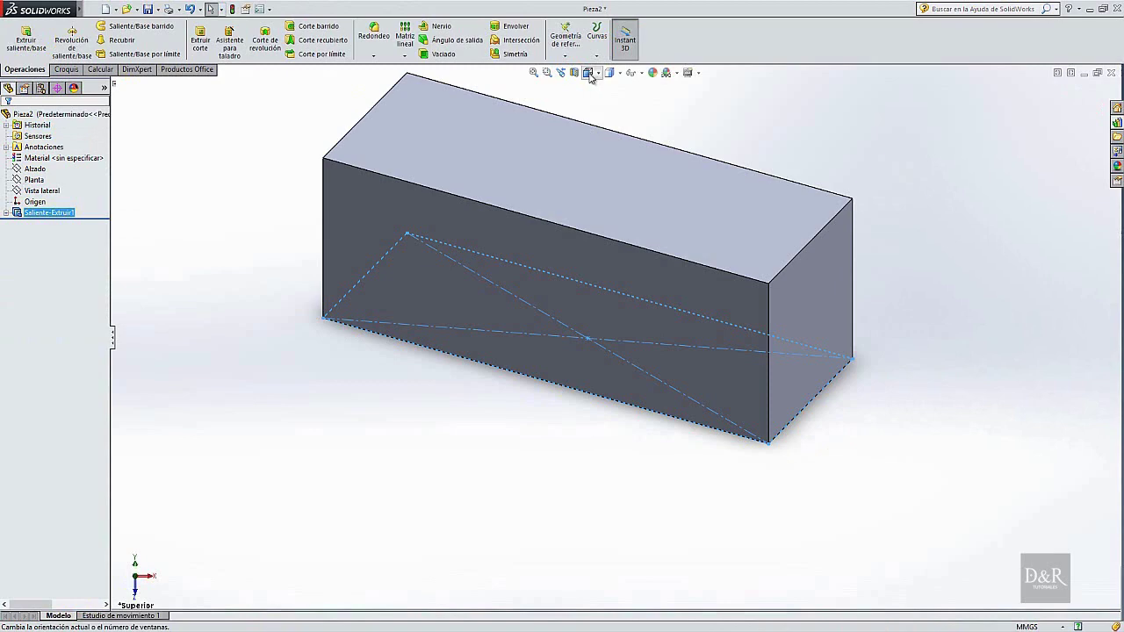
{"action": "left_click", "coordinate": [590, 78]}
Switch to the Izquierda view, review the Ejercicio 20 drawing, then select the block's end face
{"action": "left_click", "coordinate": [592, 123]}
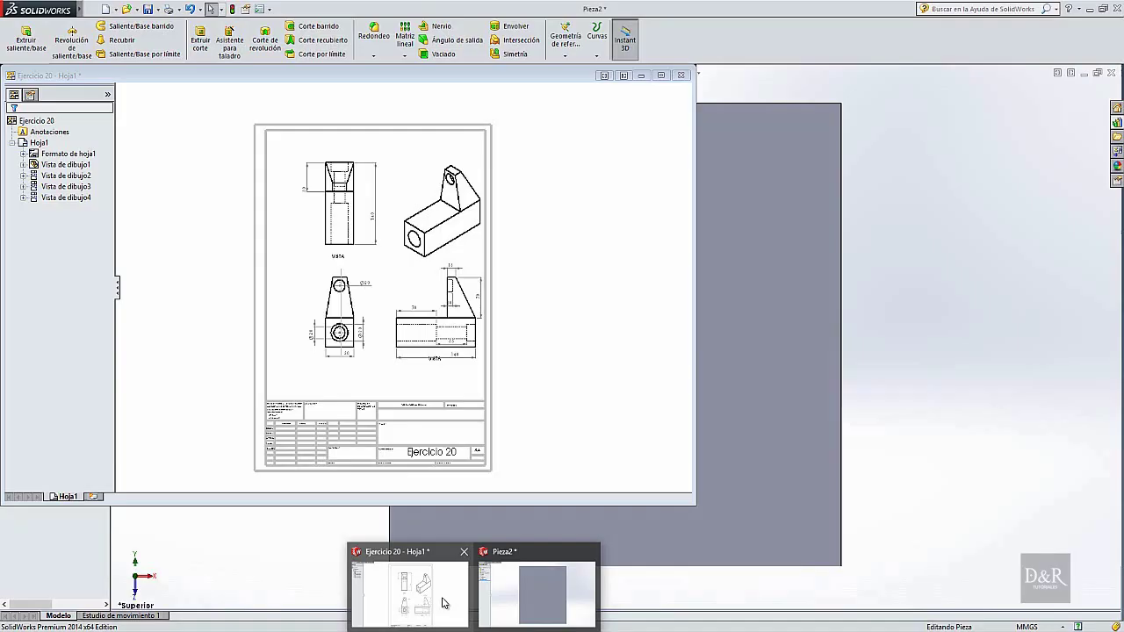
{"action": "left_click", "coordinate": [439, 597]}
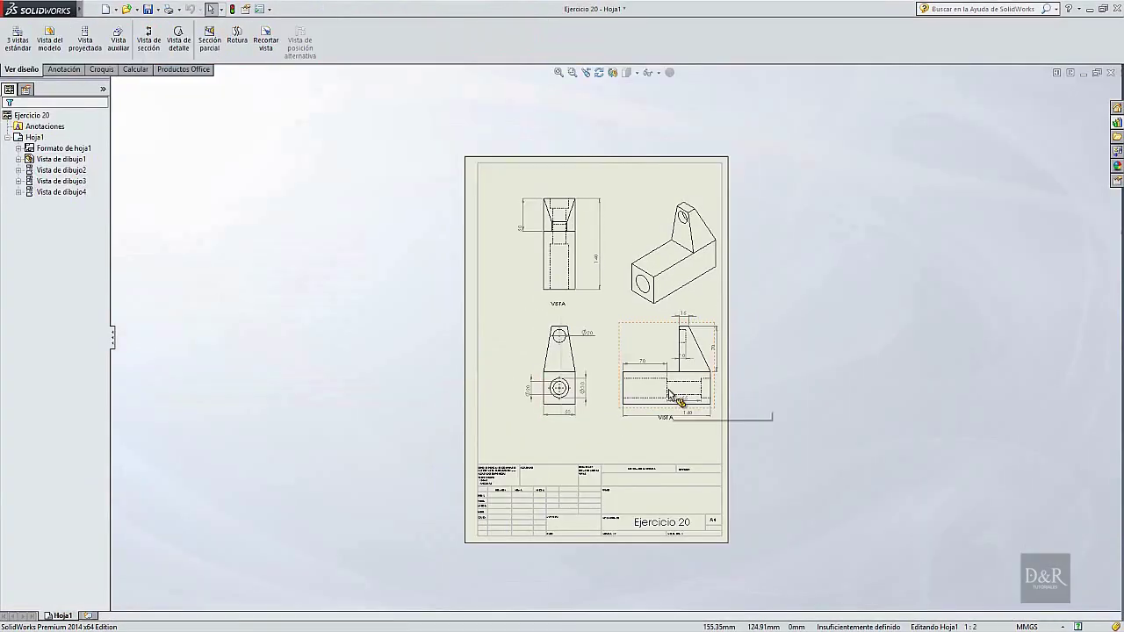
{"action": "scroll", "coordinate": [619, 390], "scroll_direction": "down", "scroll_amount": 1}
{"action": "scroll", "coordinate": [627, 378], "scroll_direction": "down", "scroll_amount": 1}
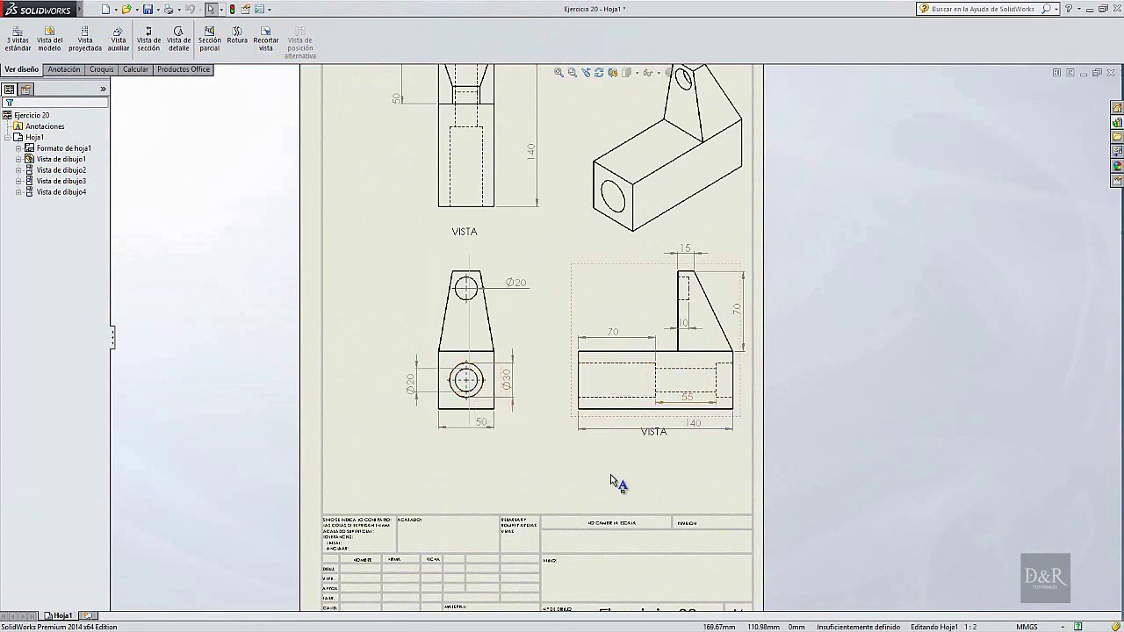
{"action": "left_click", "coordinate": [533, 575]}
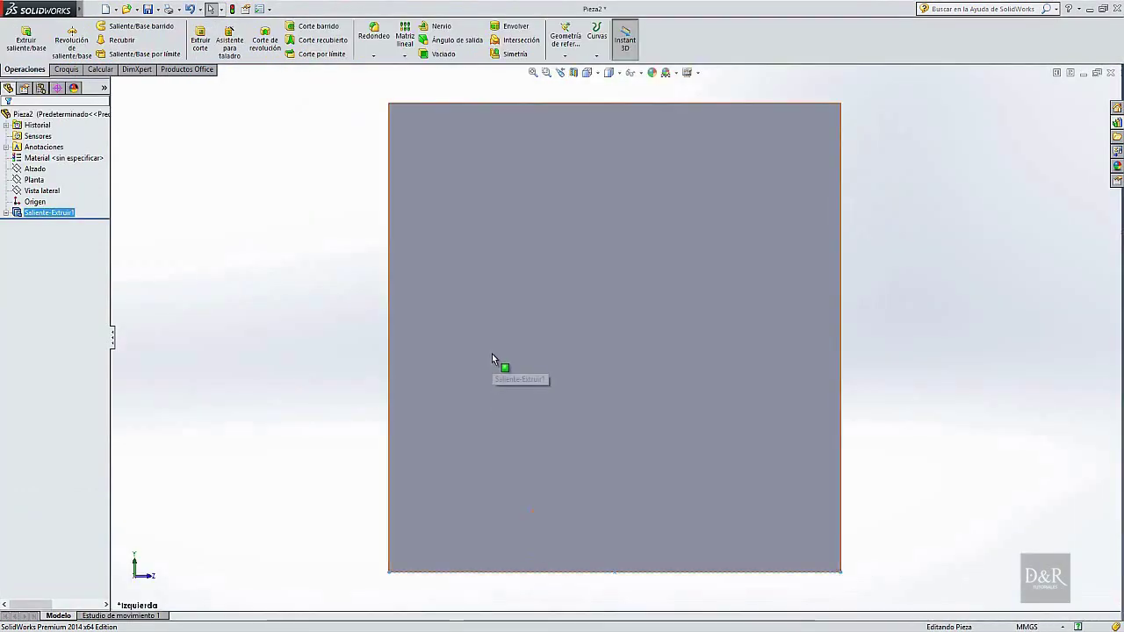
{"action": "left_click", "coordinate": [520, 281]}
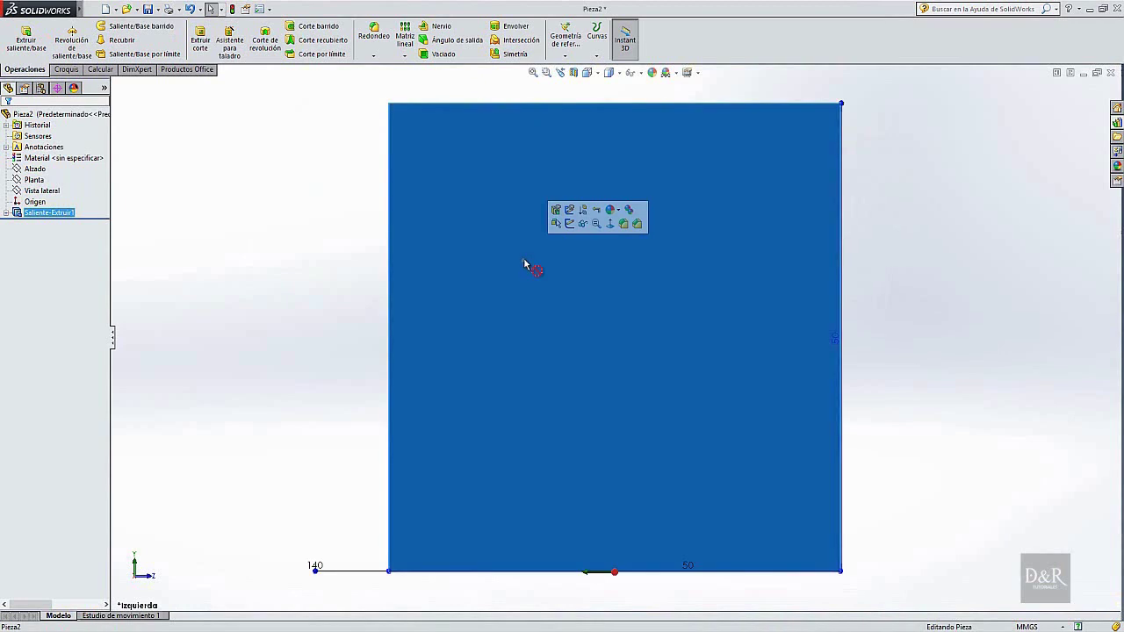
Start a sketch on the end face and draw a circle on it
{"action": "left_click", "coordinate": [569, 225]}
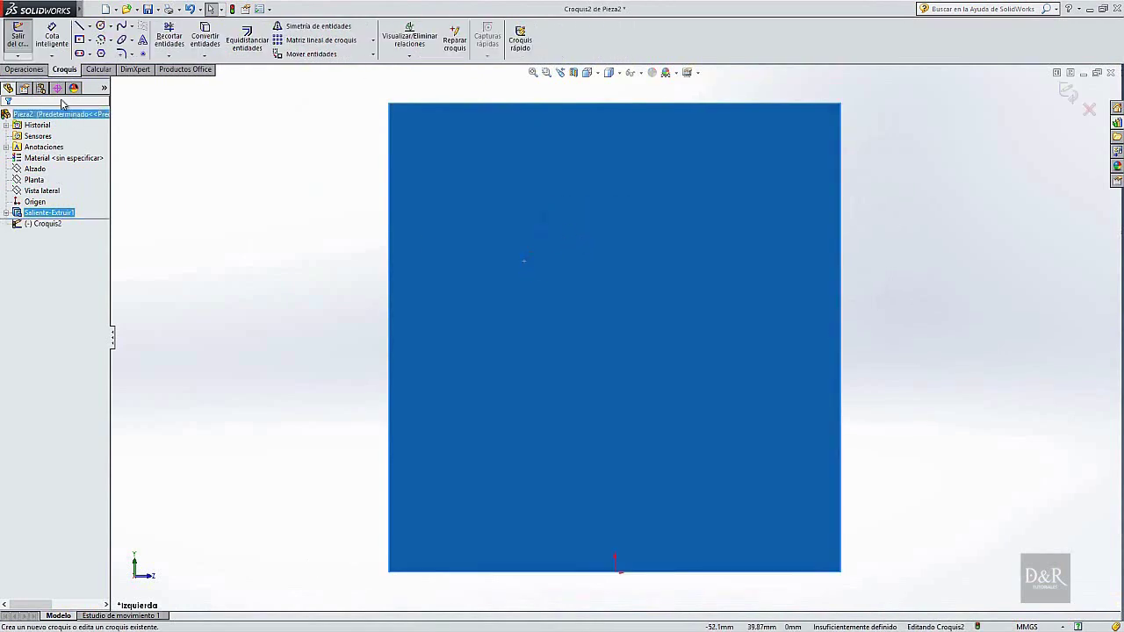
{"action": "left_click", "coordinate": [101, 26]}
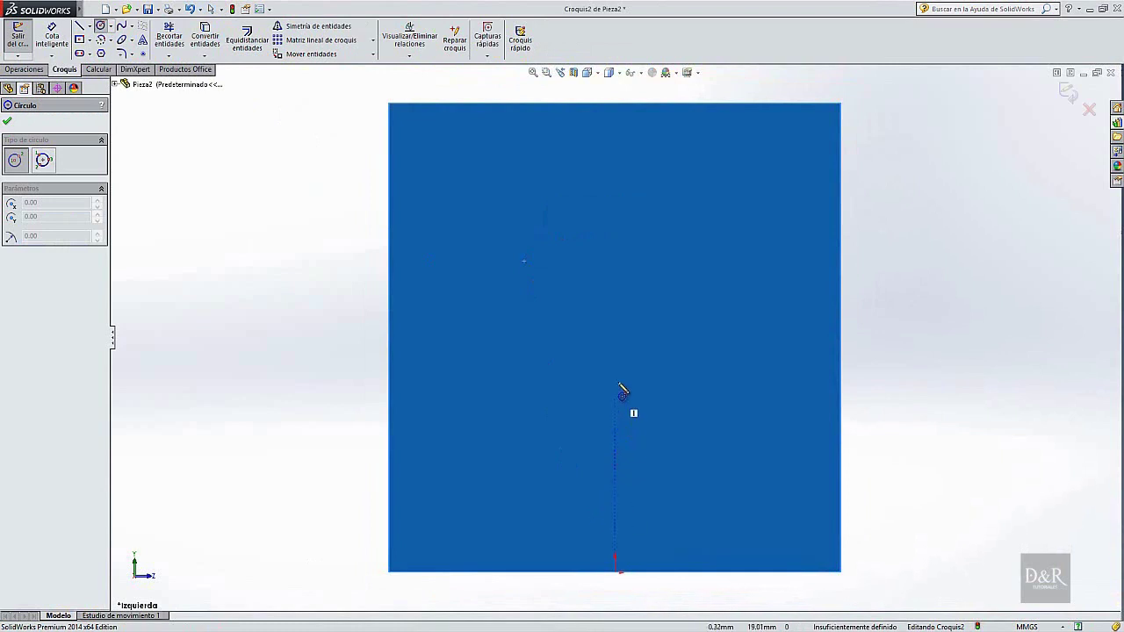
{"action": "left_click", "coordinate": [615, 344]}
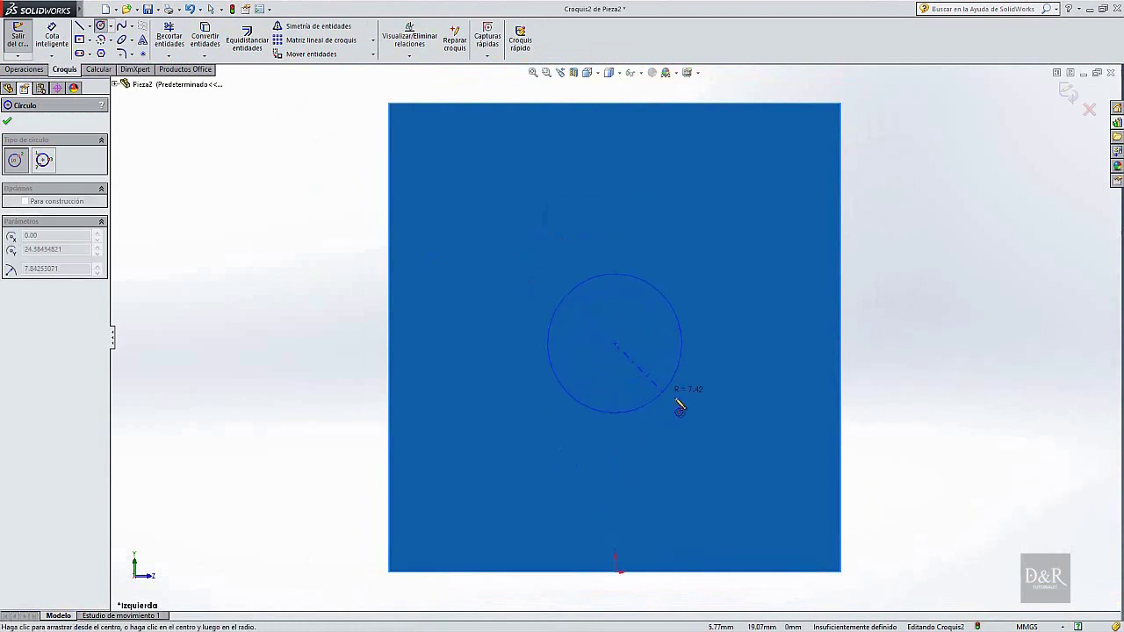
{"action": "left_click", "coordinate": [697, 418]}
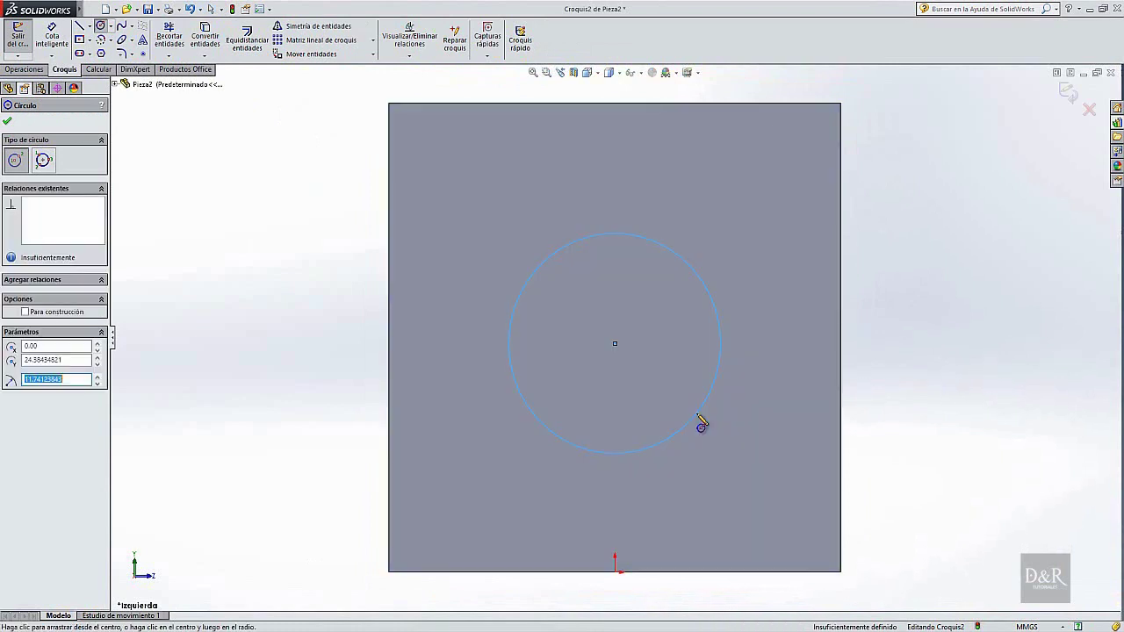
Dimension the circle to a 30 mm diameter
{"action": "left_click", "coordinate": [51, 38]}
{"action": "left_click", "coordinate": [616, 234]}
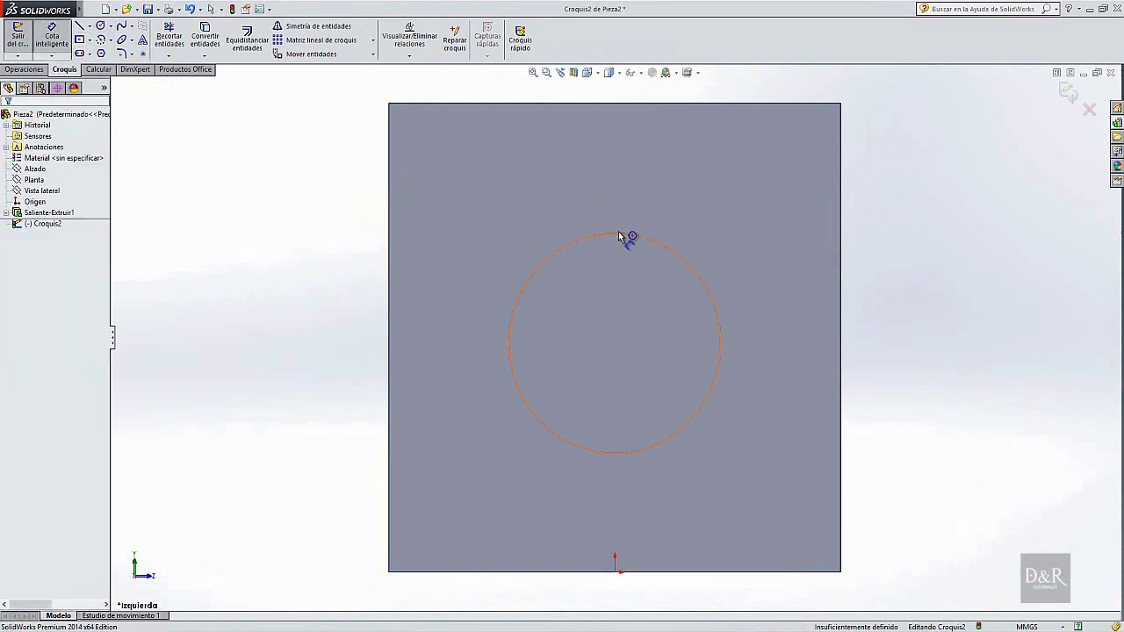
{"action": "left_click", "coordinate": [615, 215]}
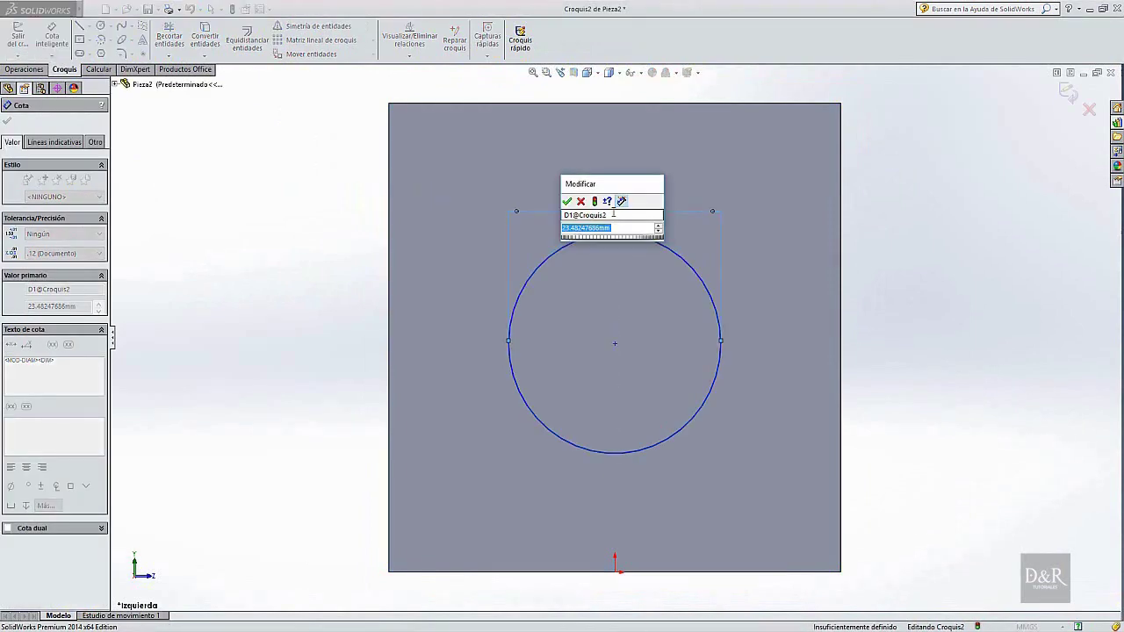
{"action": "type", "text": "30"}
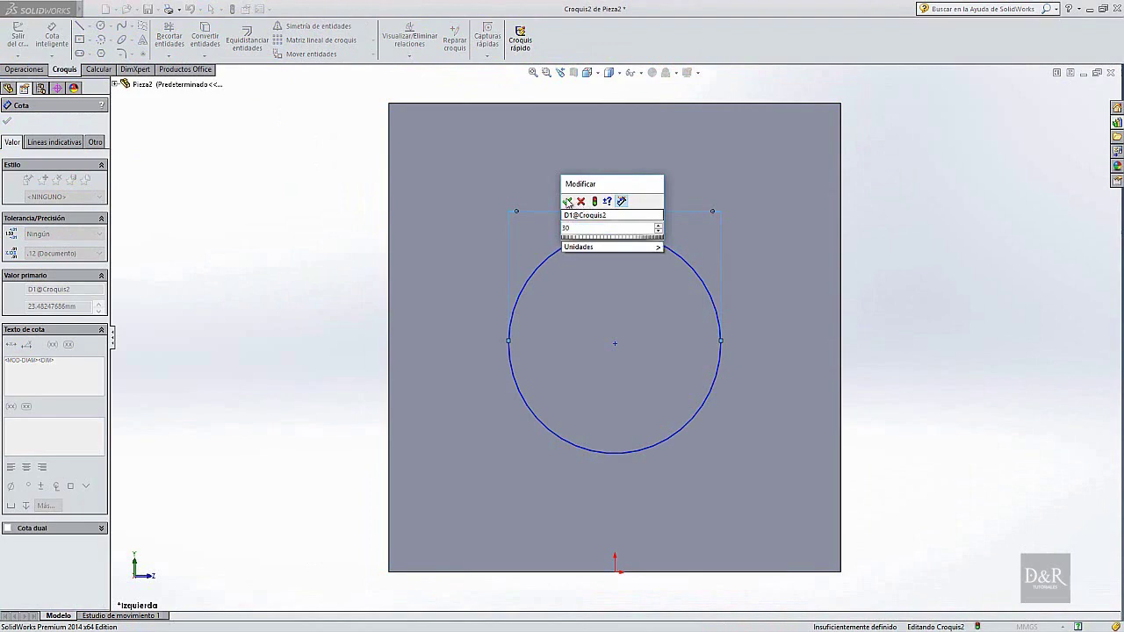
{"action": "left_click", "coordinate": [566, 202]}
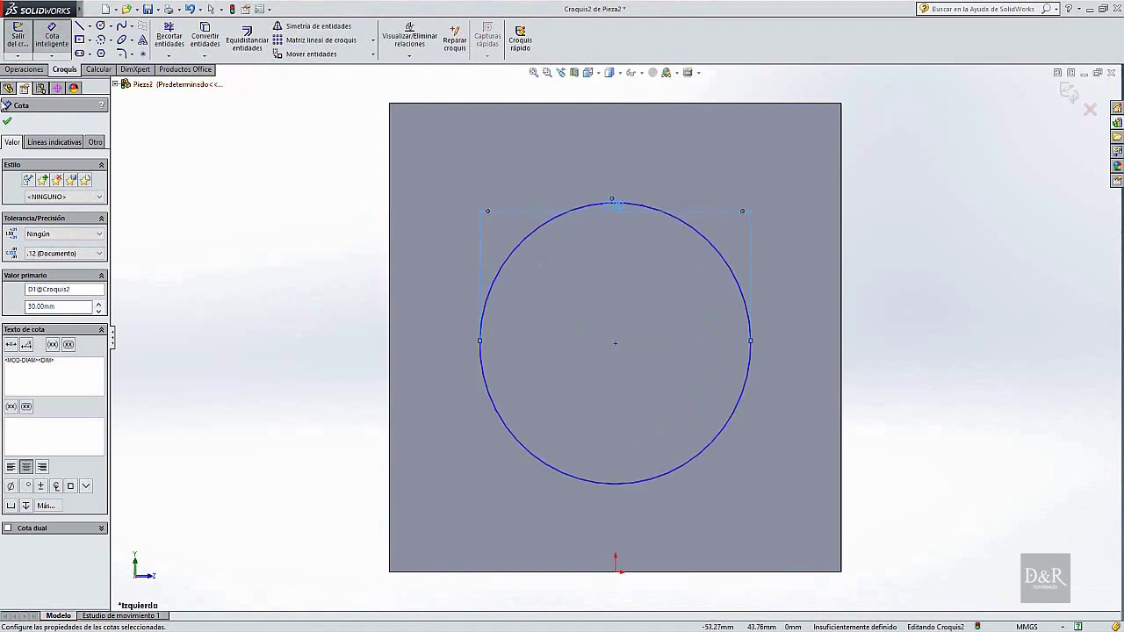
{"action": "left_click", "coordinate": [7, 122]}
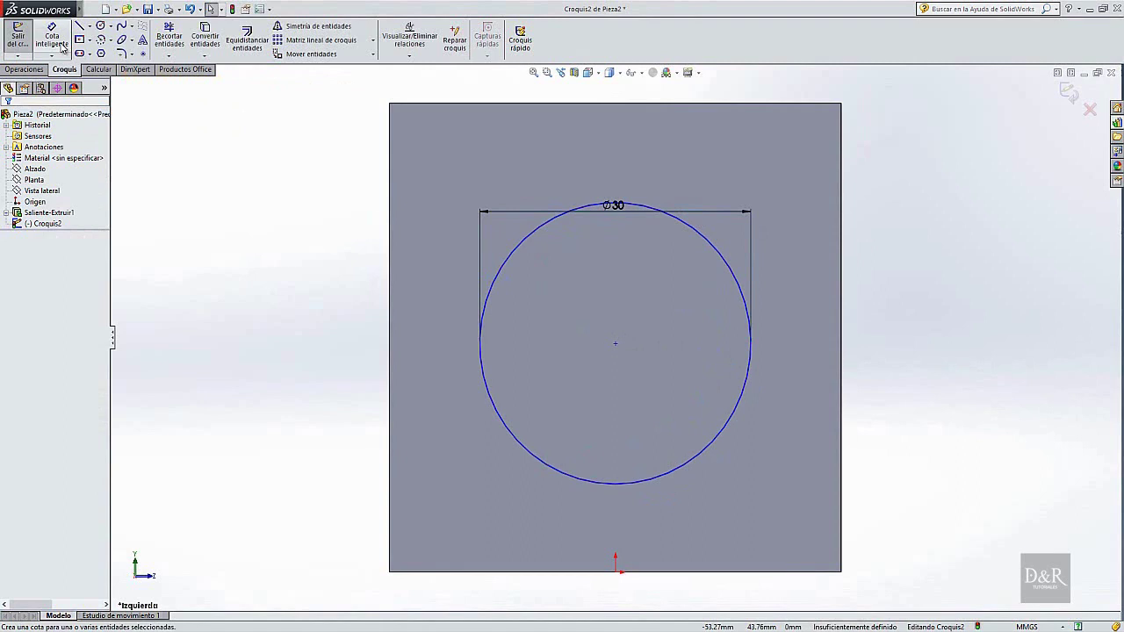
Try dimensioning the circle centre to the face's right edge, then cancel it
{"action": "left_click", "coordinate": [55, 40]}
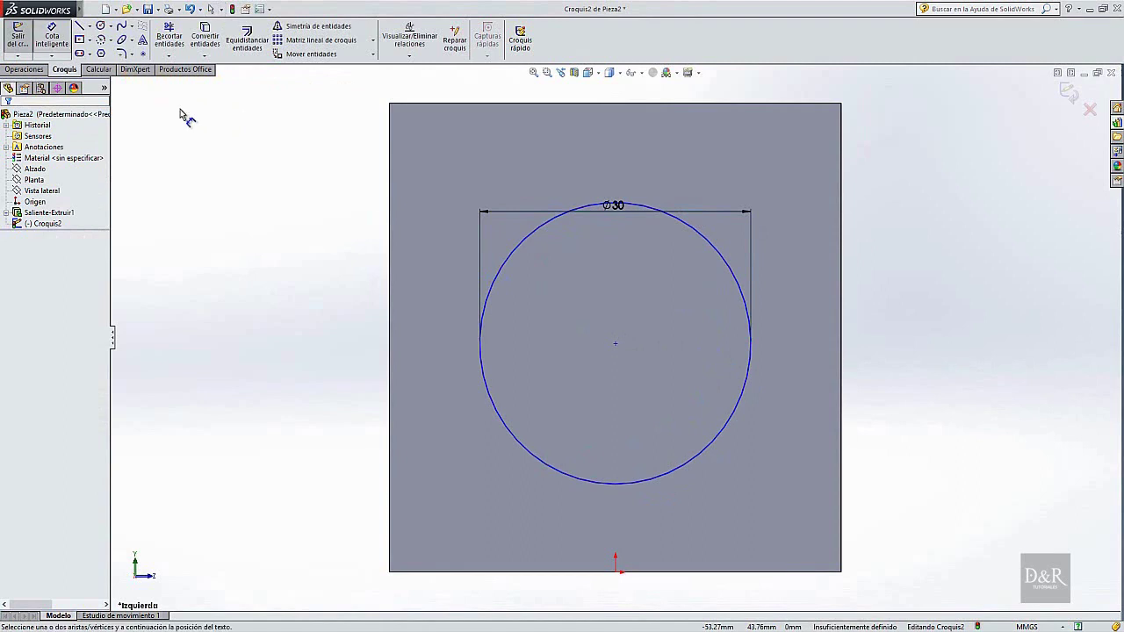
{"action": "left_click", "coordinate": [615, 345]}
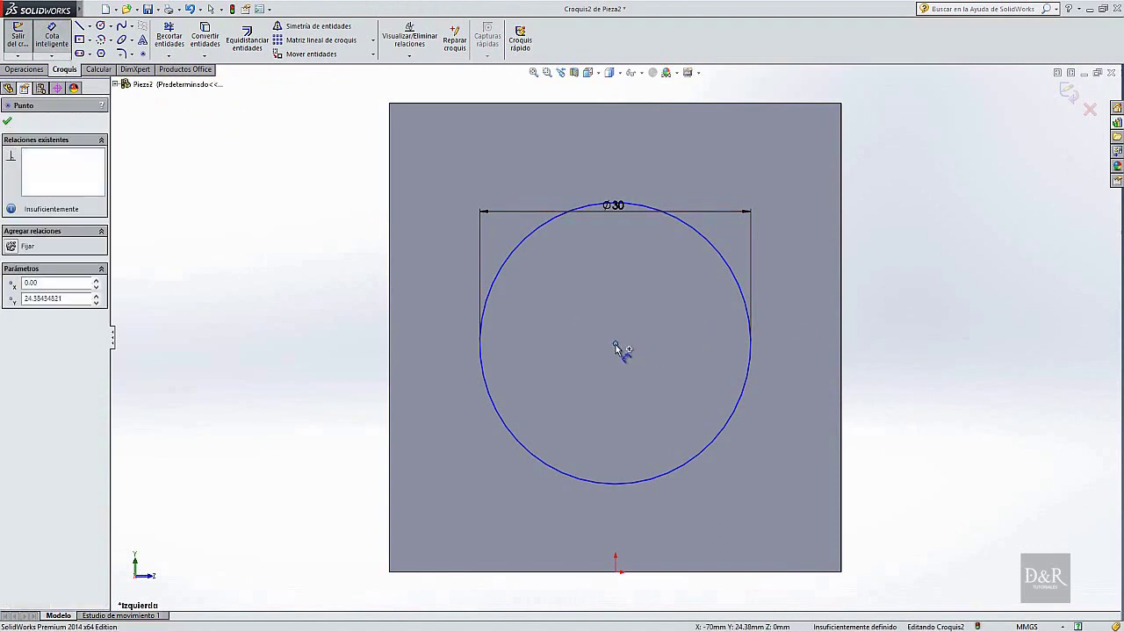
{"action": "left_click", "coordinate": [841, 338]}
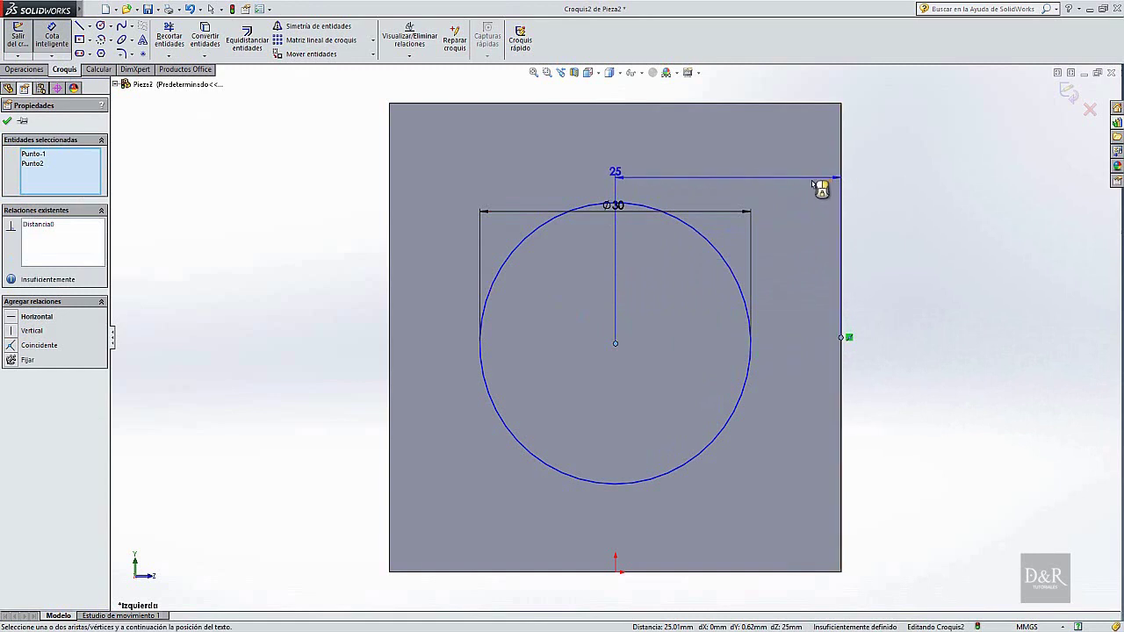
{"action": "key", "text": "Escape"}
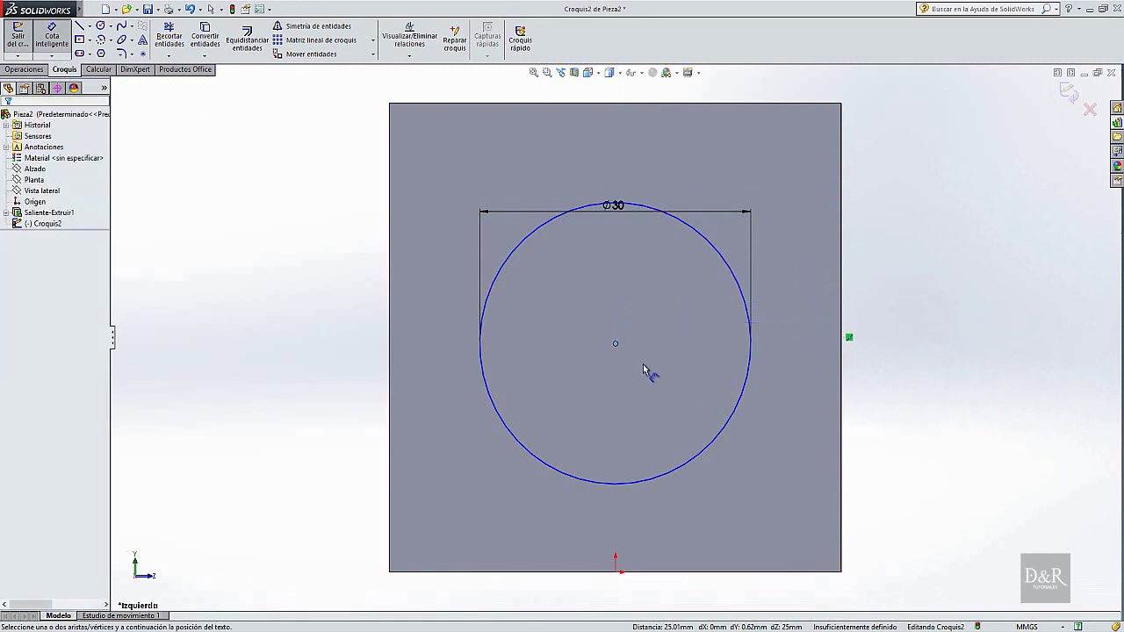
{"action": "left_click", "coordinate": [616, 344]}
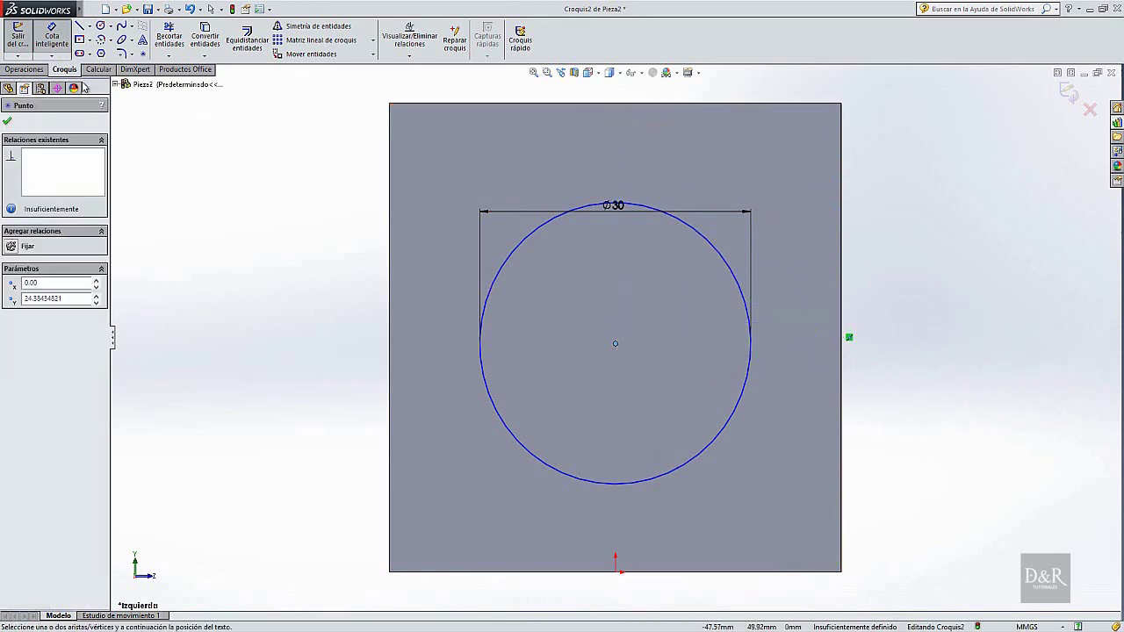
{"action": "left_click", "coordinate": [52, 37]}
Dimension the circle centre 25 mm below the top edge's midpoint
{"action": "left_click", "coordinate": [6, 121]}
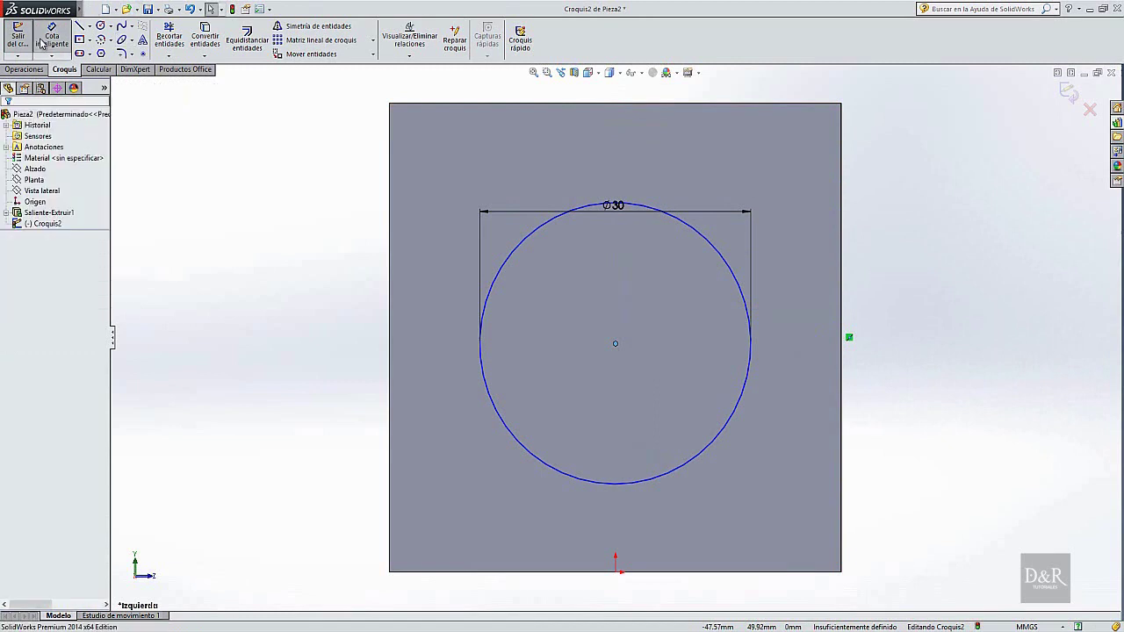
{"action": "left_click", "coordinate": [618, 344]}
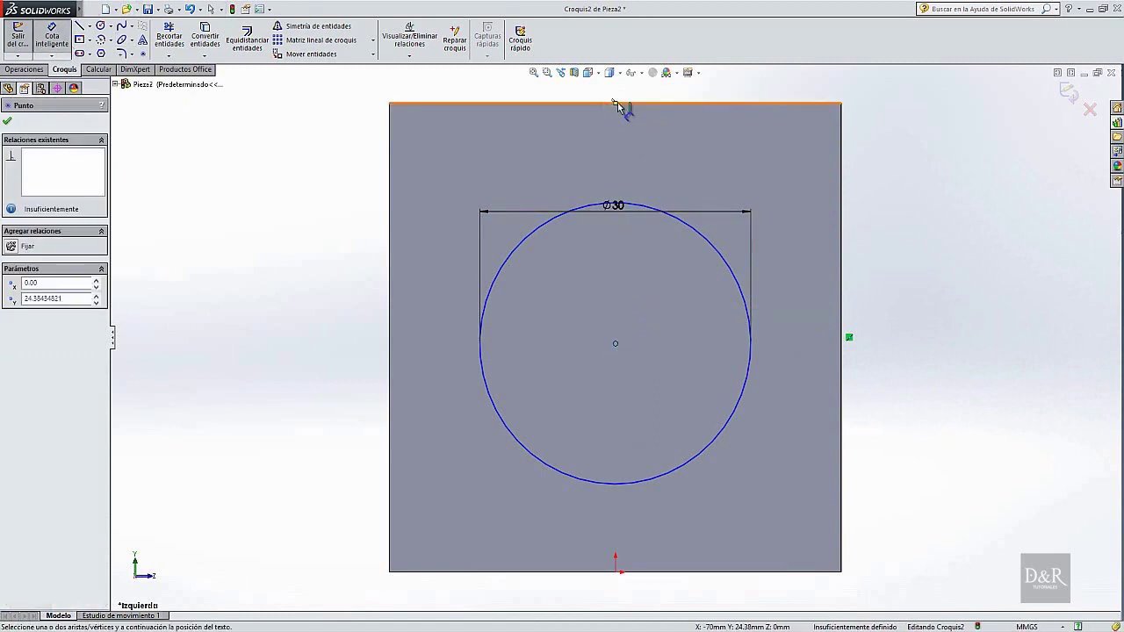
{"action": "left_click", "coordinate": [615, 103]}
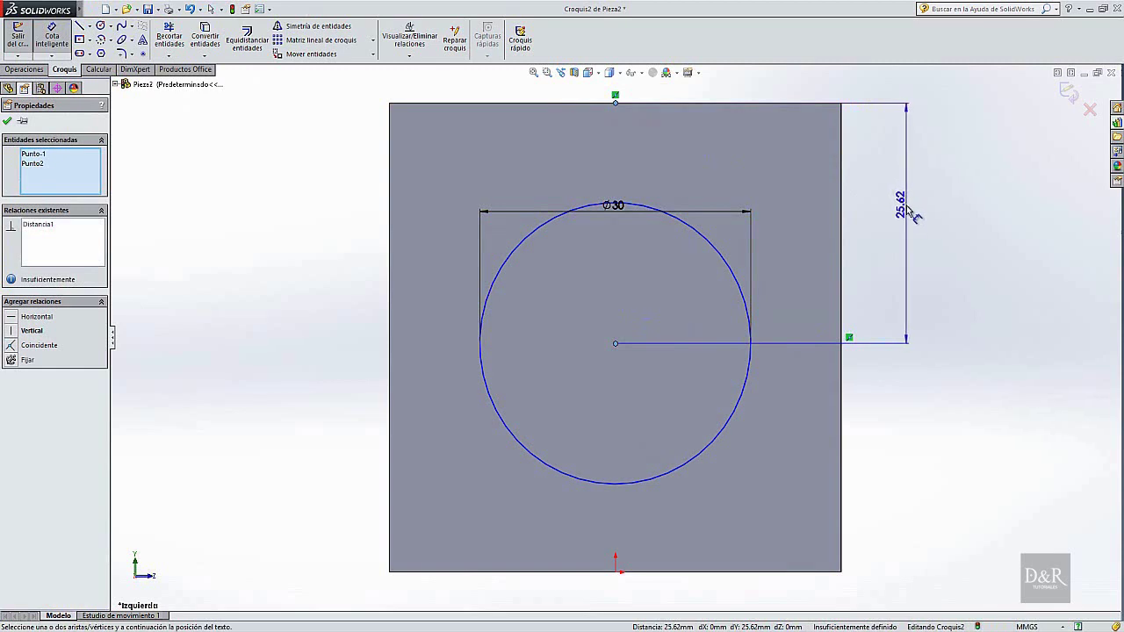
{"action": "left_click", "coordinate": [905, 205]}
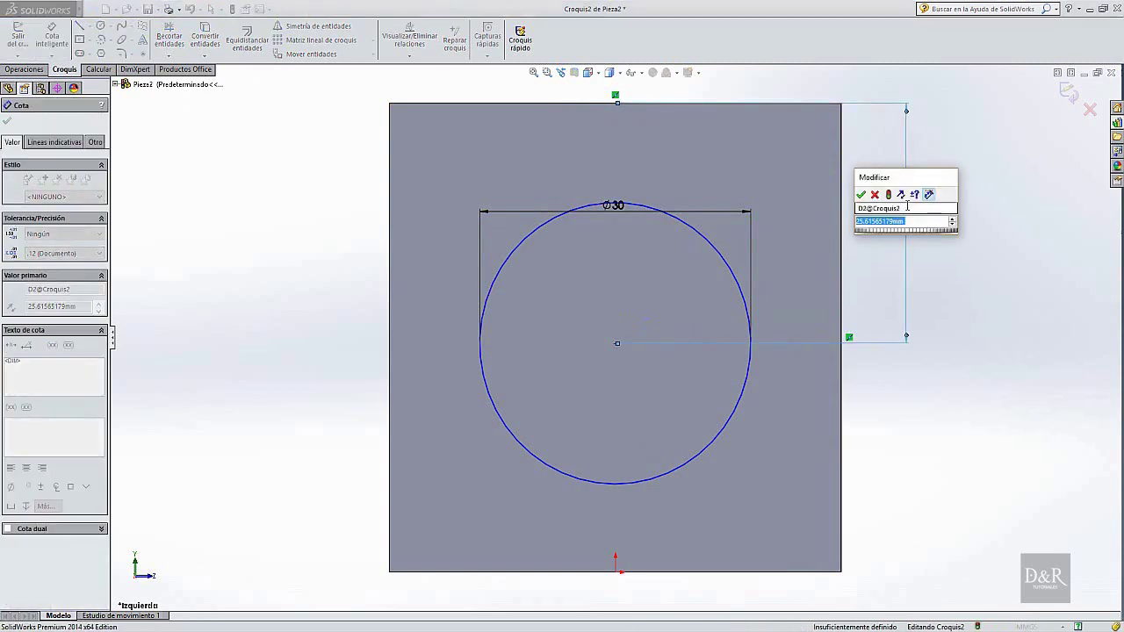
{"action": "type", "text": "25.00mm"}
{"action": "key", "text": "Return"}
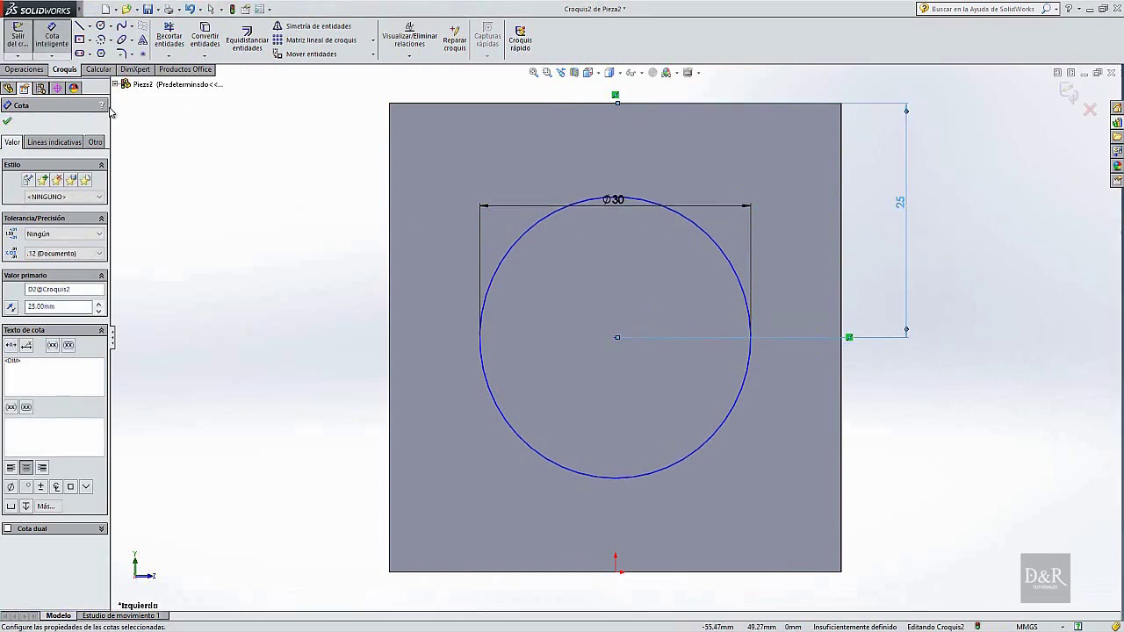
{"action": "left_click", "coordinate": [8, 123]}
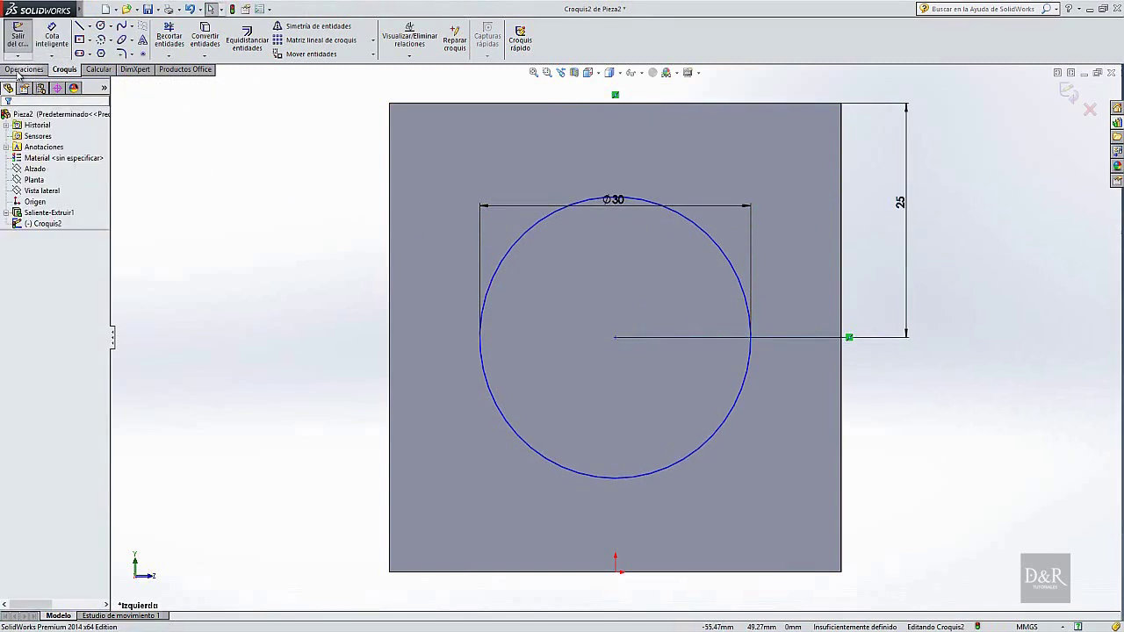
Cut-extrude the Ø30 circle 70 mm deep, checking it in Trimetric view
{"action": "left_click", "coordinate": [19, 70]}
{"action": "left_click", "coordinate": [200, 40]}
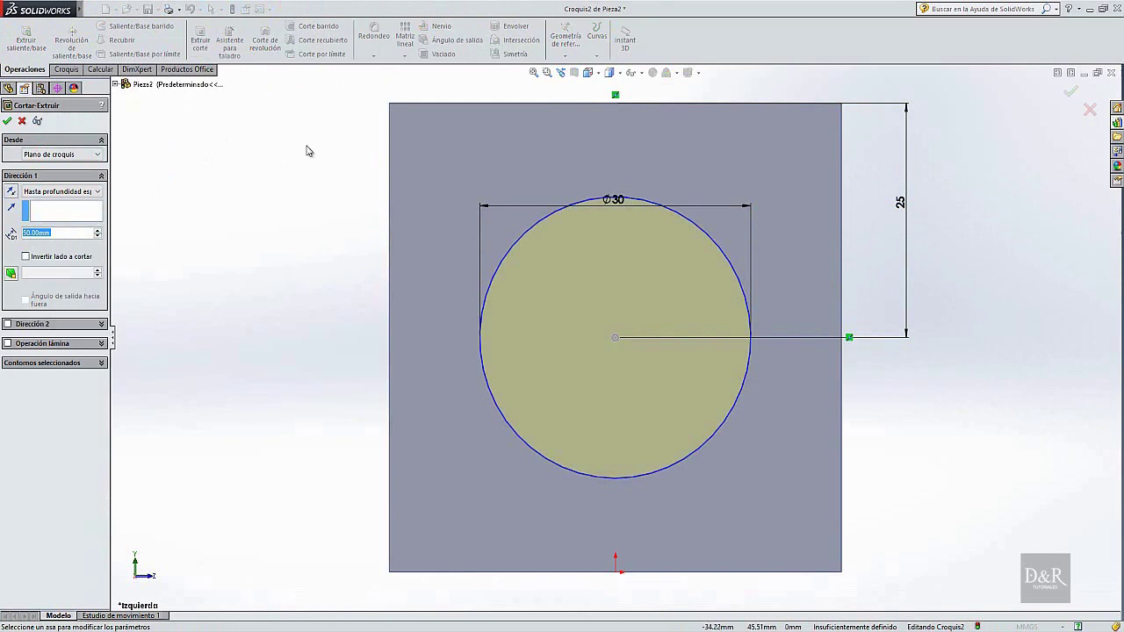
{"action": "type", "text": "70"}
{"action": "key", "text": "Return"}
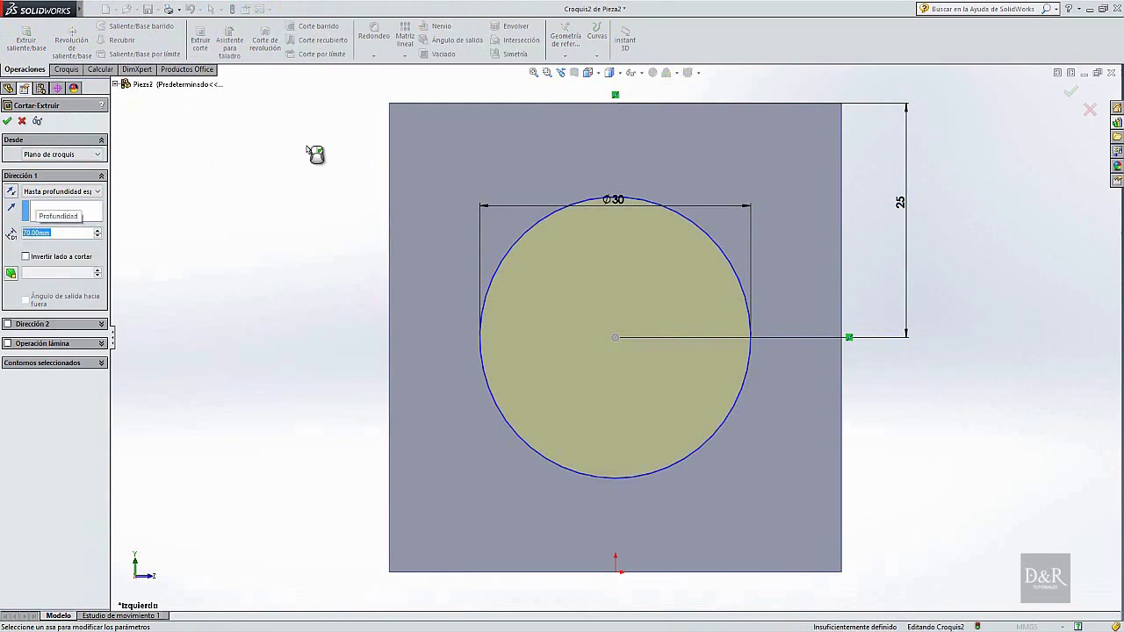
{"action": "left_click", "coordinate": [598, 73]}
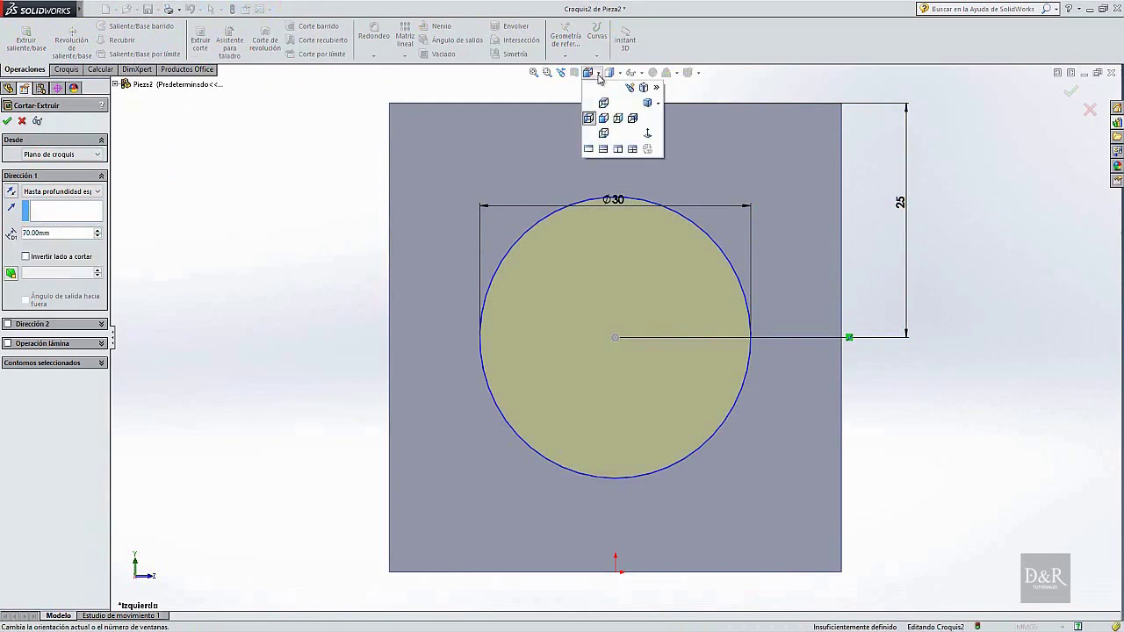
{"action": "left_click", "coordinate": [646, 105]}
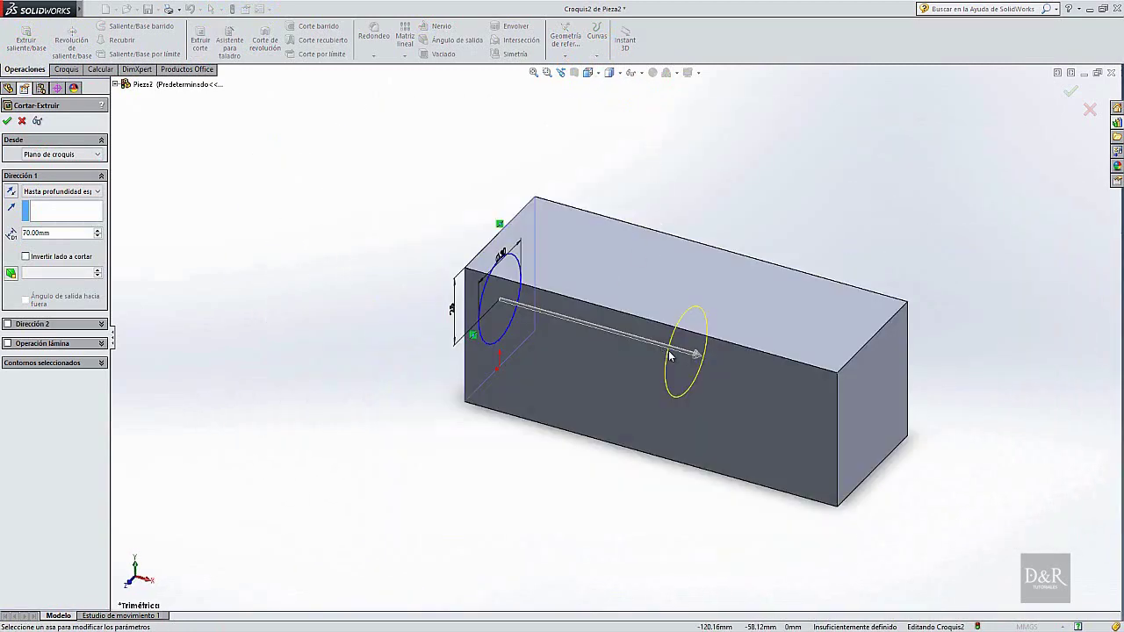
{"action": "left_click", "coordinate": [7, 121]}
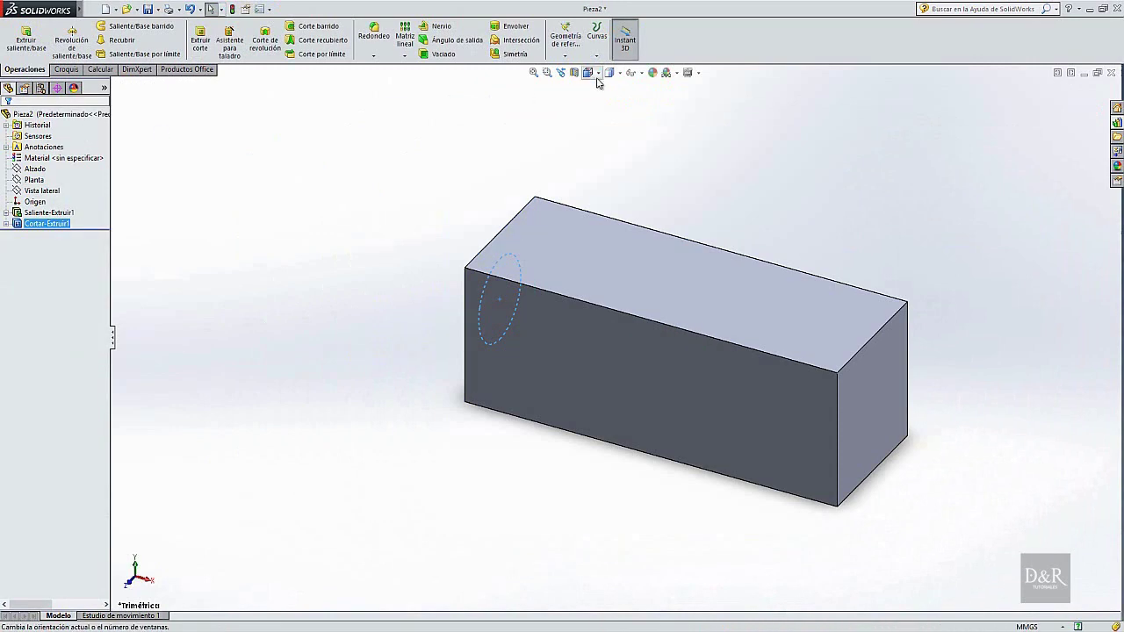
Toggle hidden-lines display, return to shaded, and face the hole in Izquierda view
{"action": "left_click", "coordinate": [617, 74]}
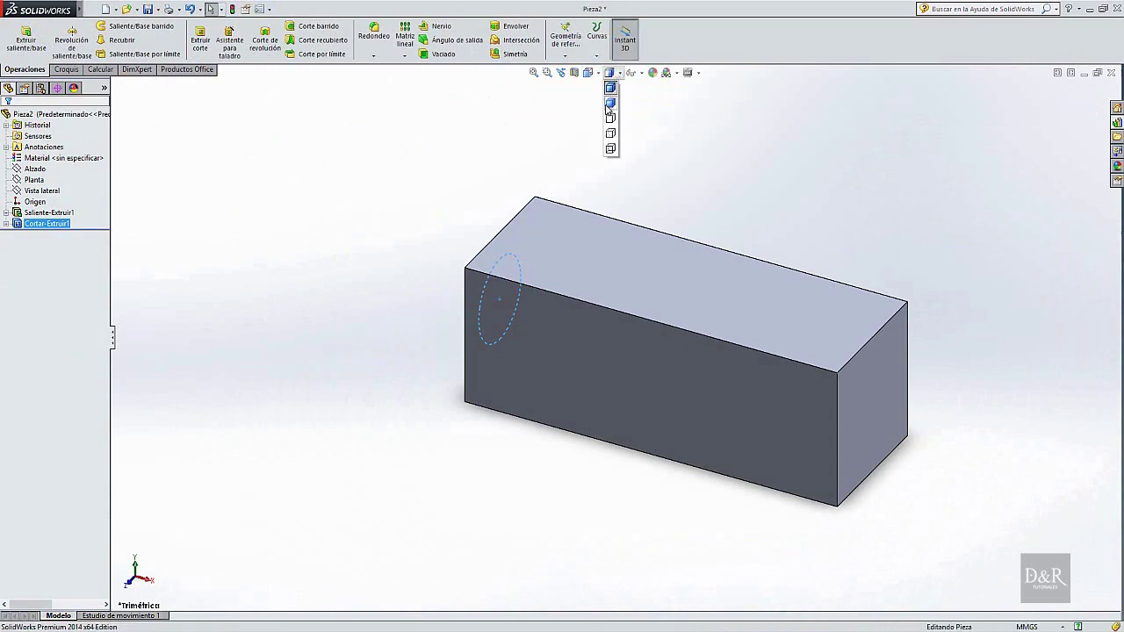
{"action": "left_click", "coordinate": [609, 135]}
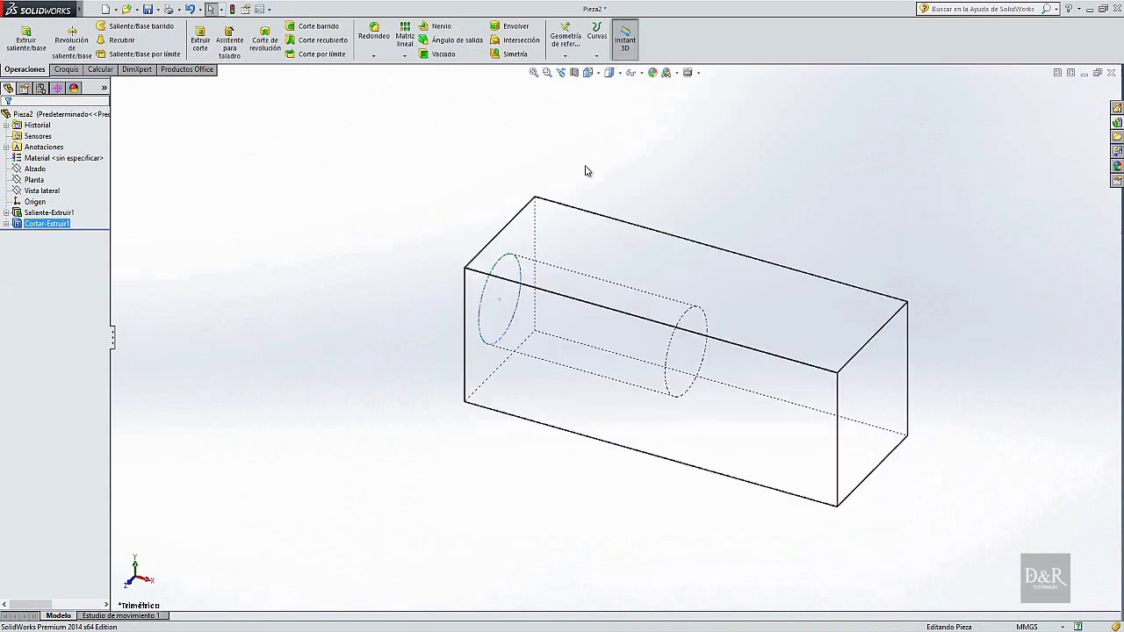
{"action": "left_click", "coordinate": [610, 72]}
{"action": "left_click", "coordinate": [611, 118]}
{"action": "left_click", "coordinate": [588, 72]}
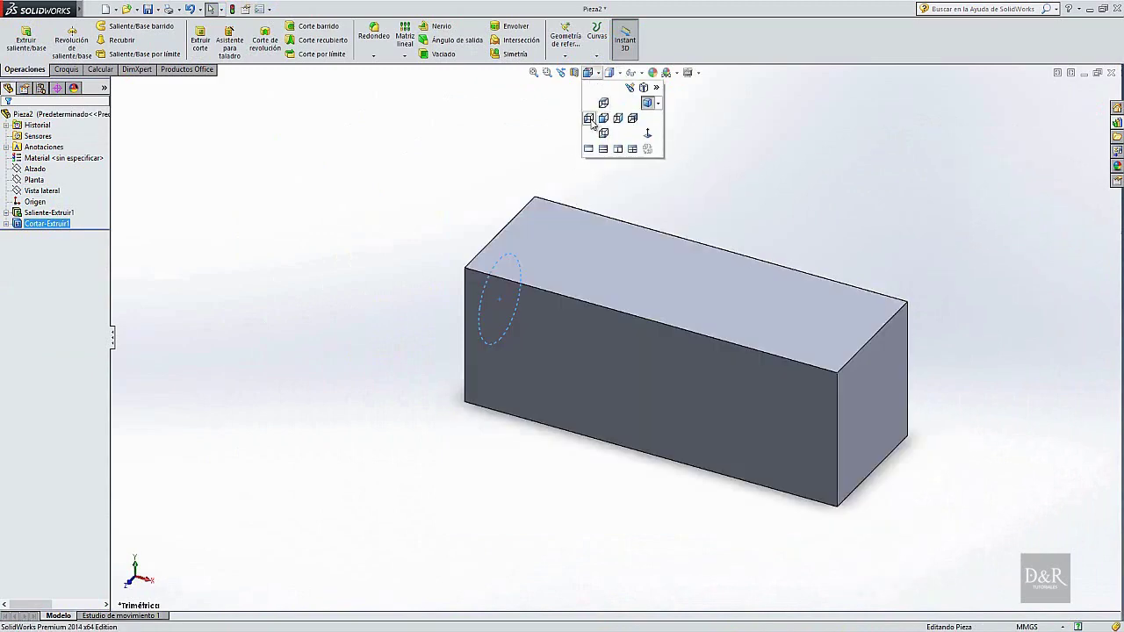
{"action": "left_click", "coordinate": [589, 118]}
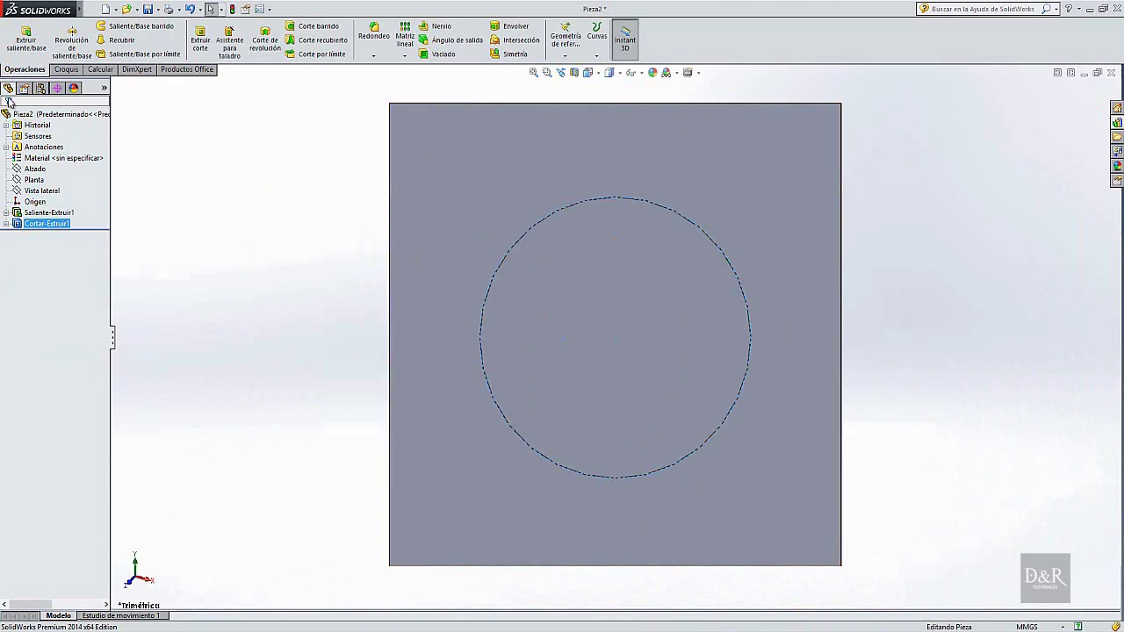
Sketch a circle of about R7.69 mm on the hole's floor, concentric with the hole
{"action": "left_click", "coordinate": [67, 70]}
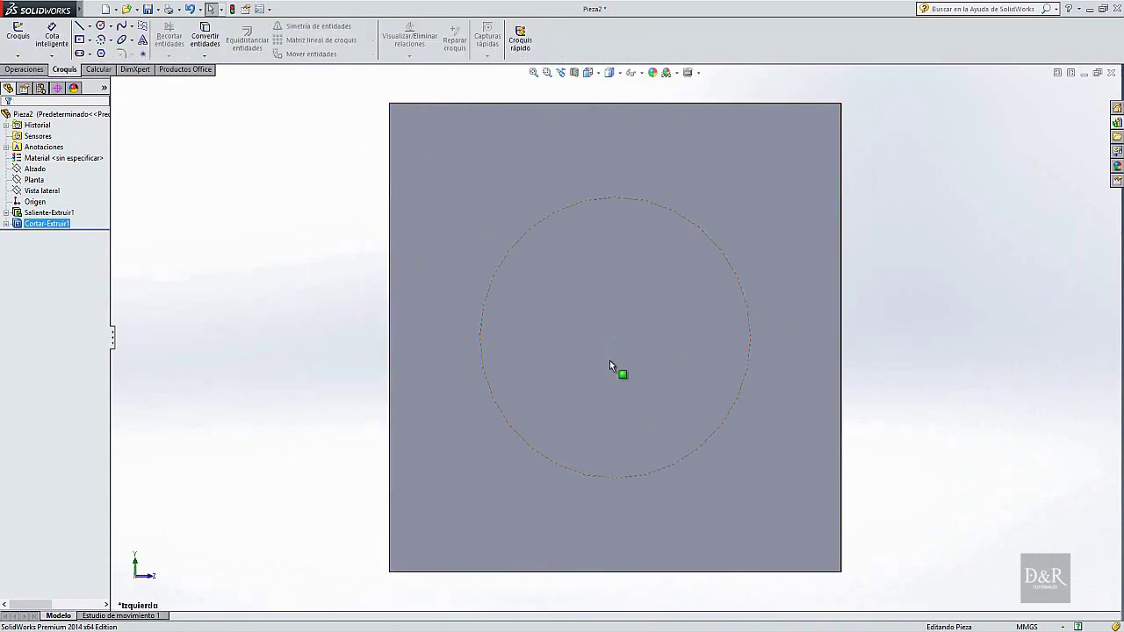
{"action": "left_click", "coordinate": [612, 376]}
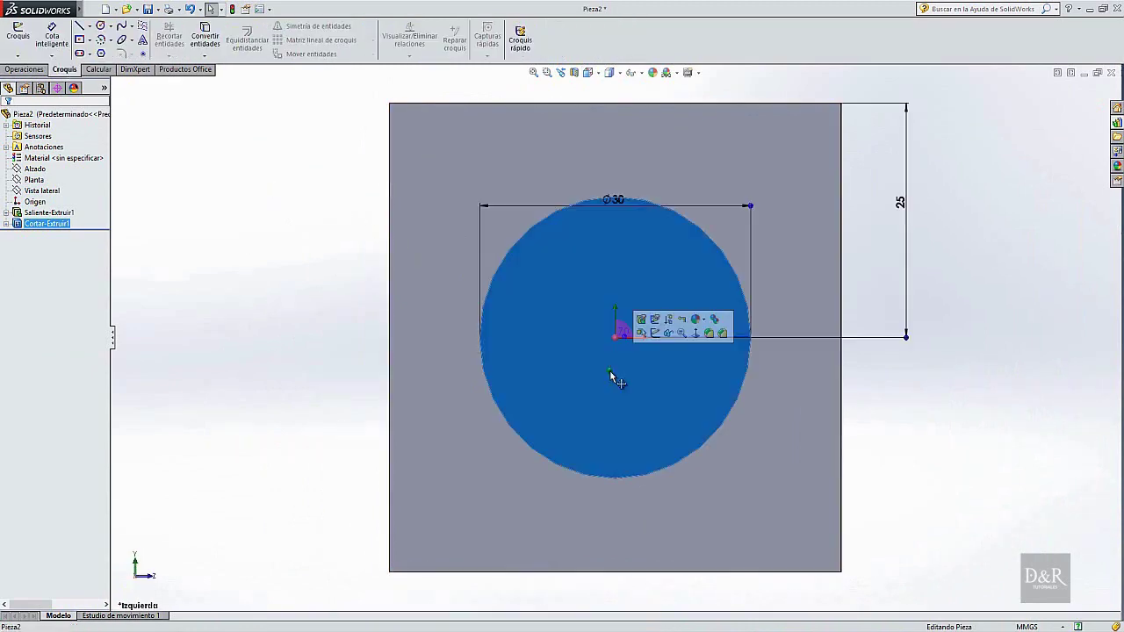
{"action": "left_click", "coordinate": [652, 334]}
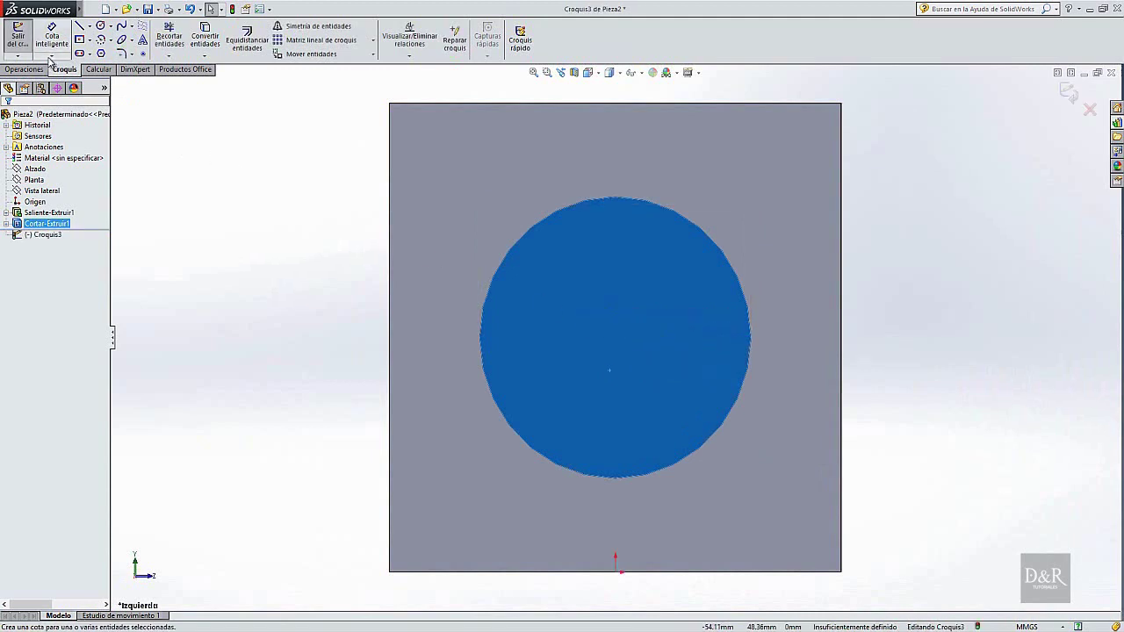
{"action": "left_click", "coordinate": [100, 26]}
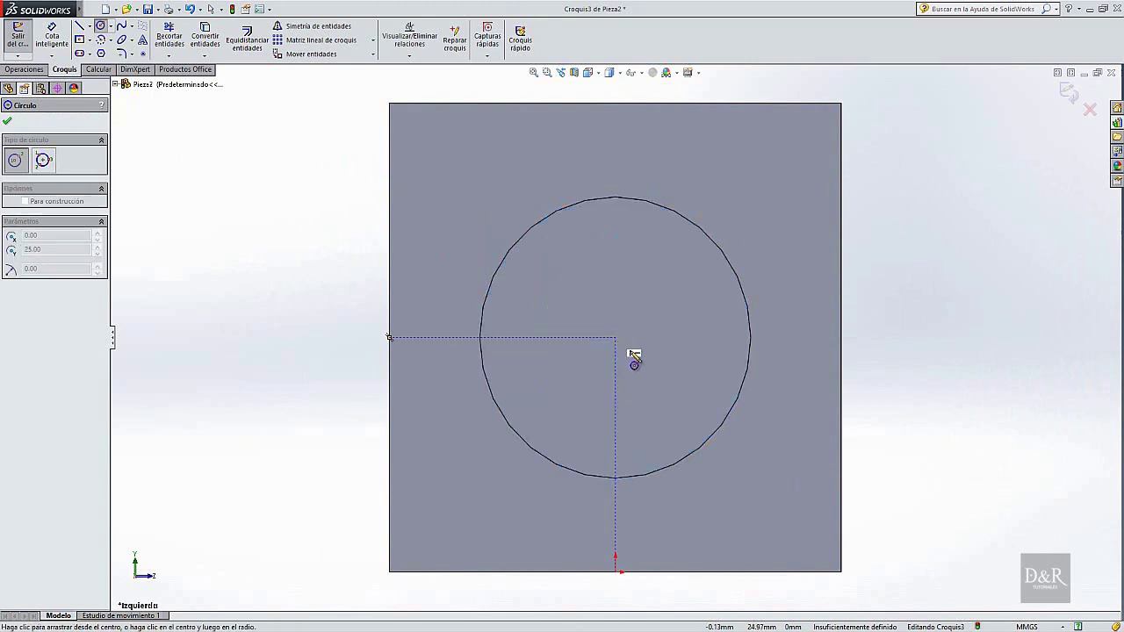
{"action": "left_click", "coordinate": [615, 338]}
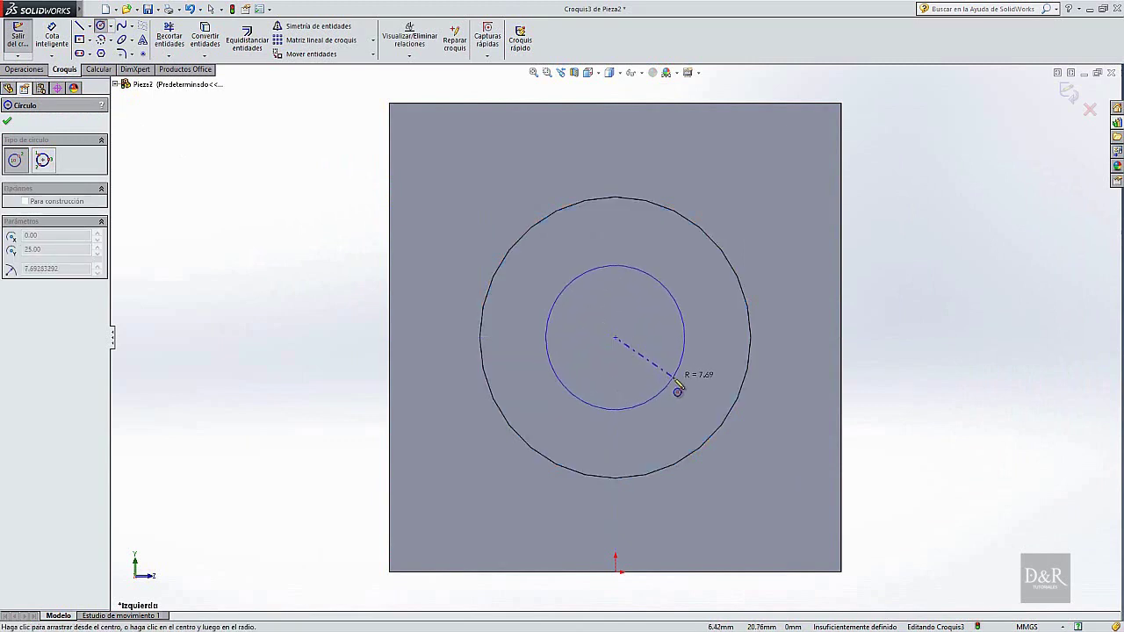
{"action": "left_click", "coordinate": [673, 379]}
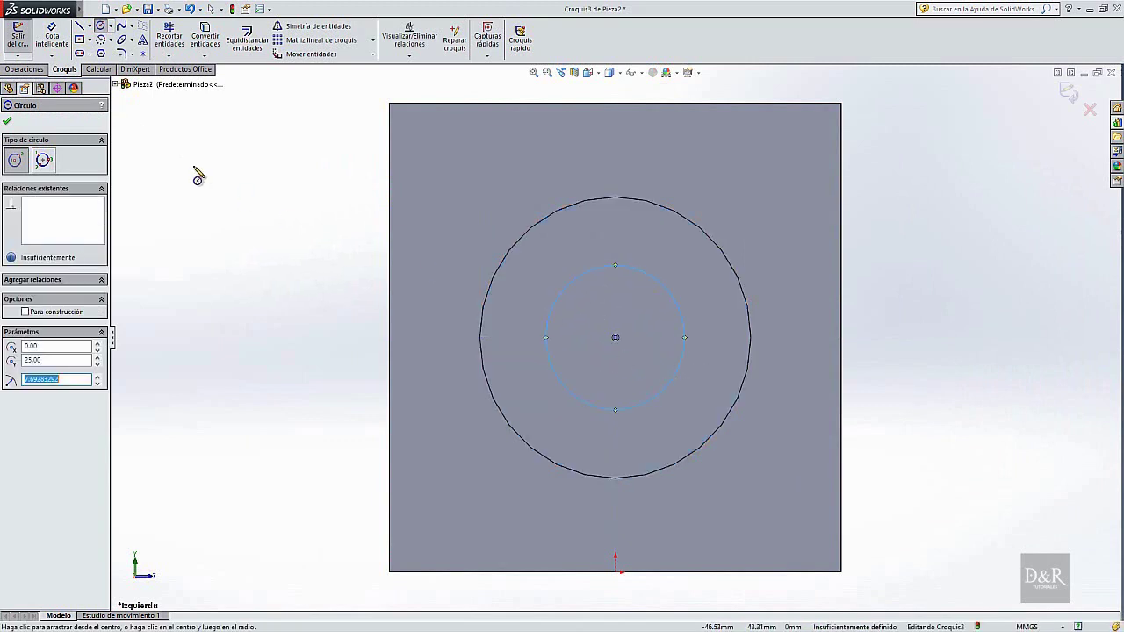
{"action": "left_click", "coordinate": [55, 44]}
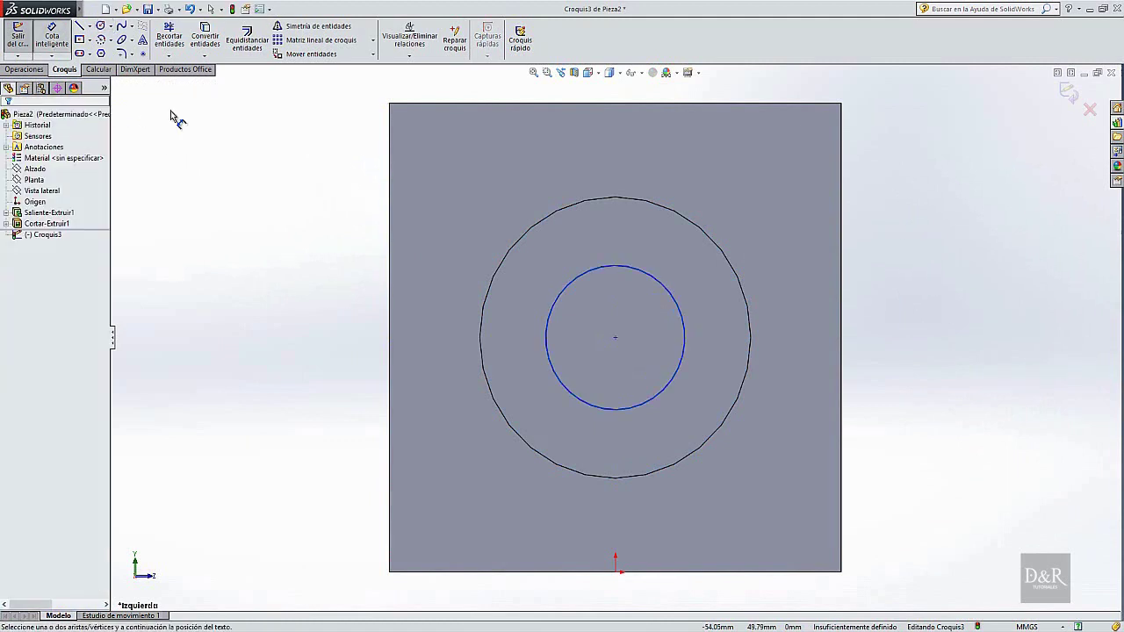
Dimension the inner circle to a 20 mm diameter
{"action": "left_click", "coordinate": [616, 269]}
{"action": "left_click", "coordinate": [617, 254]}
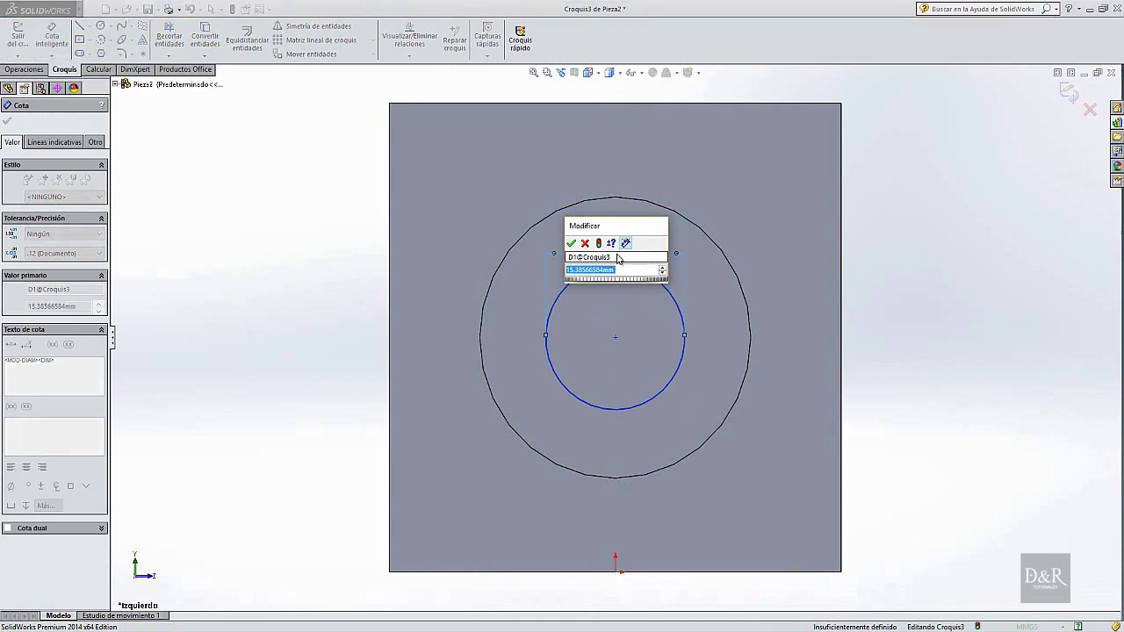
{"action": "type", "text": "20"}
{"action": "key", "text": "Return"}
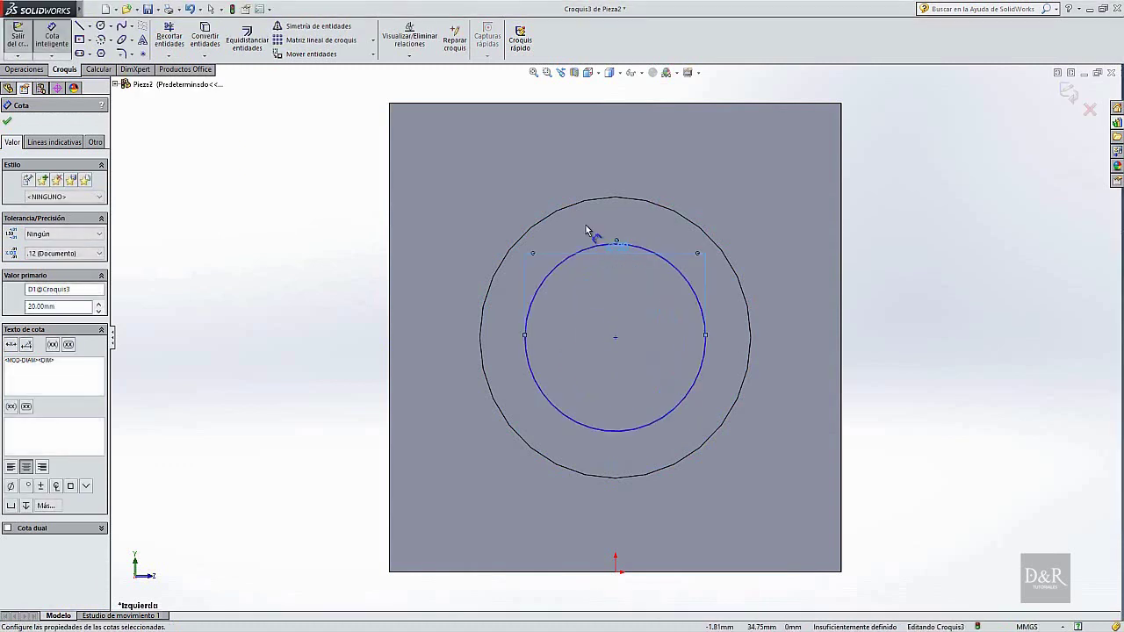
{"action": "left_click", "coordinate": [9, 124]}
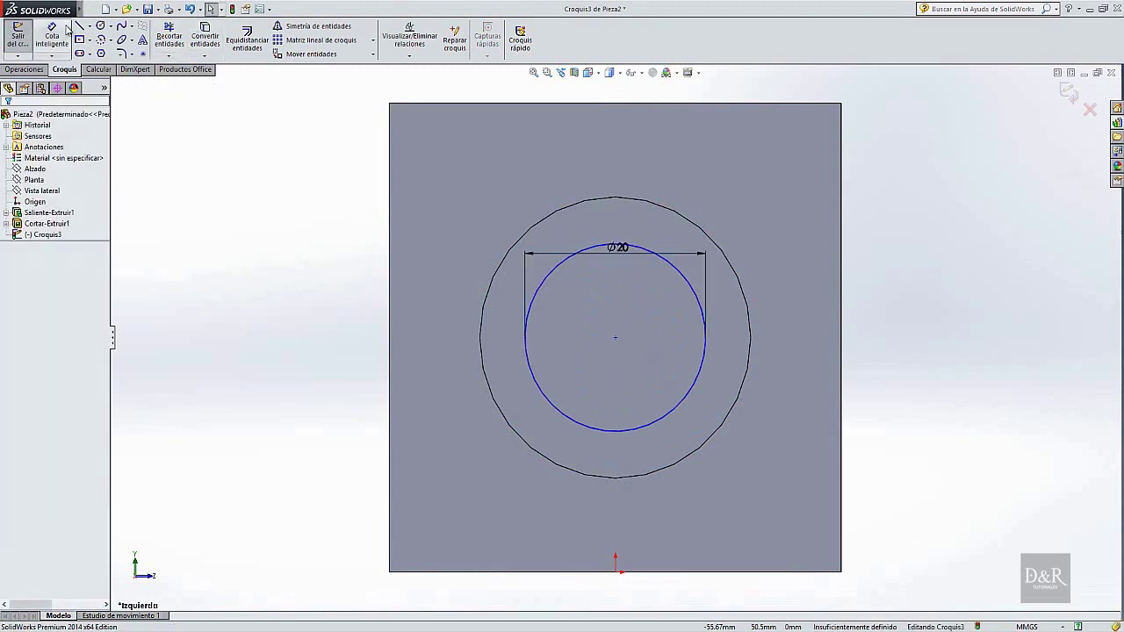
Check the circle centre's distances to the right and bottom edges without keeping them
{"action": "left_click", "coordinate": [67, 37]}
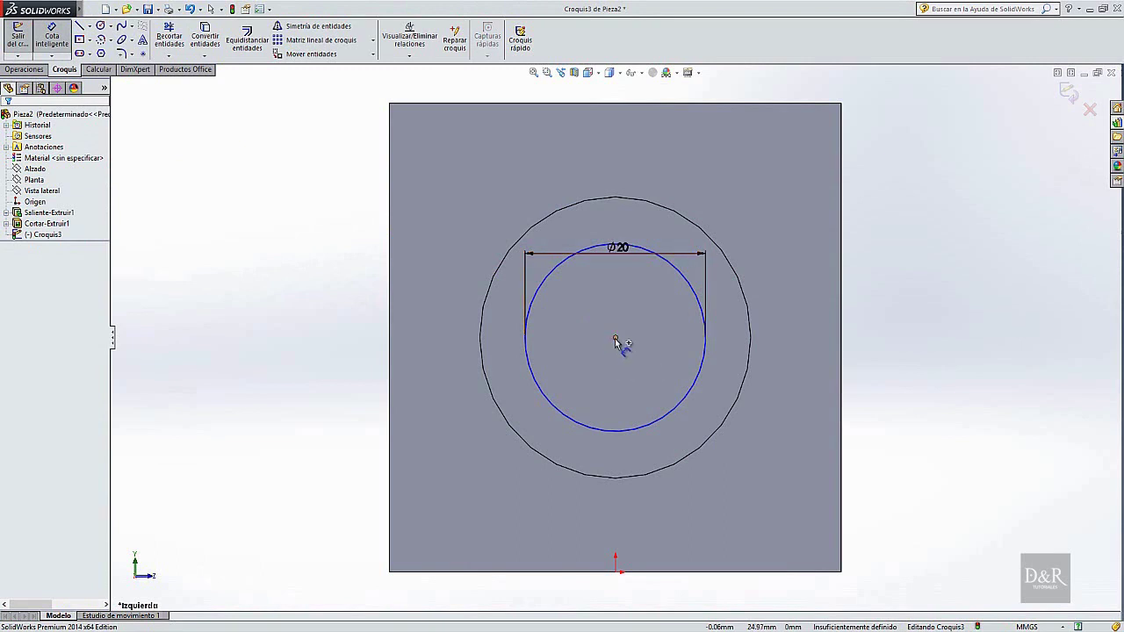
{"action": "left_click", "coordinate": [615, 338]}
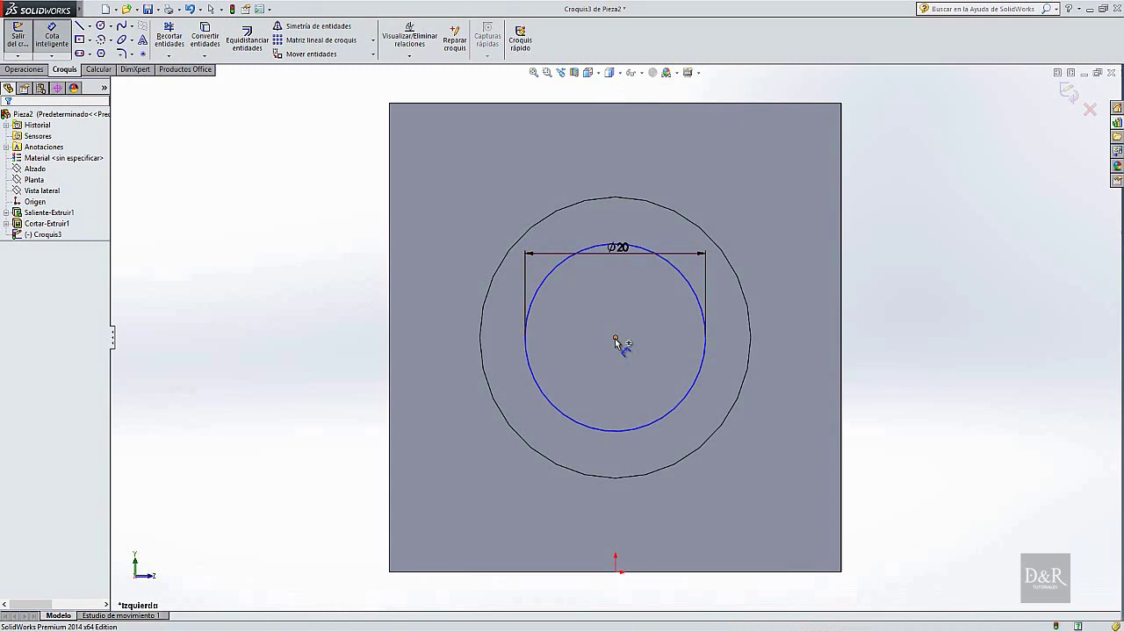
{"action": "left_click", "coordinate": [840, 336]}
{"action": "key", "text": "Escape"}
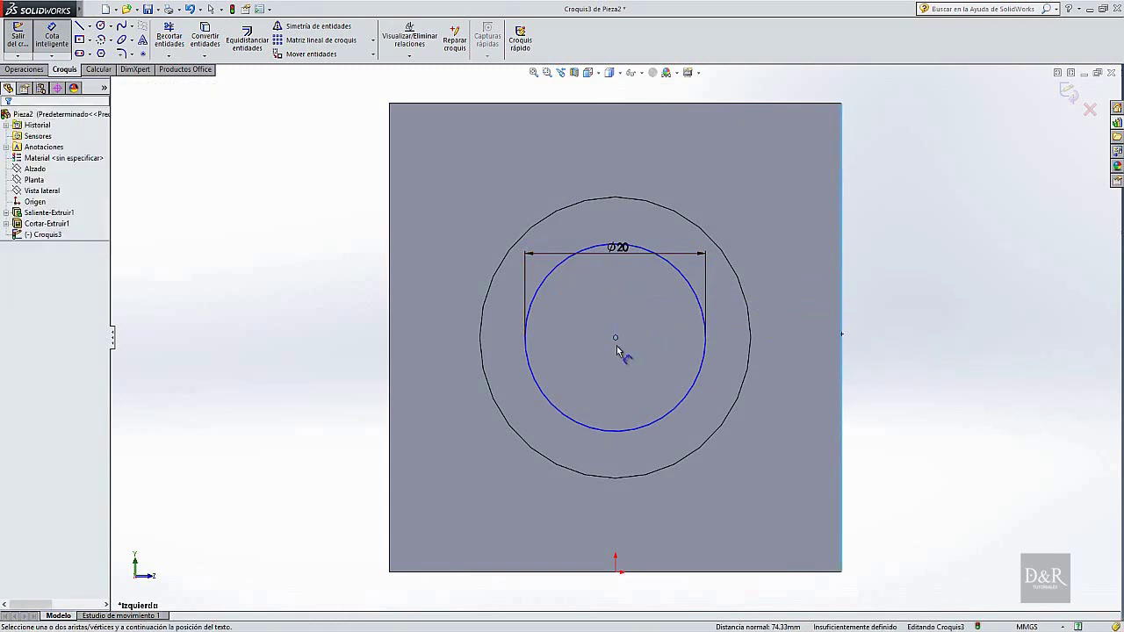
{"action": "left_click", "coordinate": [618, 347]}
{"action": "left_click", "coordinate": [620, 571]}
{"action": "key", "text": "Escape"}
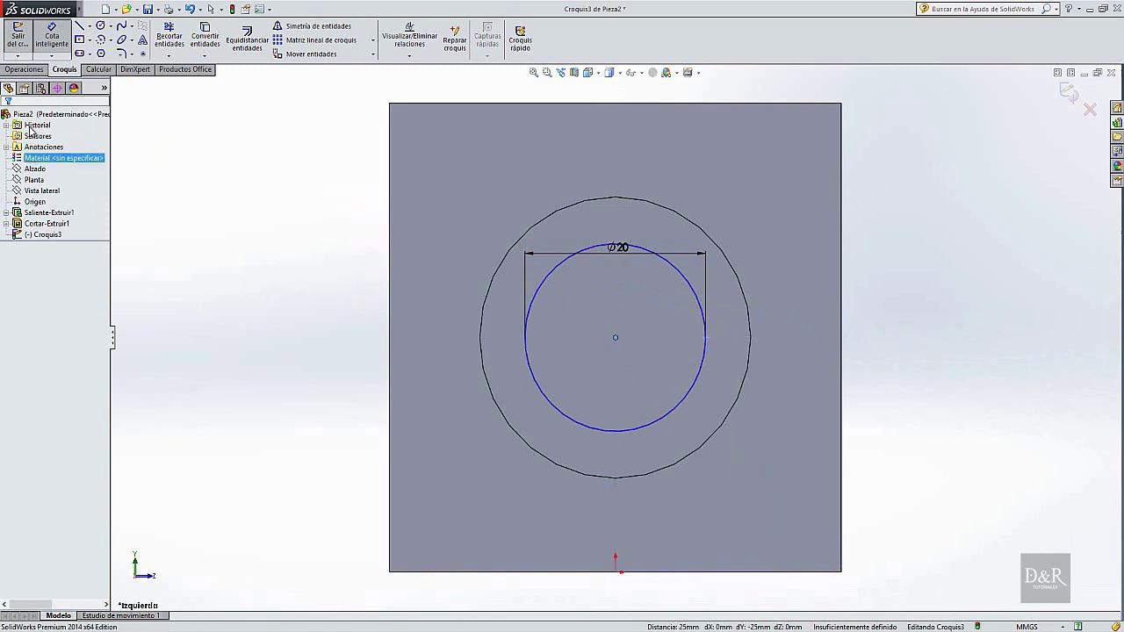
{"action": "left_click", "coordinate": [16, 73]}
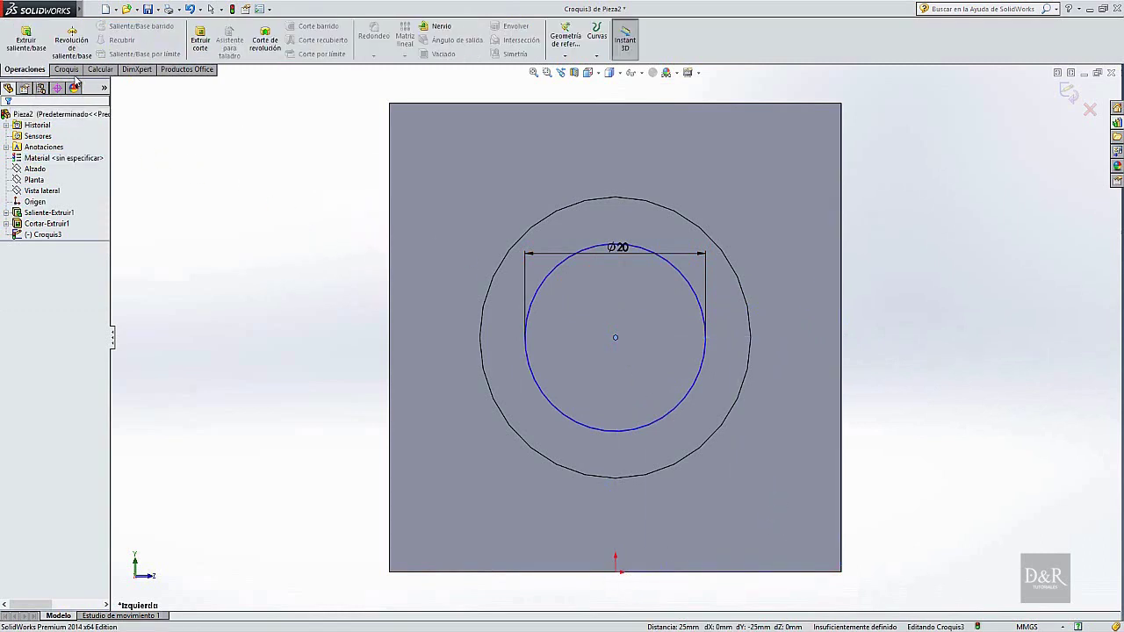
Extrude-cut the Ø20 circle 55 mm deep into the block to form the hole
{"action": "left_click", "coordinate": [200, 40]}
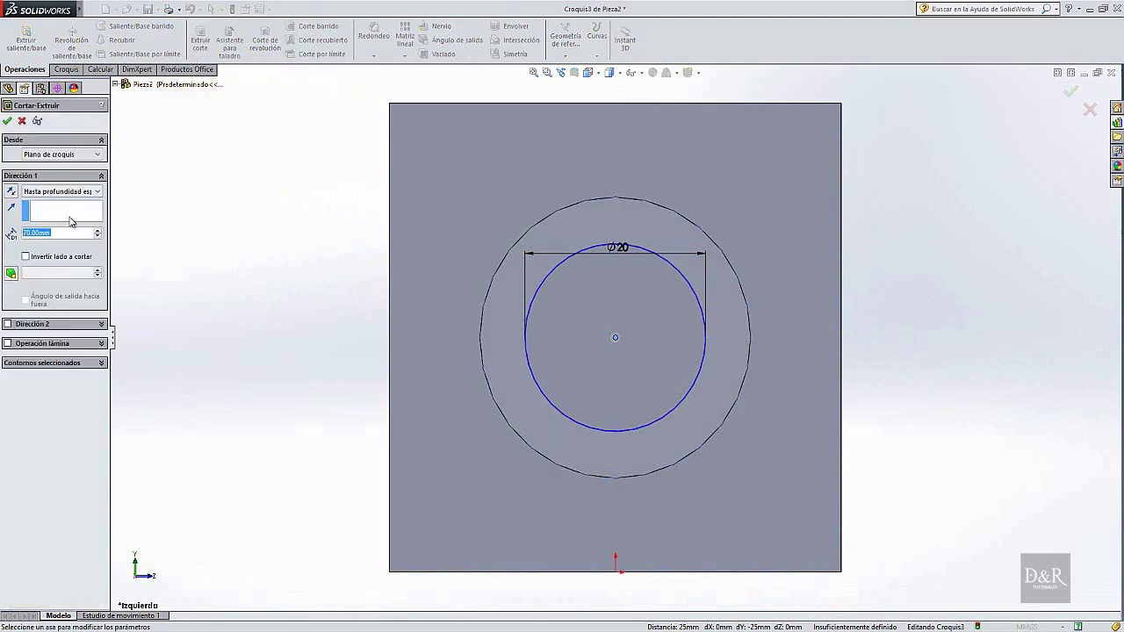
{"action": "type", "text": "55"}
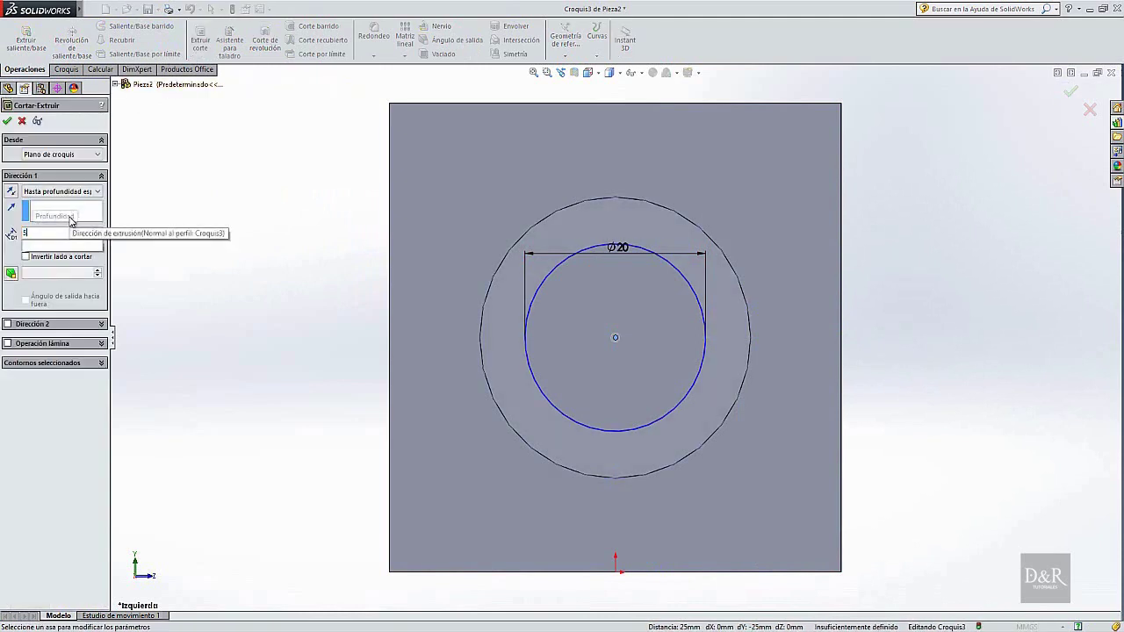
{"action": "key", "text": "Return"}
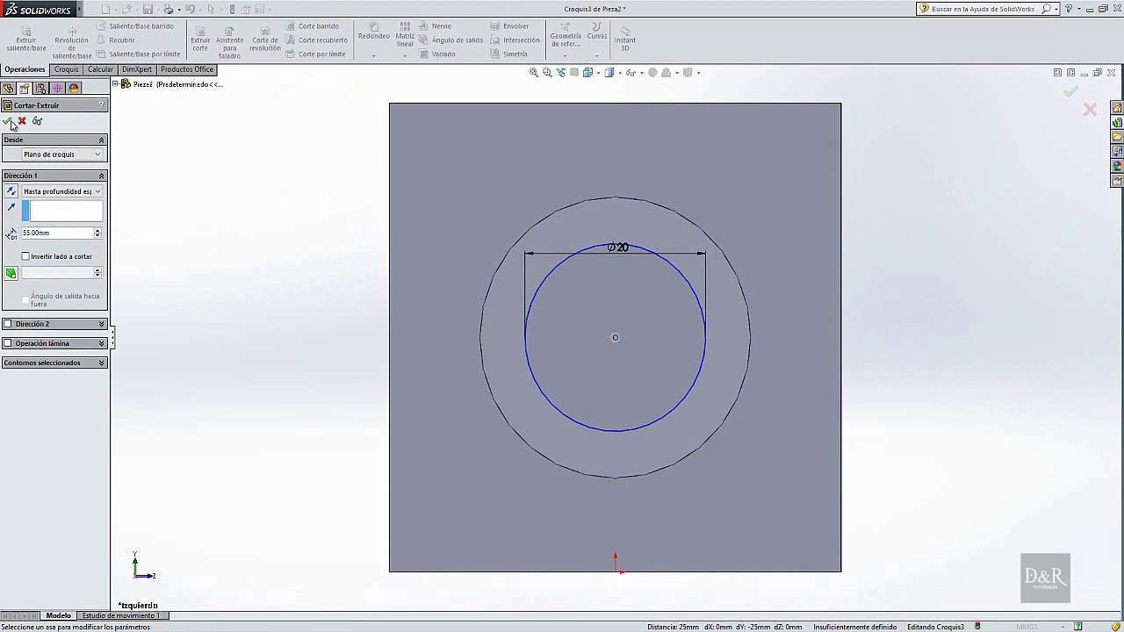
{"action": "left_click", "coordinate": [9, 122]}
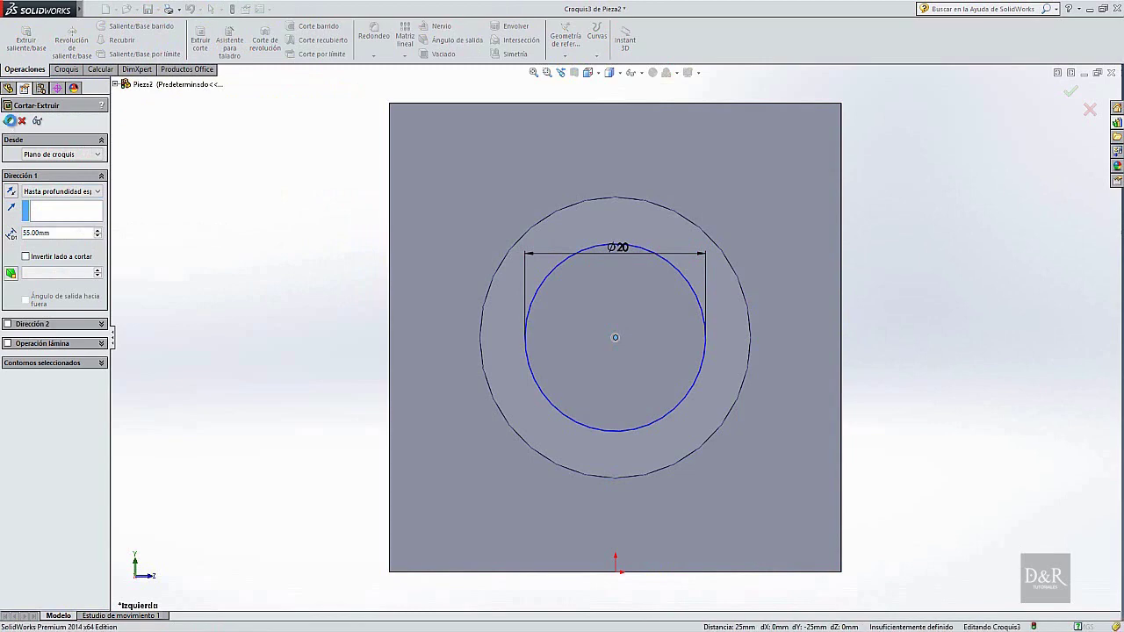
Check the hole in a trimetric view with hidden lines visible
{"action": "left_click", "coordinate": [600, 74]}
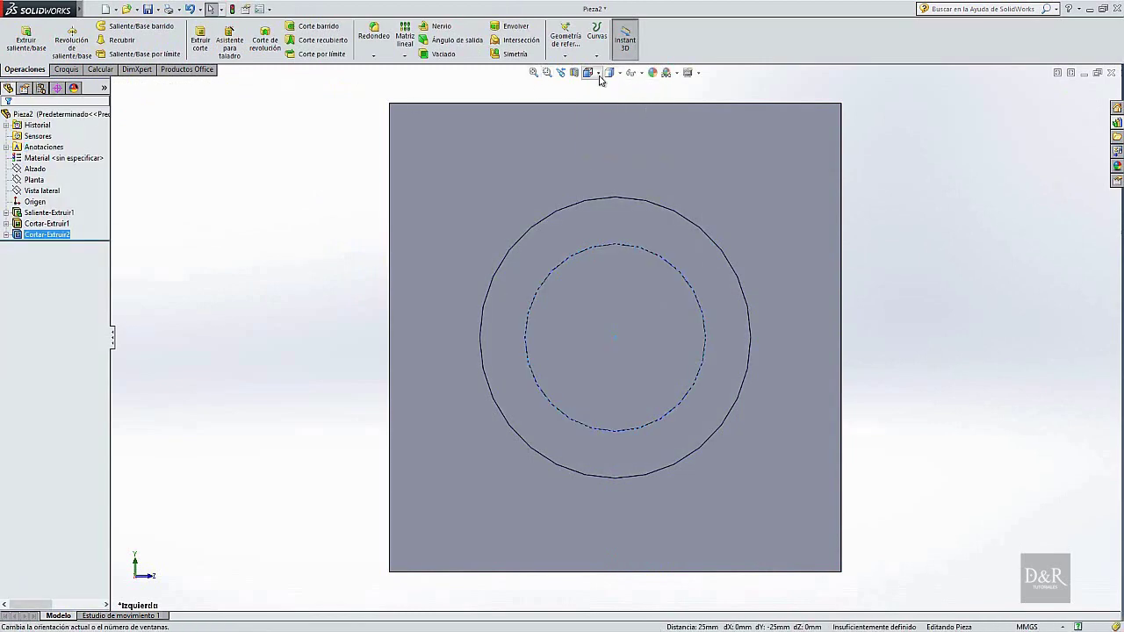
{"action": "left_click", "coordinate": [658, 105]}
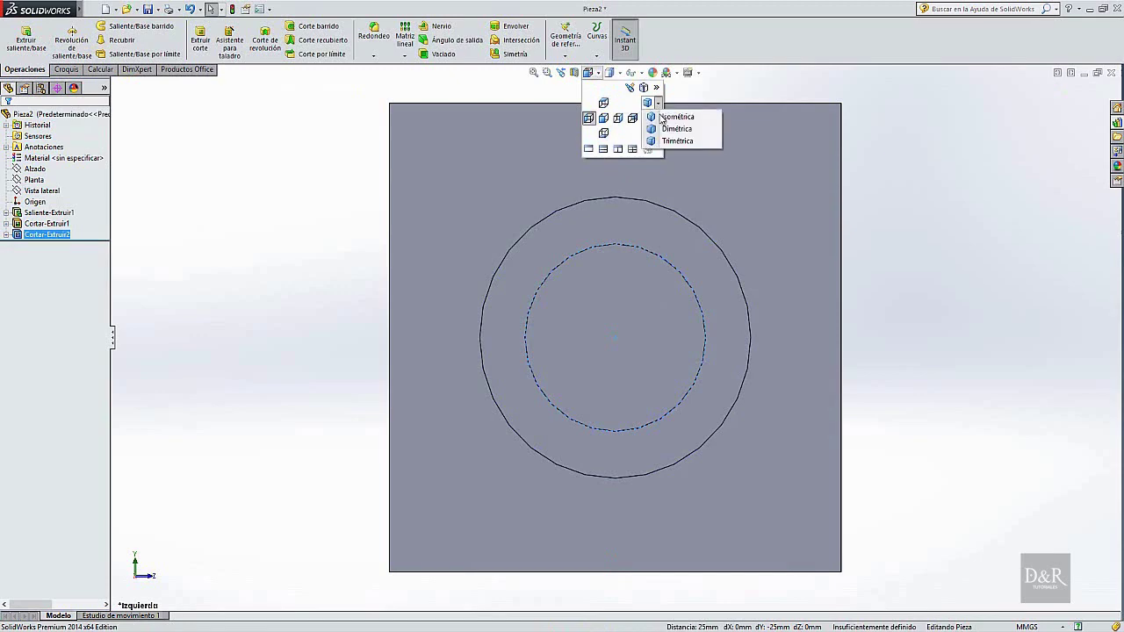
{"action": "left_click", "coordinate": [648, 103]}
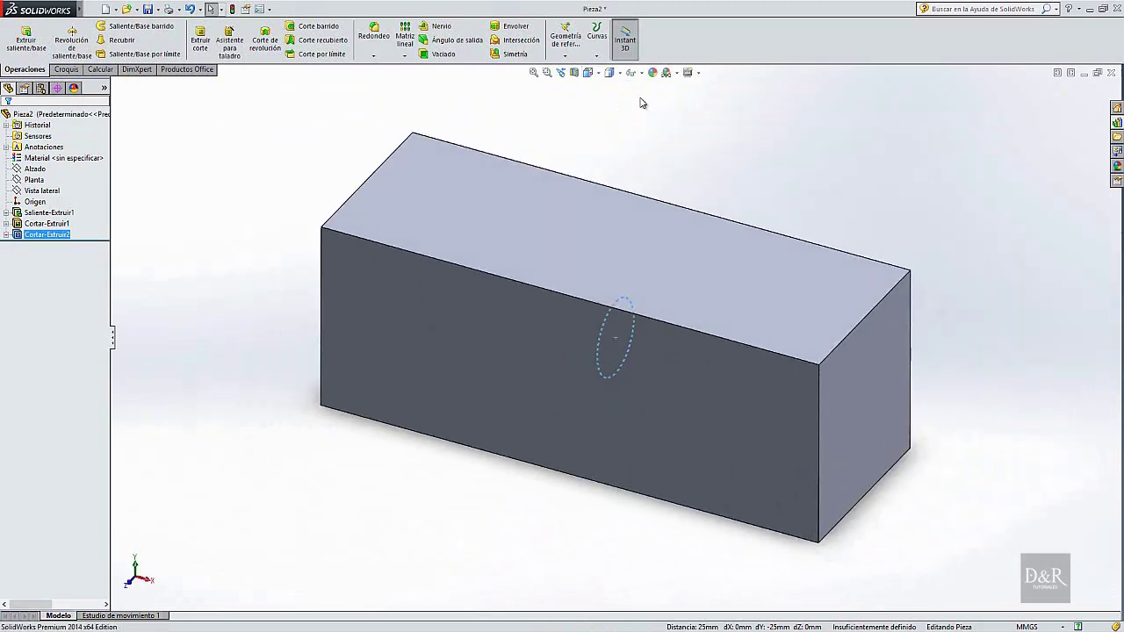
{"action": "left_click", "coordinate": [619, 73]}
{"action": "left_click", "coordinate": [611, 133]}
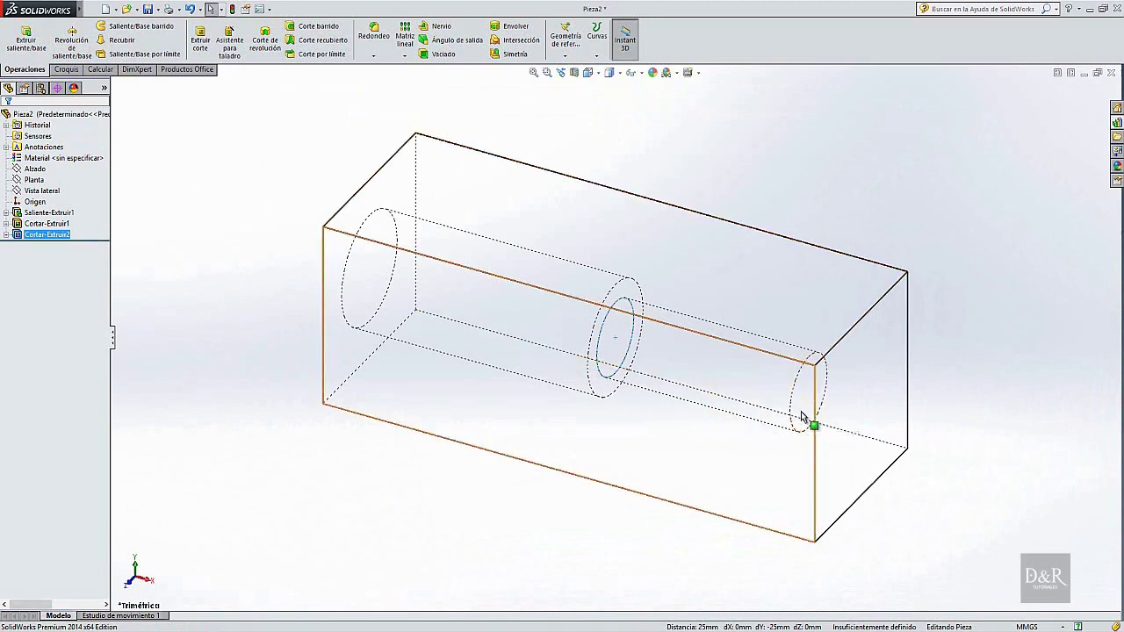
Turn to the left, then the right view, return to shaded display, and select the right-side face
{"action": "left_click", "coordinate": [598, 74]}
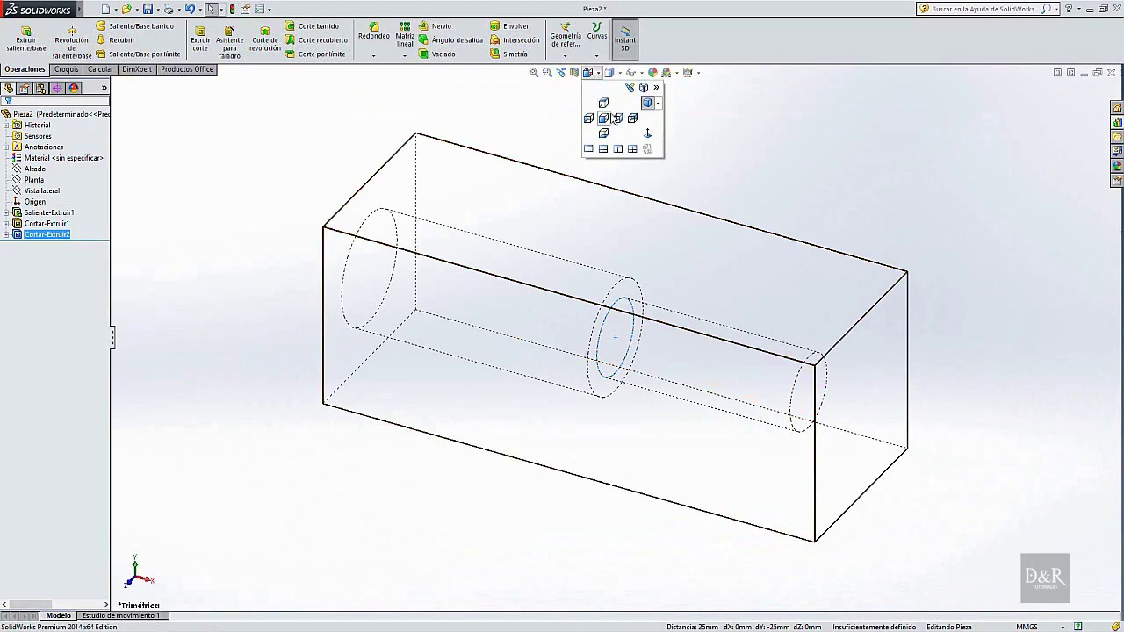
{"action": "left_click", "coordinate": [590, 120]}
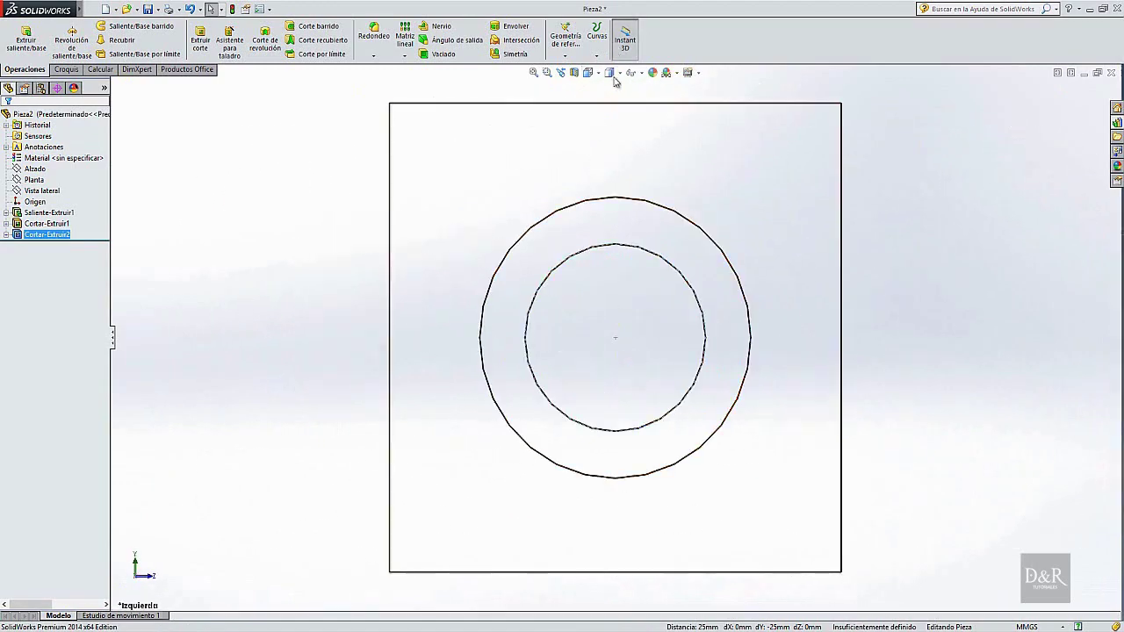
{"action": "left_click", "coordinate": [599, 77]}
{"action": "left_click", "coordinate": [624, 117]}
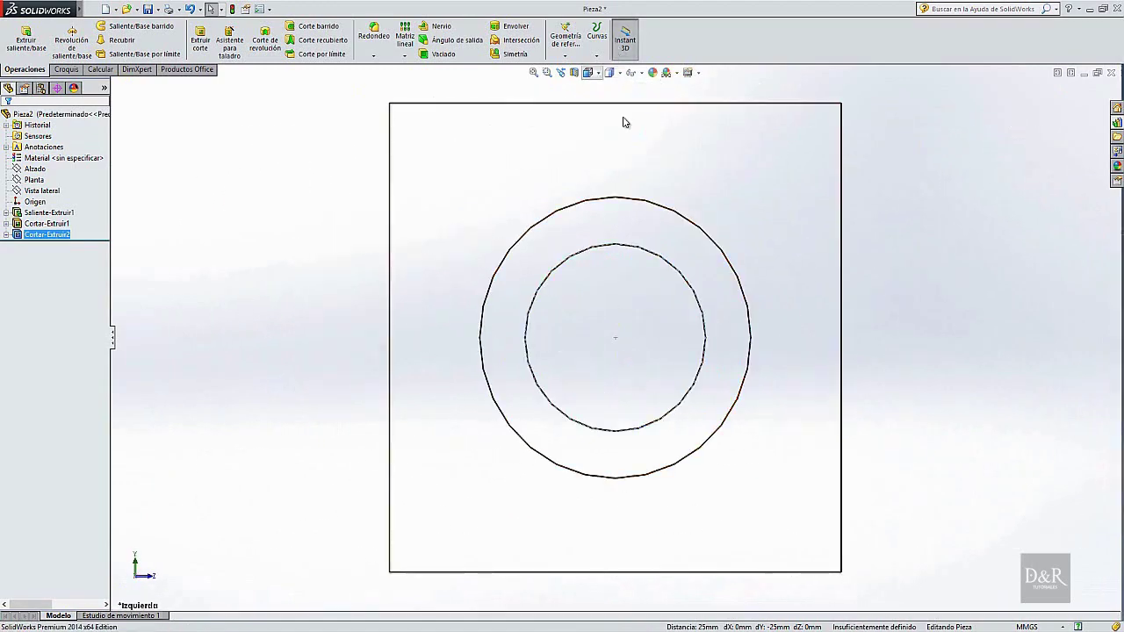
{"action": "left_click", "coordinate": [609, 73]}
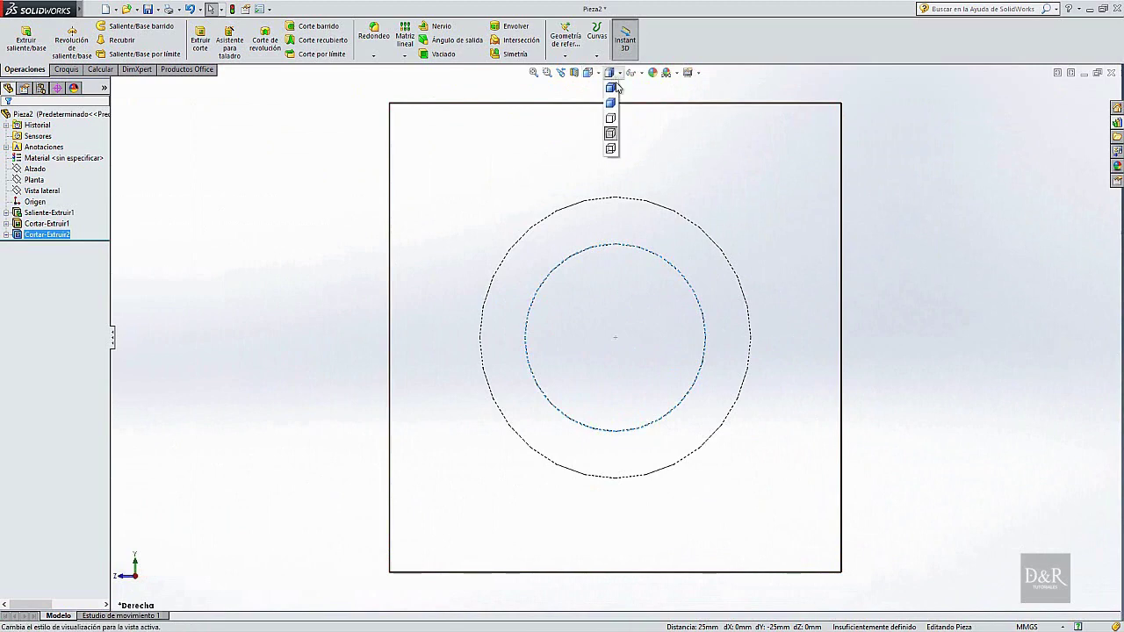
{"action": "left_click", "coordinate": [610, 104]}
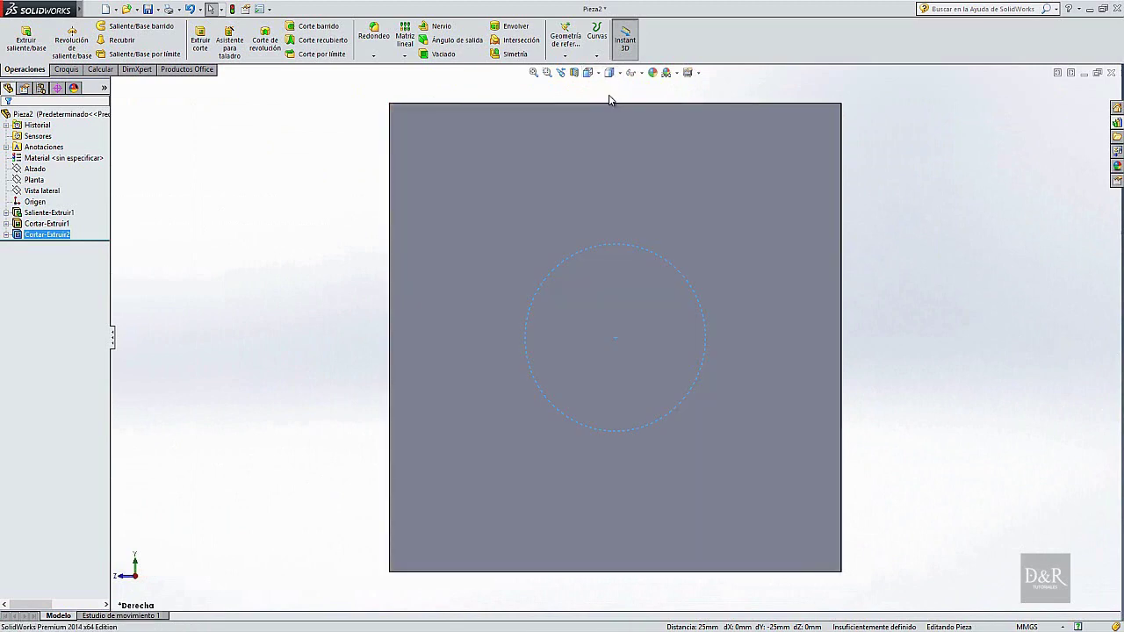
{"action": "left_click", "coordinate": [716, 307]}
Sketch a circle on the face above the origin and dimension it to Ø30
{"action": "left_click", "coordinate": [763, 274]}
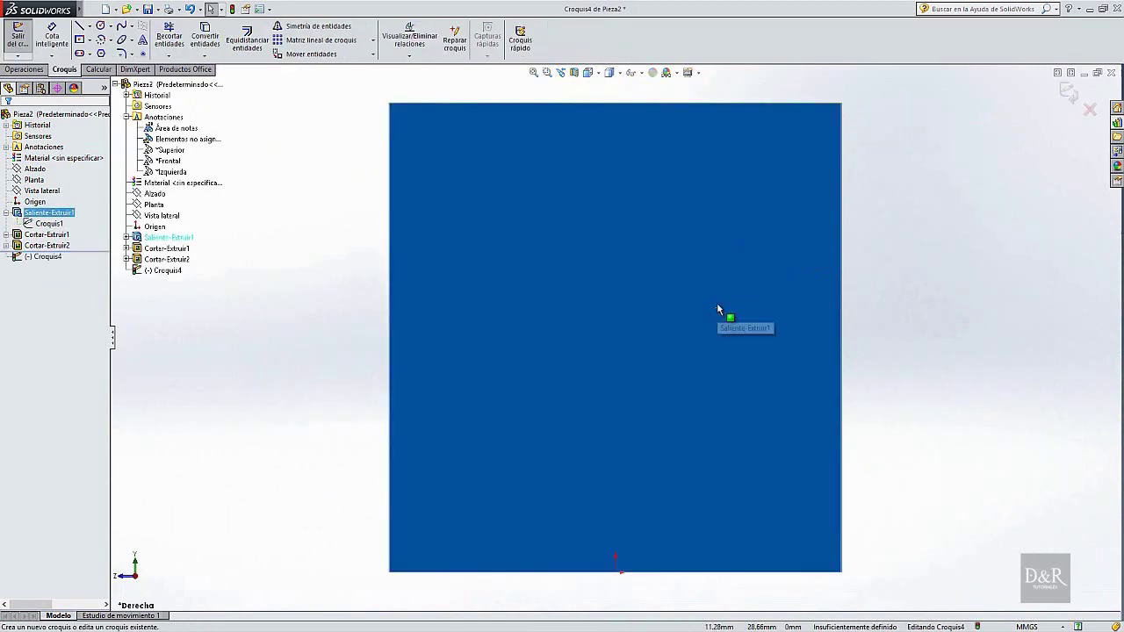
{"action": "left_click", "coordinate": [100, 26]}
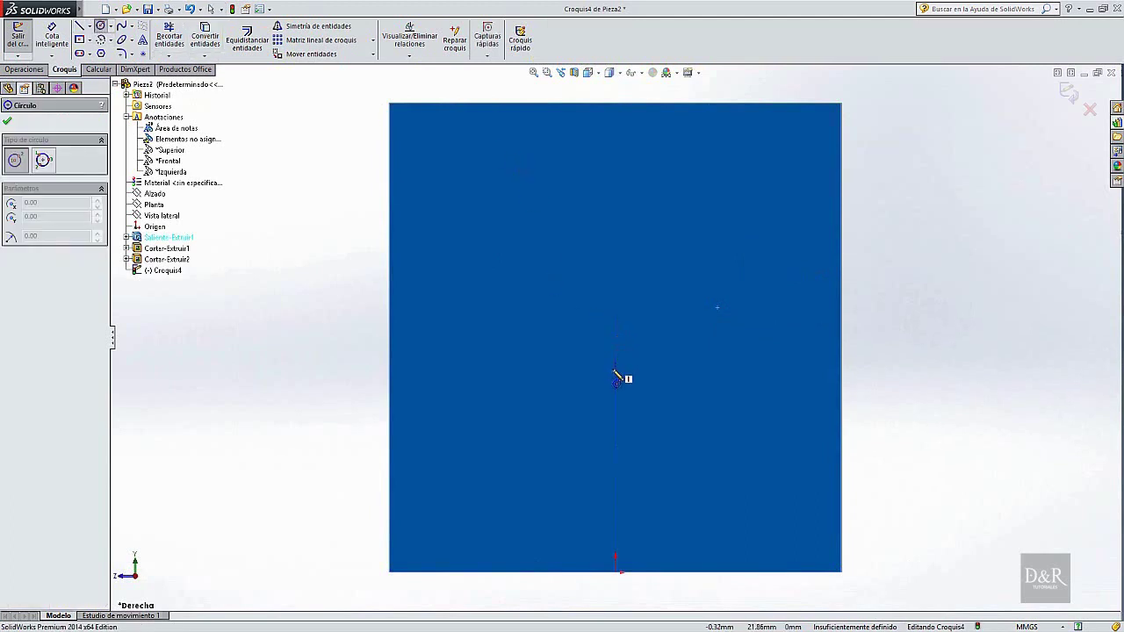
{"action": "left_click", "coordinate": [615, 331]}
{"action": "left_click", "coordinate": [677, 418]}
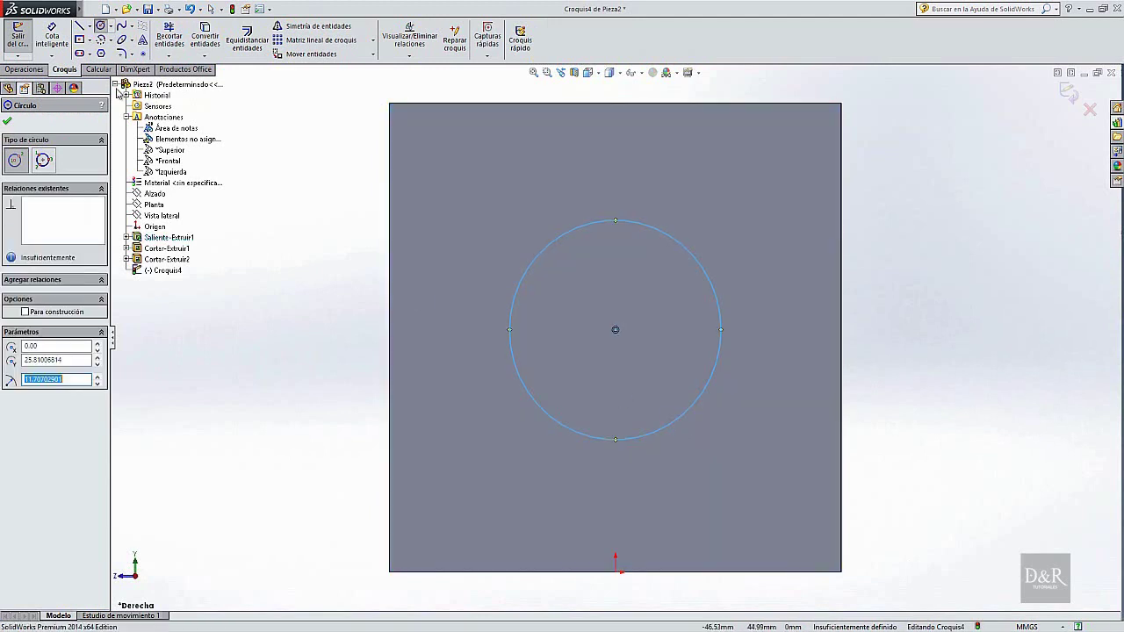
{"action": "left_click", "coordinate": [57, 44]}
{"action": "left_click", "coordinate": [618, 222]}
{"action": "left_click", "coordinate": [613, 192]}
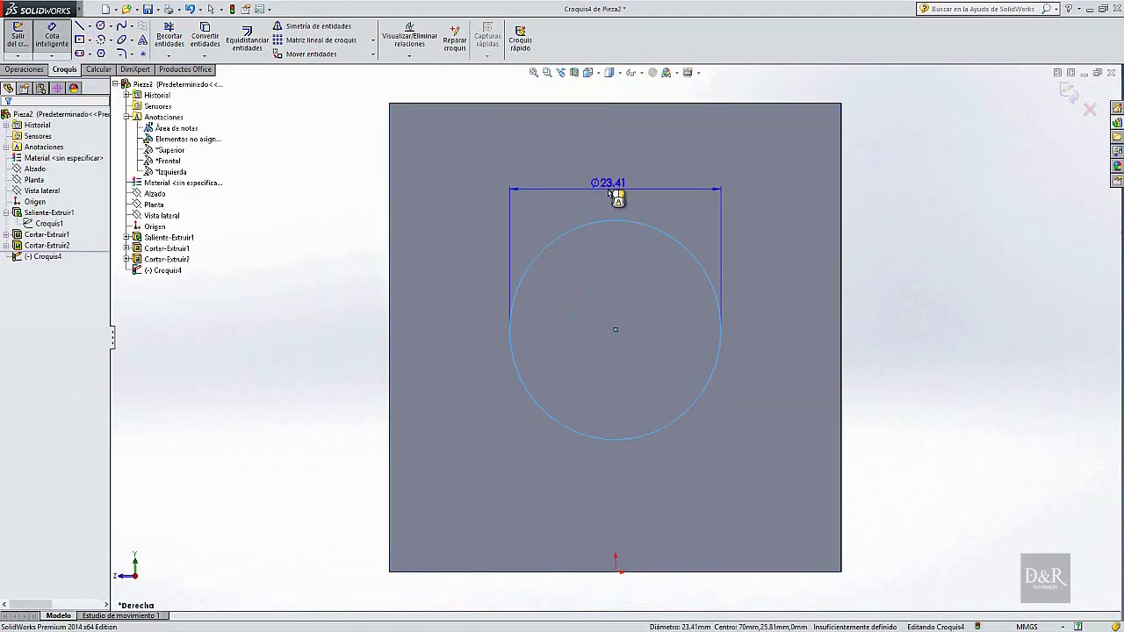
{"action": "left_click", "coordinate": [610, 192]}
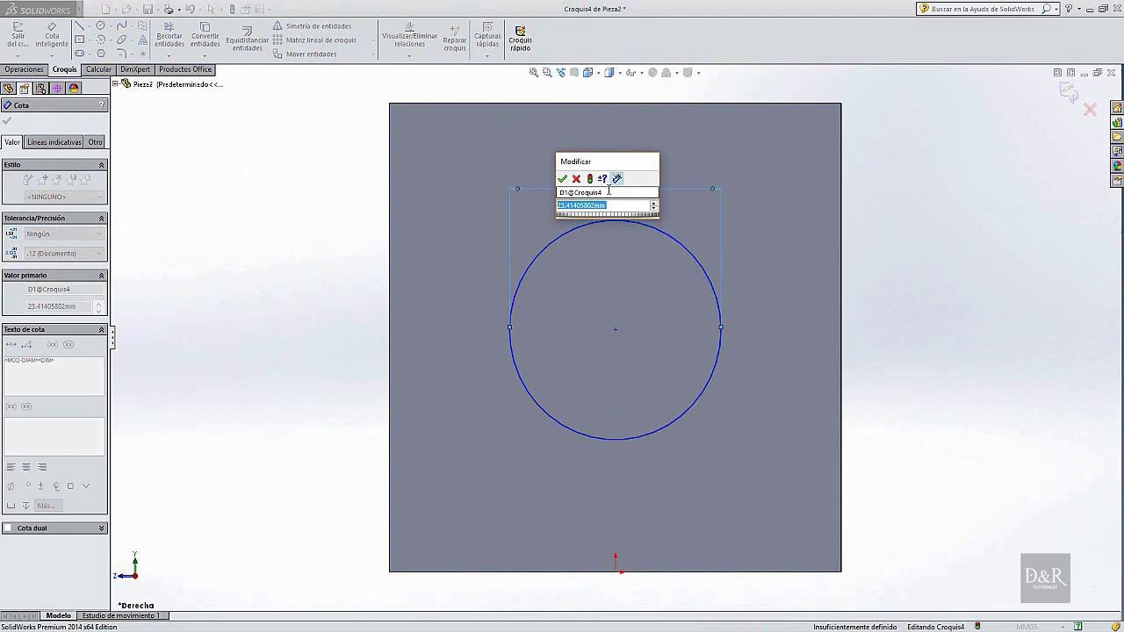
{"action": "type", "text": "30"}
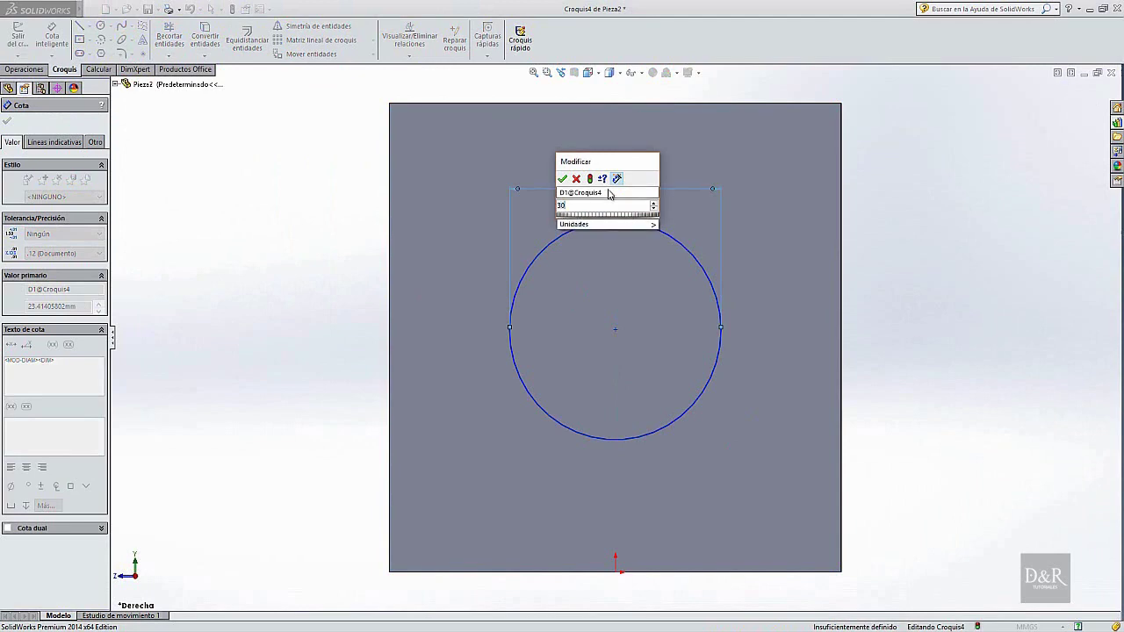
{"action": "key", "text": "Return"}
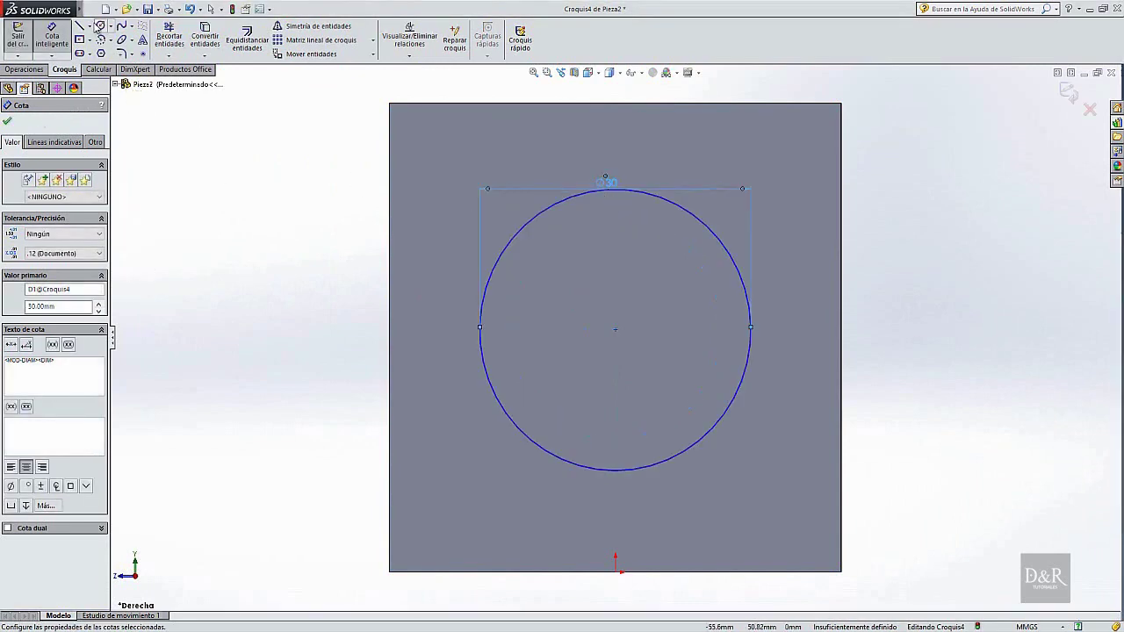
Dimension the circle's centre 25 mm down from the face's top edge
{"action": "left_click", "coordinate": [616, 331]}
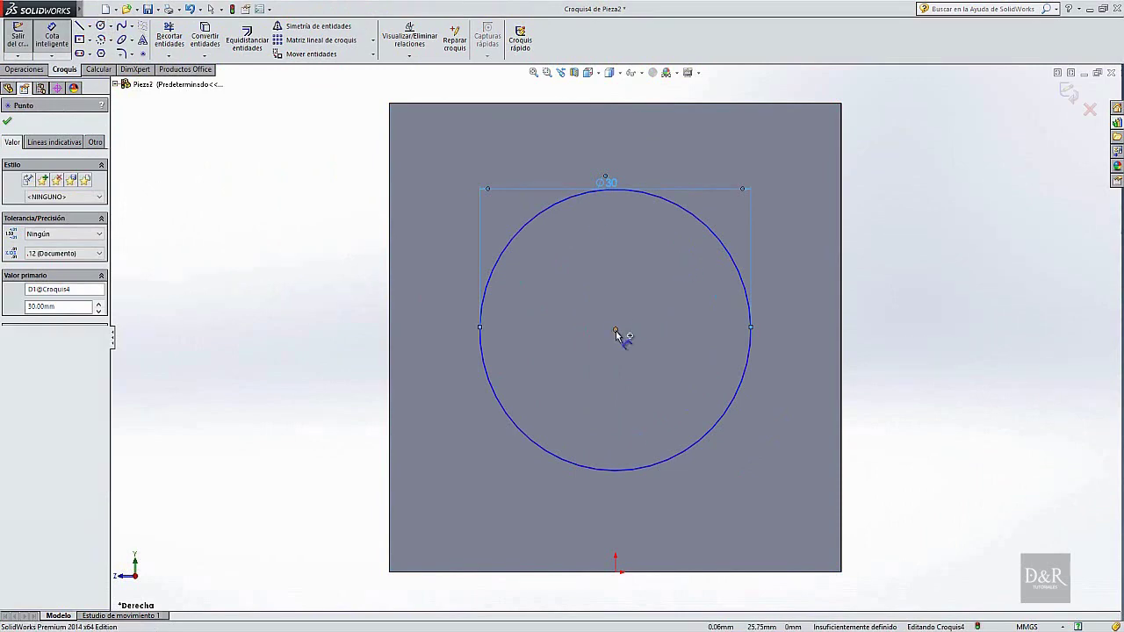
{"action": "left_click", "coordinate": [842, 341]}
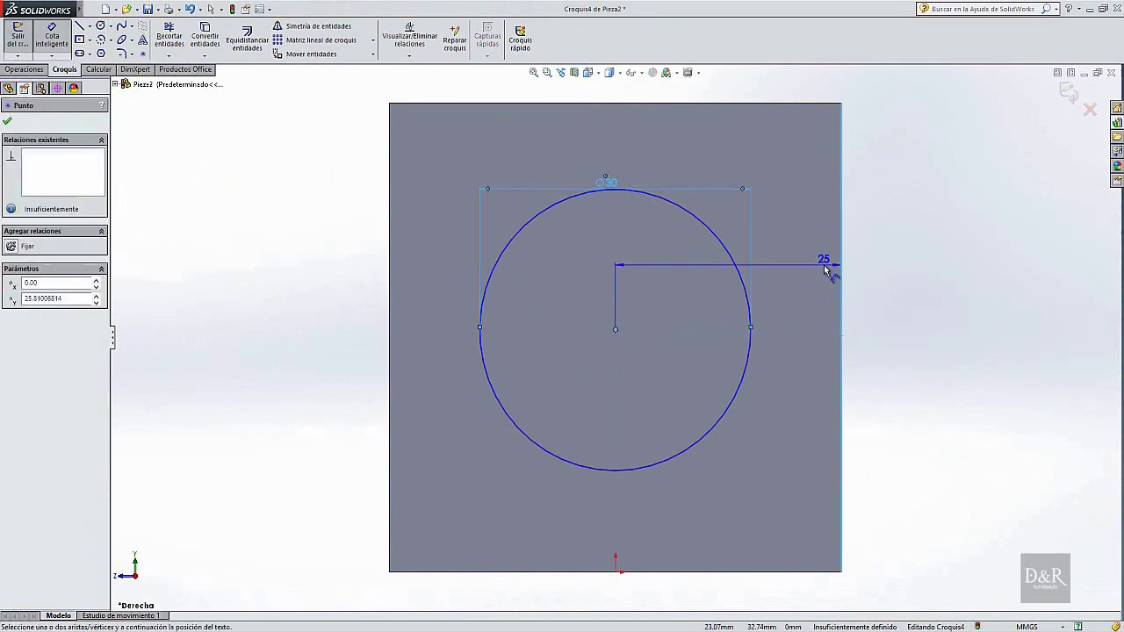
{"action": "key", "text": "Escape"}
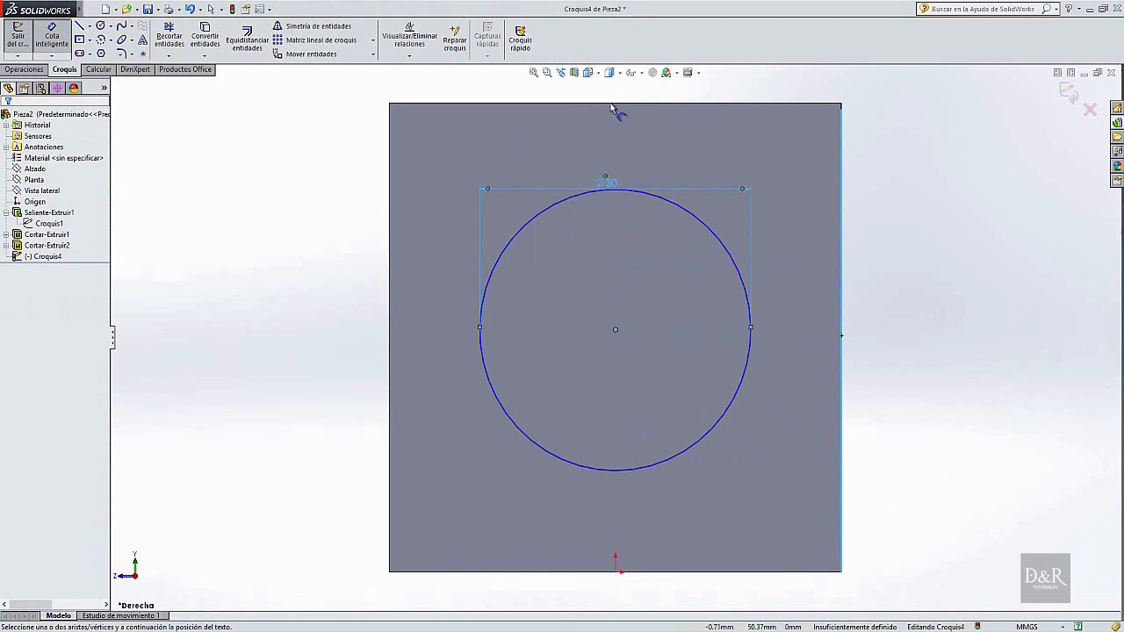
{"action": "left_click", "coordinate": [619, 104]}
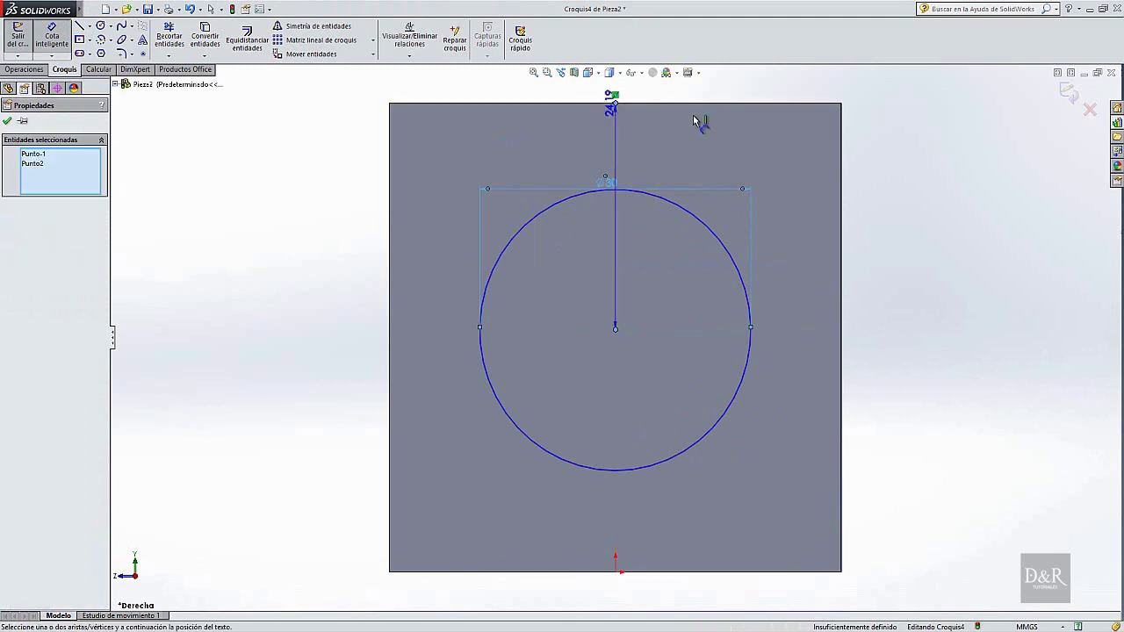
{"action": "left_click", "coordinate": [806, 172]}
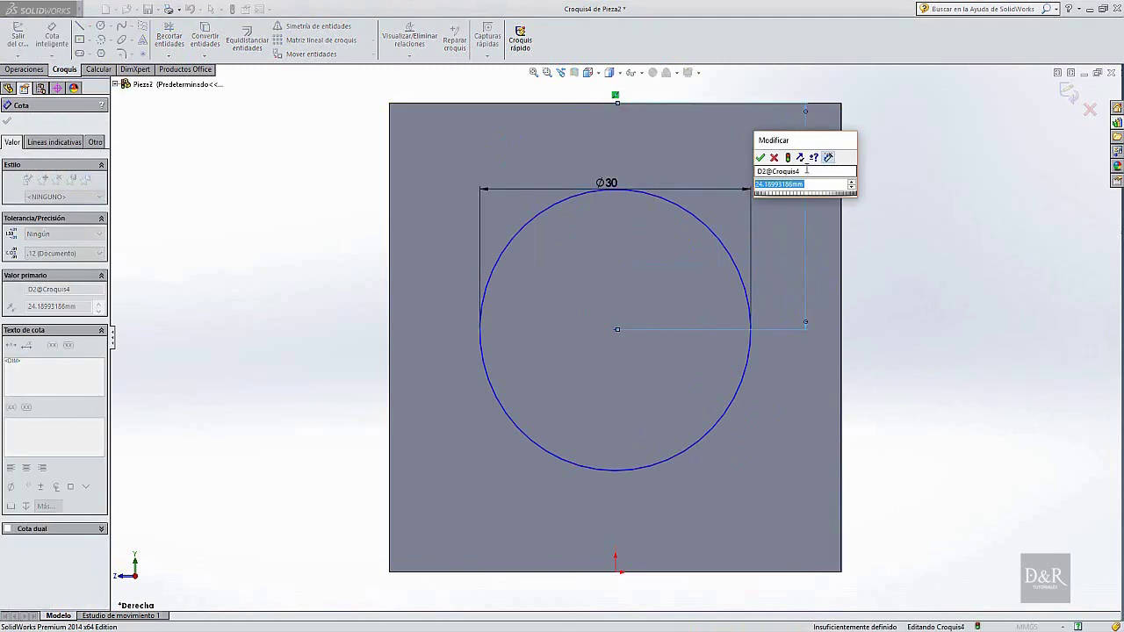
{"action": "type", "text": "25"}
{"action": "key", "text": "Return"}
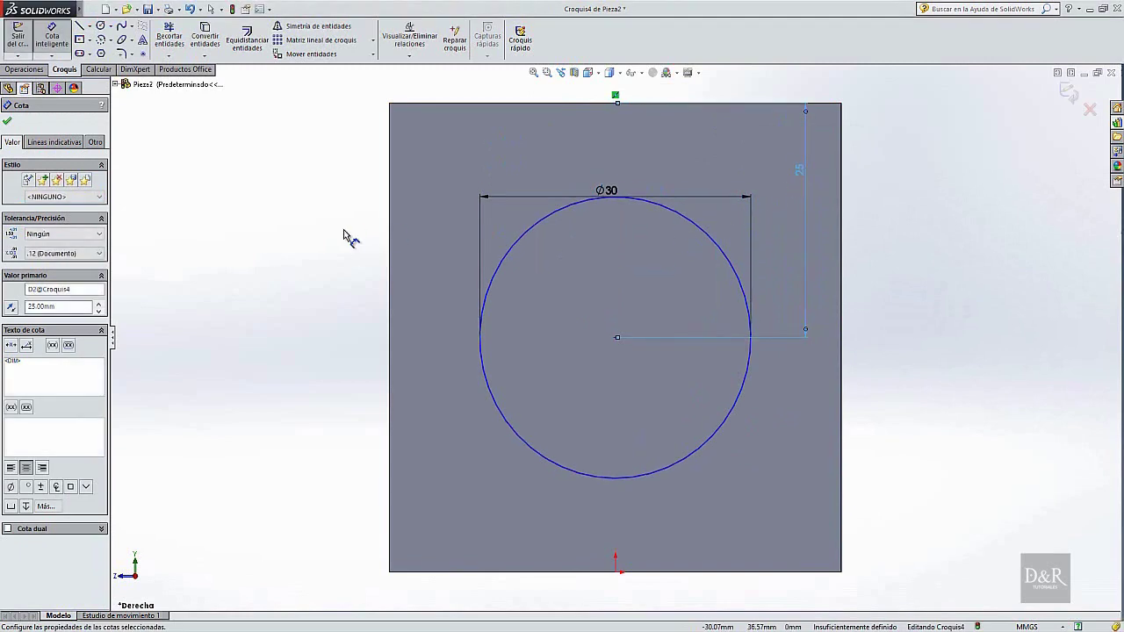
{"action": "left_click", "coordinate": [9, 121]}
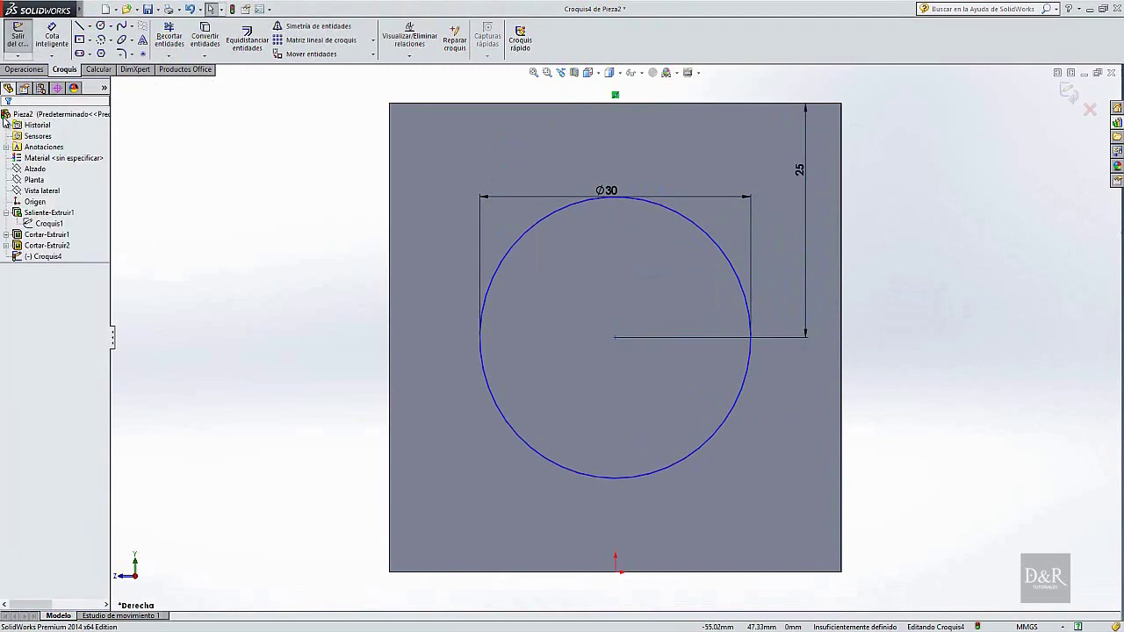
{"action": "left_click", "coordinate": [24, 69]}
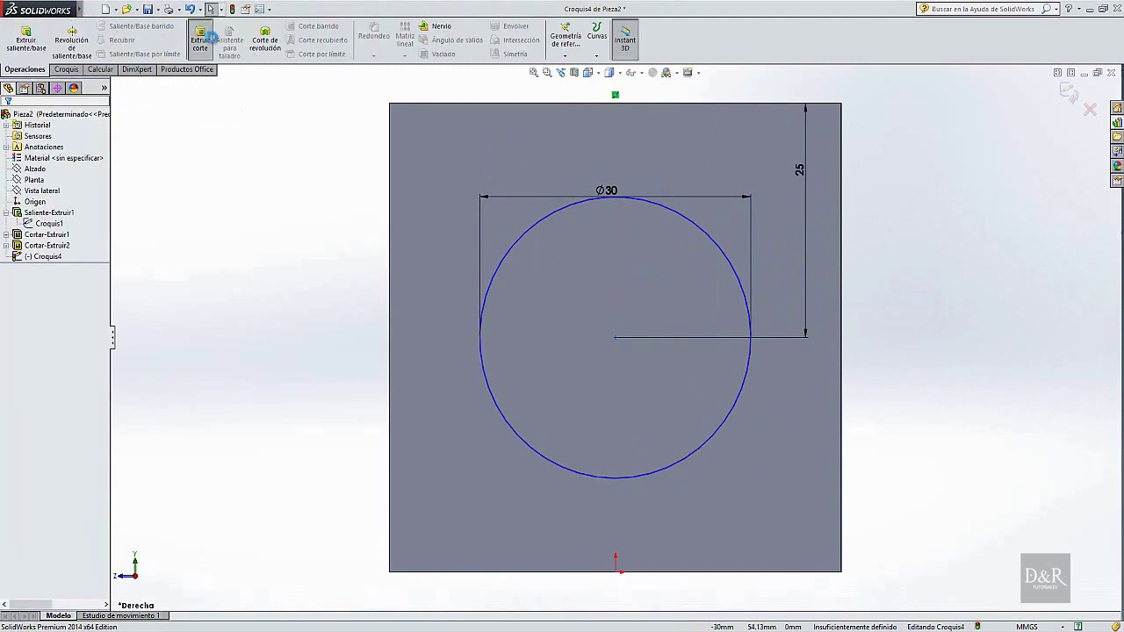
Extrude-cut the Ø30 circle 15 mm deep as a counterbore around the hole
{"action": "left_click", "coordinate": [202, 42]}
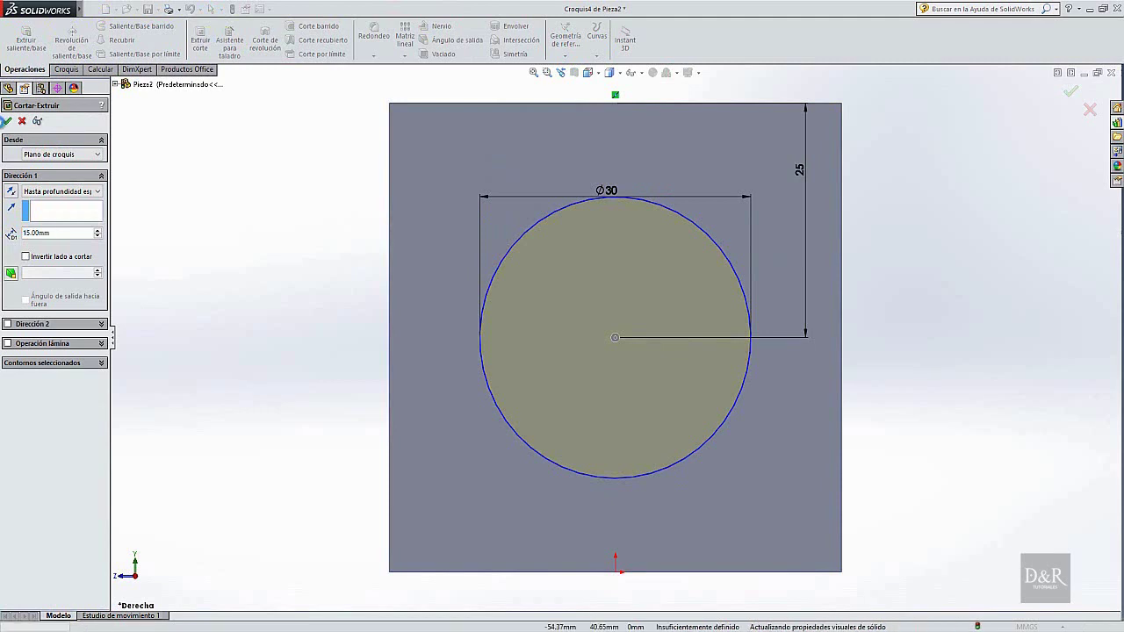
{"action": "left_click", "coordinate": [7, 121]}
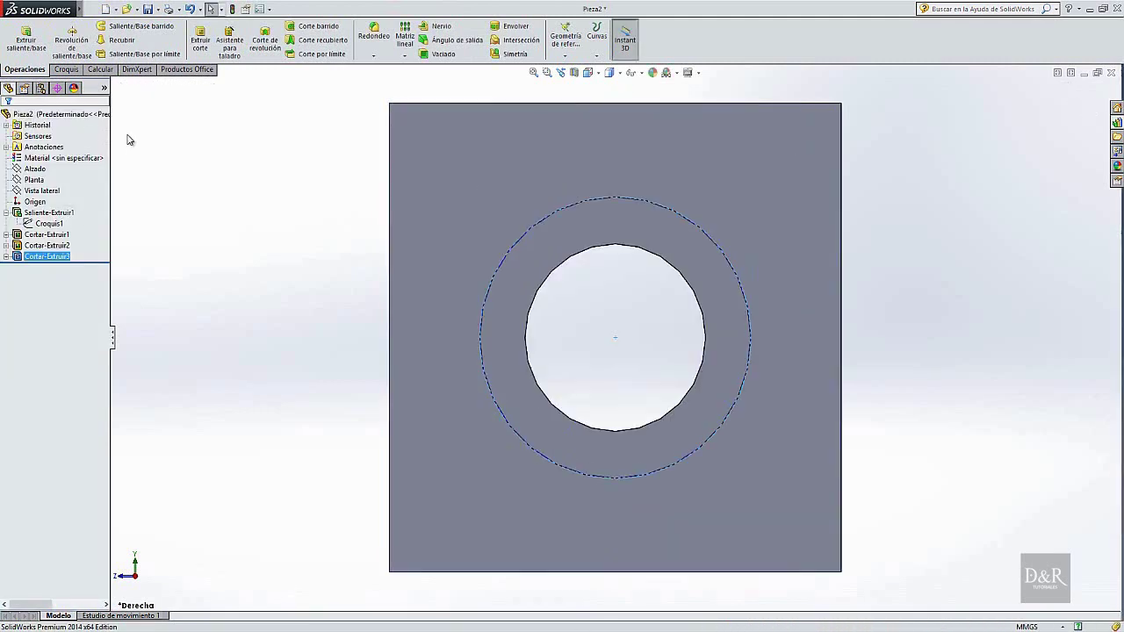
Show the block in trimetric view as wireframe with hidden lines visible
{"action": "left_click", "coordinate": [598, 73]}
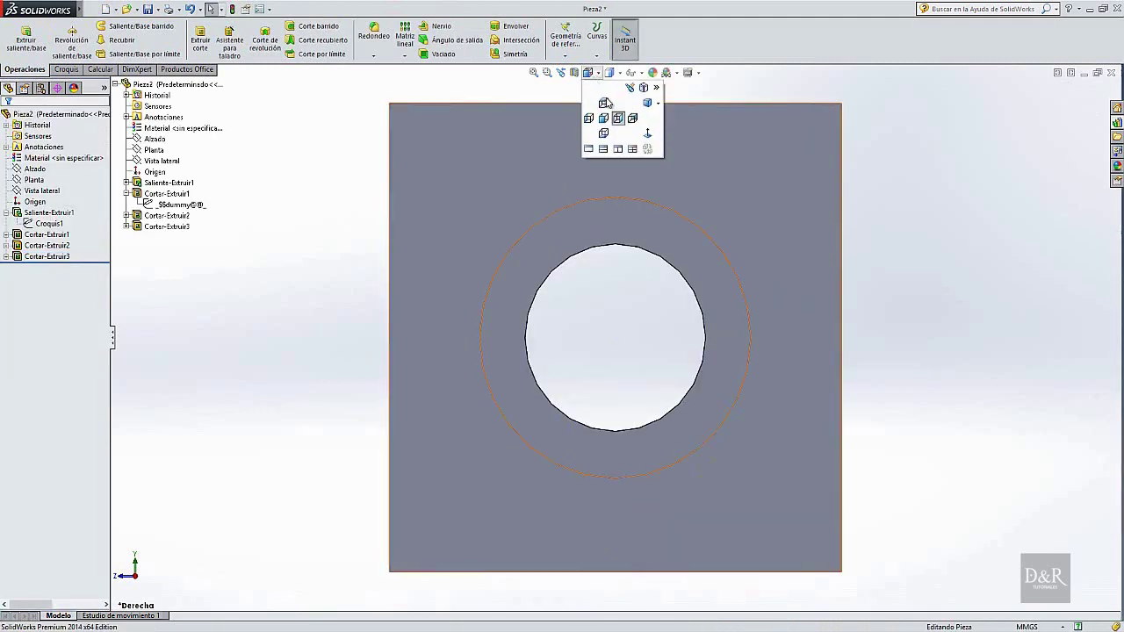
{"action": "left_click", "coordinate": [647, 102]}
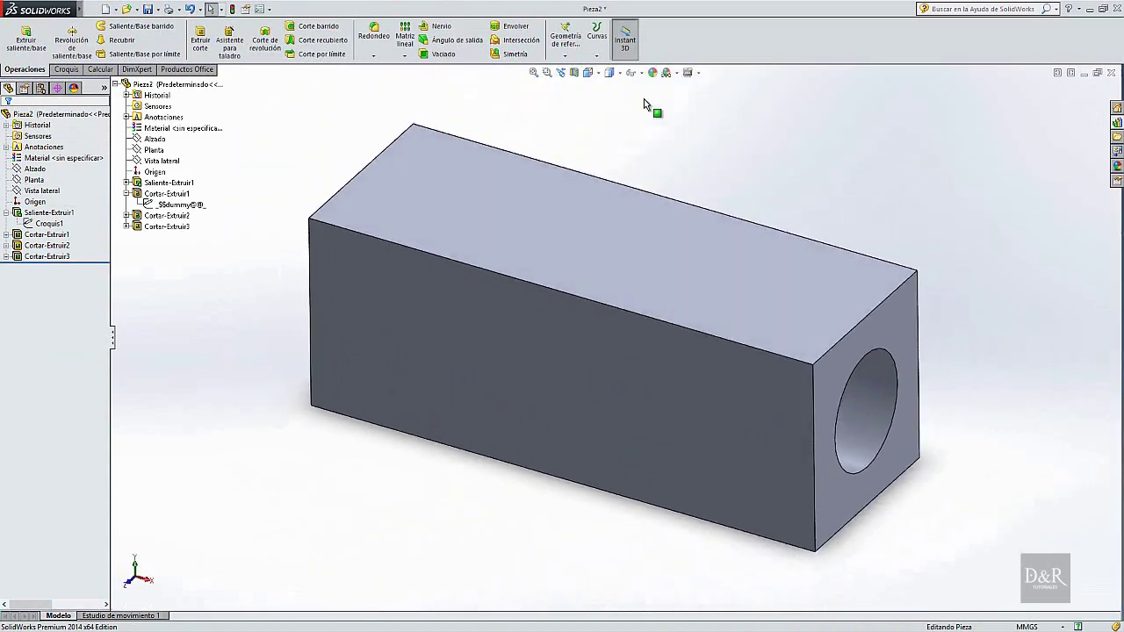
{"action": "left_click", "coordinate": [610, 73]}
{"action": "left_click", "coordinate": [615, 149]}
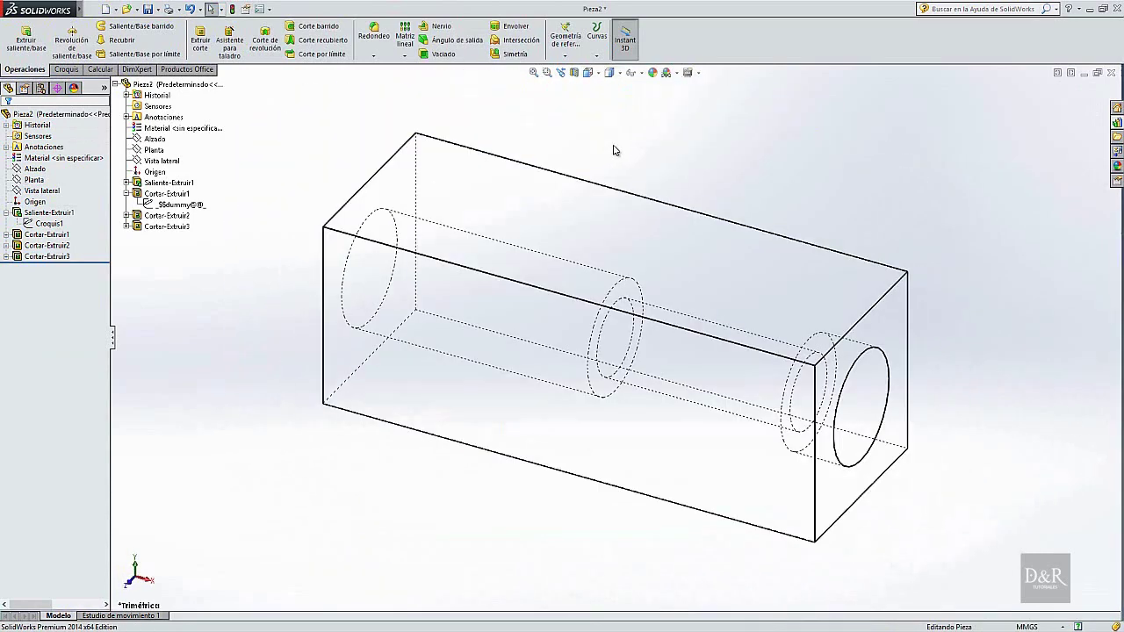
Inspect the block from the front and right views, then return to trimetric
{"action": "left_click", "coordinate": [598, 73]}
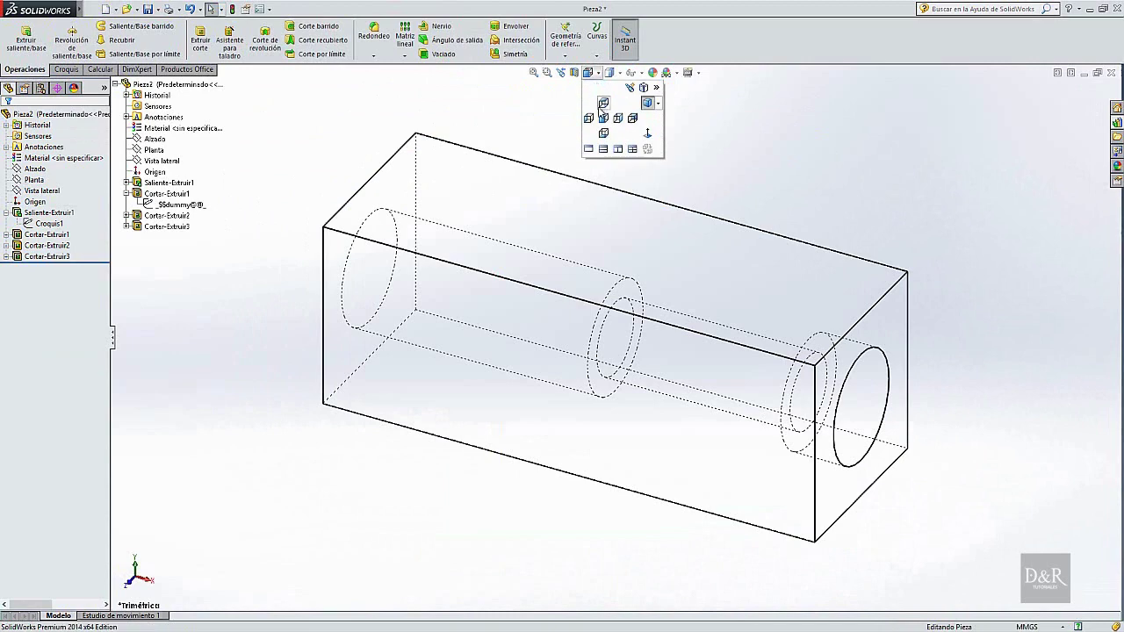
{"action": "left_click", "coordinate": [603, 118]}
{"action": "left_click", "coordinate": [587, 72]}
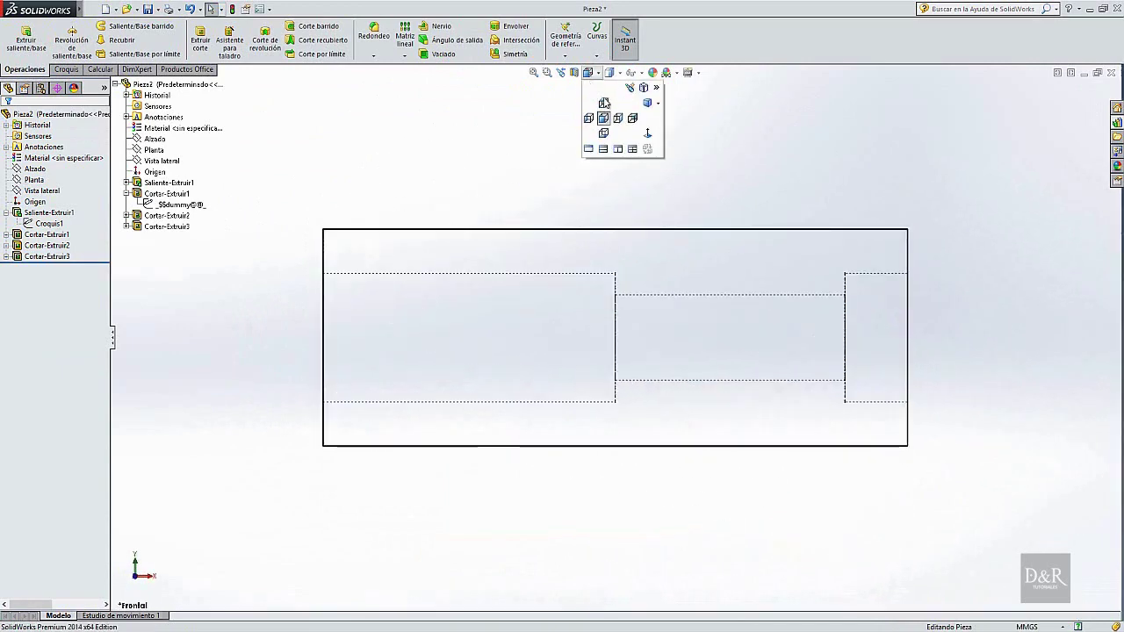
{"action": "left_click", "coordinate": [621, 119]}
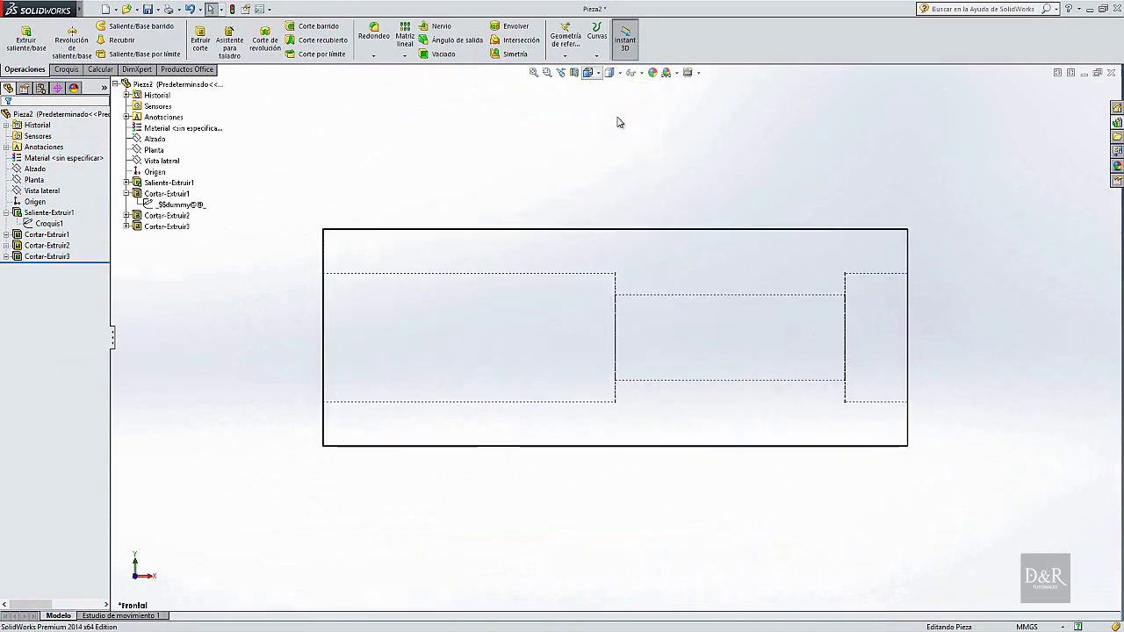
{"action": "left_click", "coordinate": [598, 73]}
{"action": "left_click", "coordinate": [598, 73]}
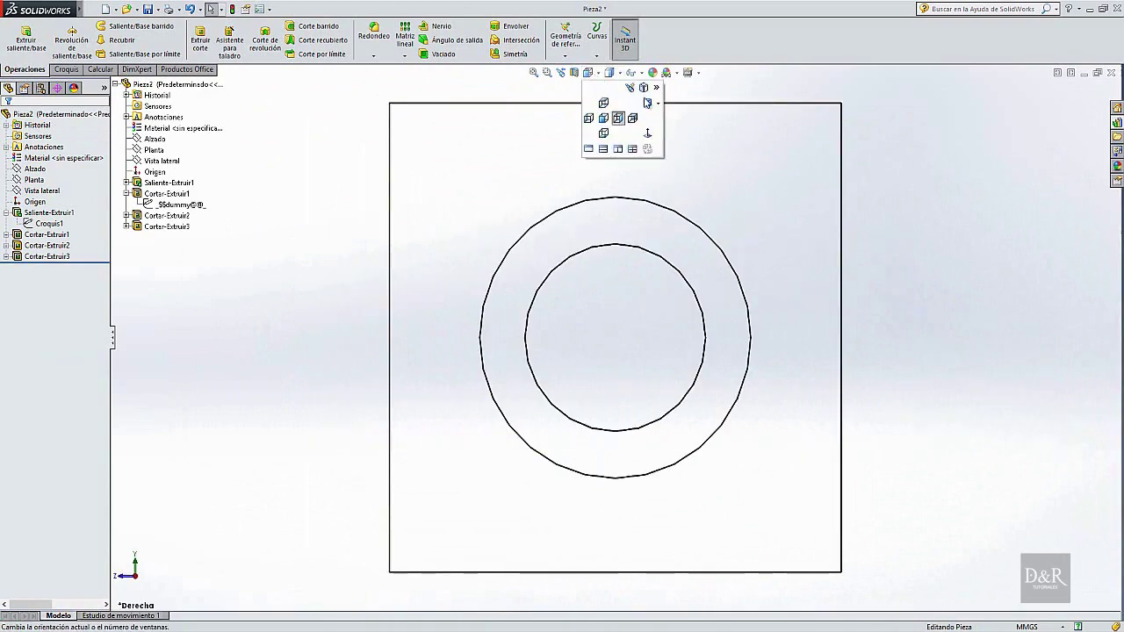
{"action": "left_click", "coordinate": [647, 116]}
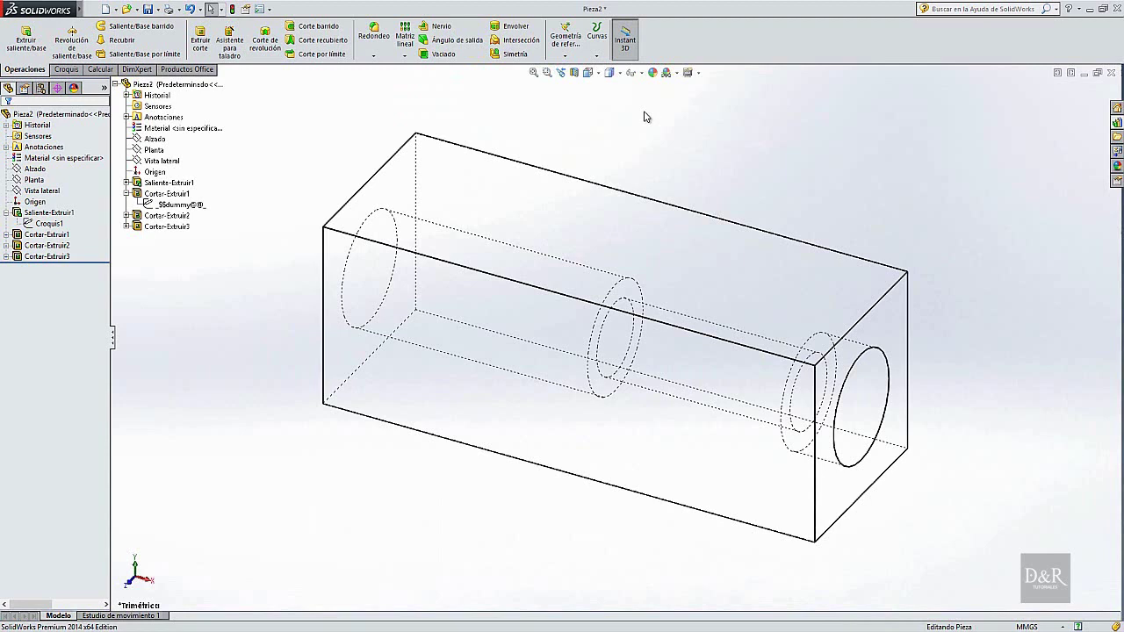
Switch to the top view in shaded display and select the top face
{"action": "left_click", "coordinate": [598, 73]}
{"action": "left_click", "coordinate": [604, 103]}
{"action": "left_click", "coordinate": [609, 72]}
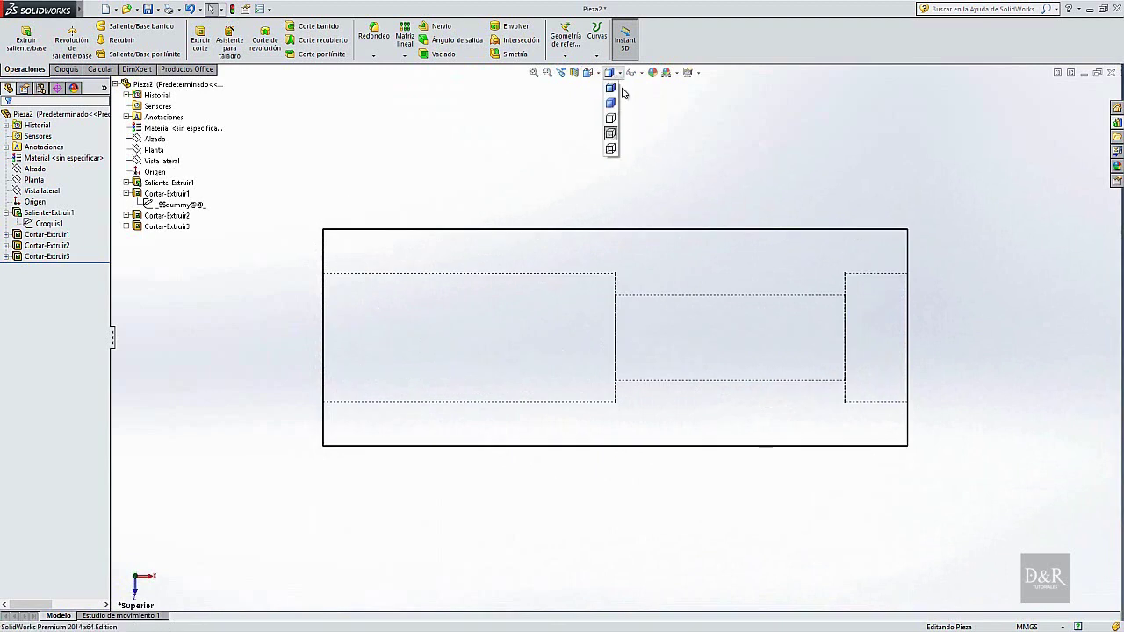
{"action": "left_click", "coordinate": [612, 91]}
{"action": "left_click", "coordinate": [790, 316]}
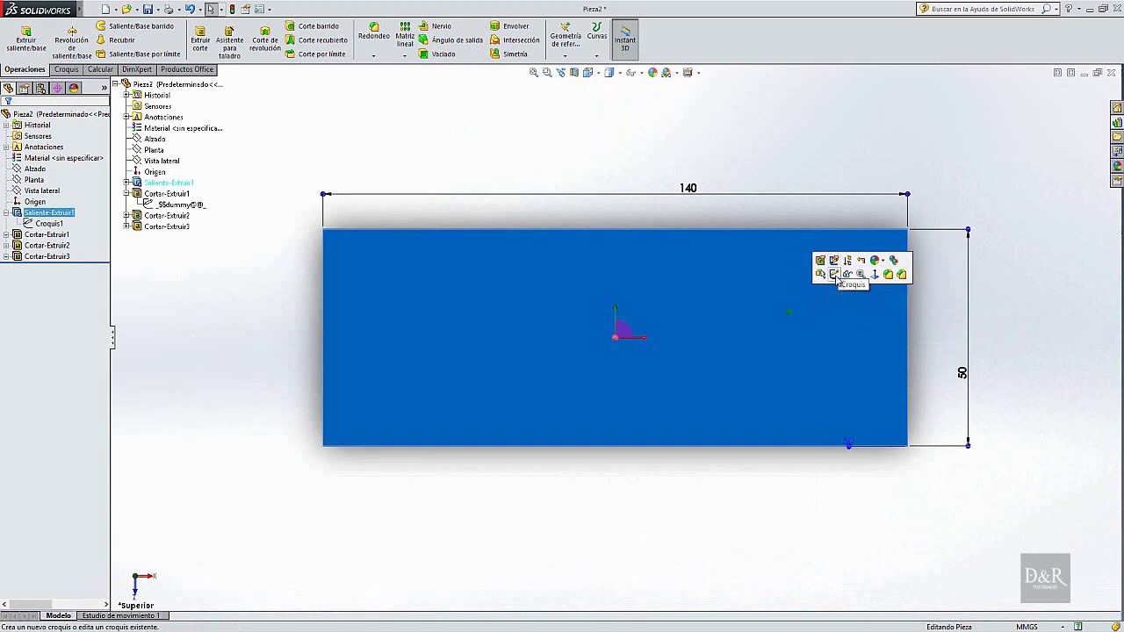
Start a sketch on the top face and draw a corner rectangle over its right end
{"action": "left_click", "coordinate": [834, 274]}
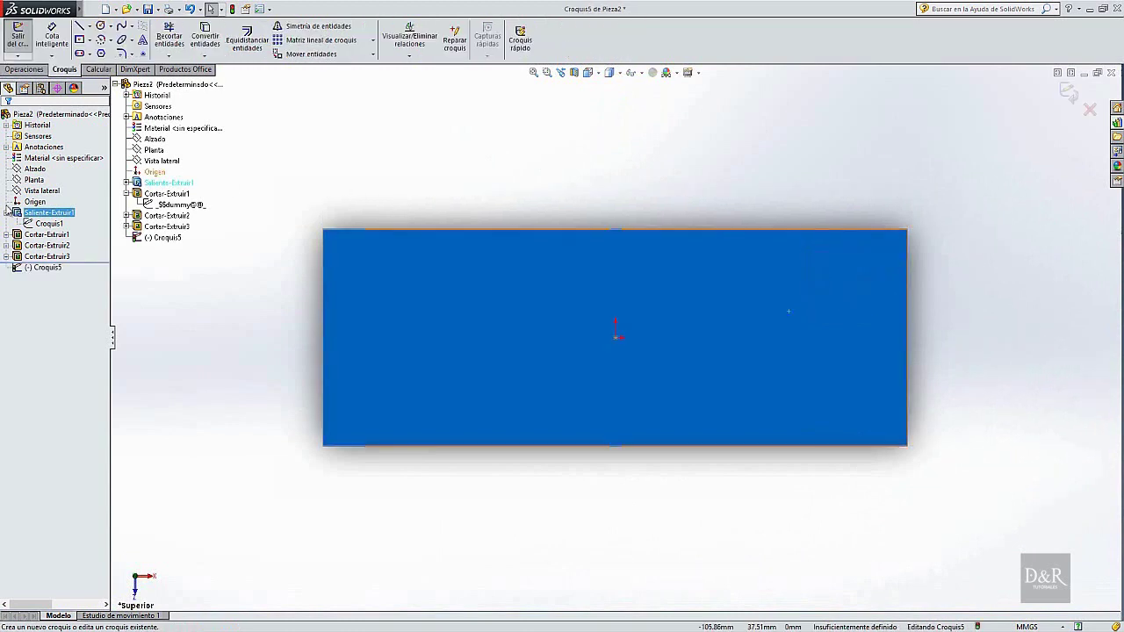
{"action": "left_click", "coordinate": [89, 42]}
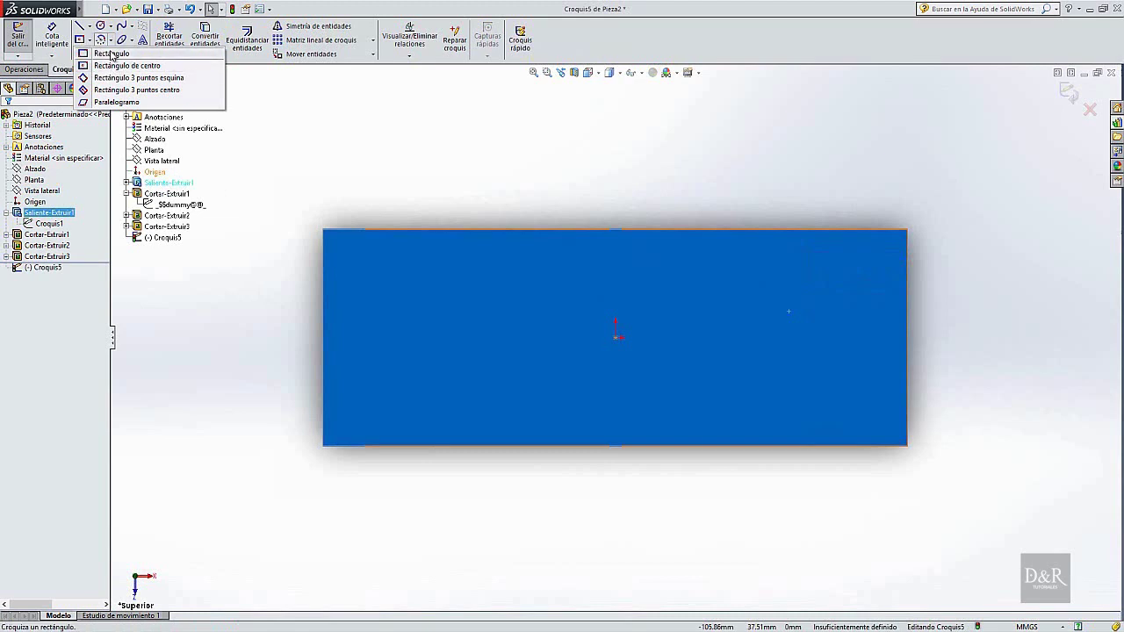
{"action": "left_click", "coordinate": [100, 54]}
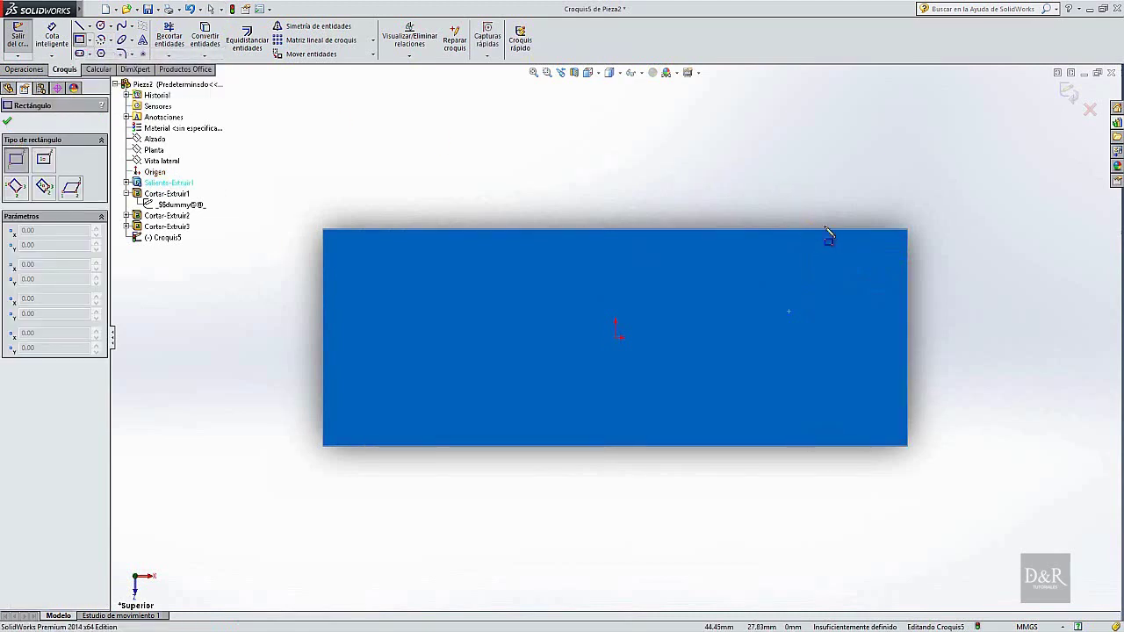
{"action": "left_click", "coordinate": [907, 231]}
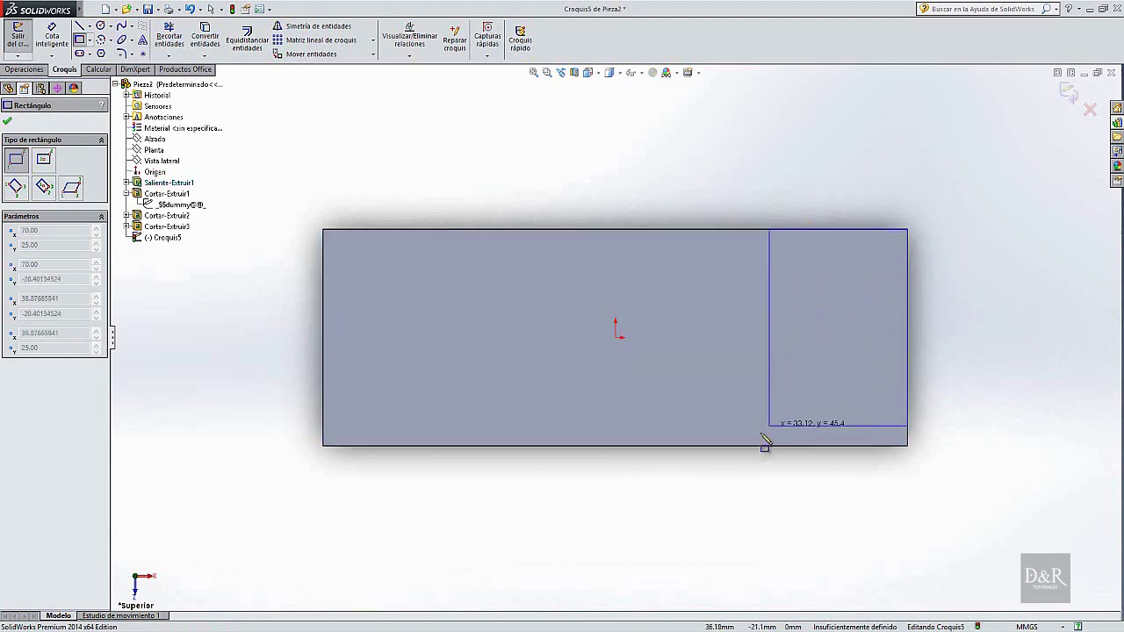
{"action": "left_click", "coordinate": [733, 446]}
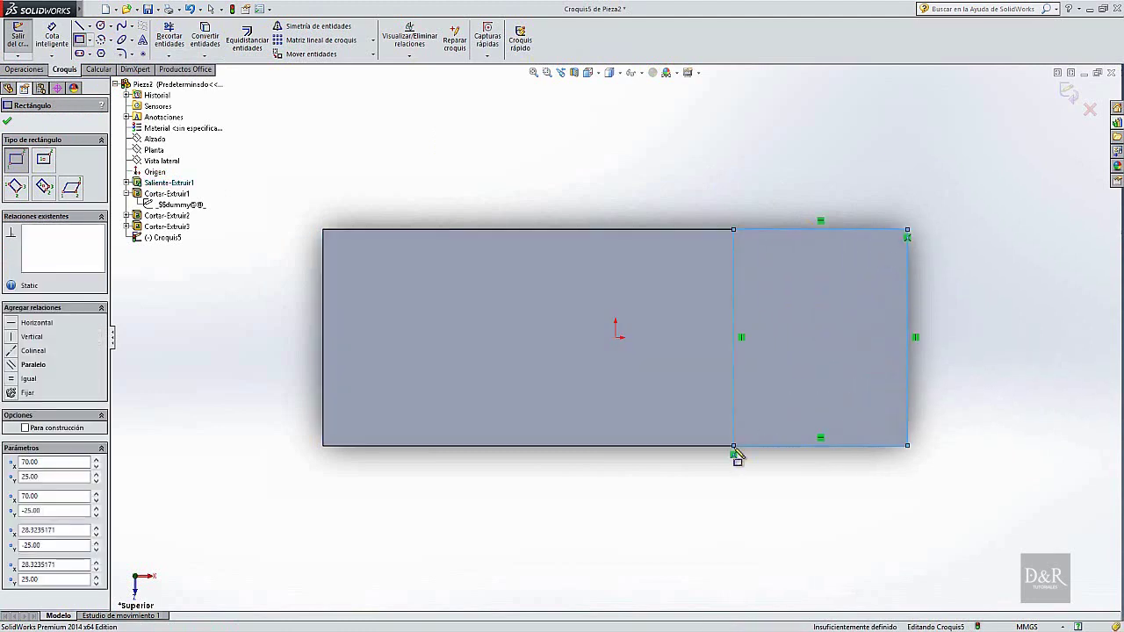
Dimension the rectangle's top edge to 50 mm
{"action": "left_click", "coordinate": [50, 41]}
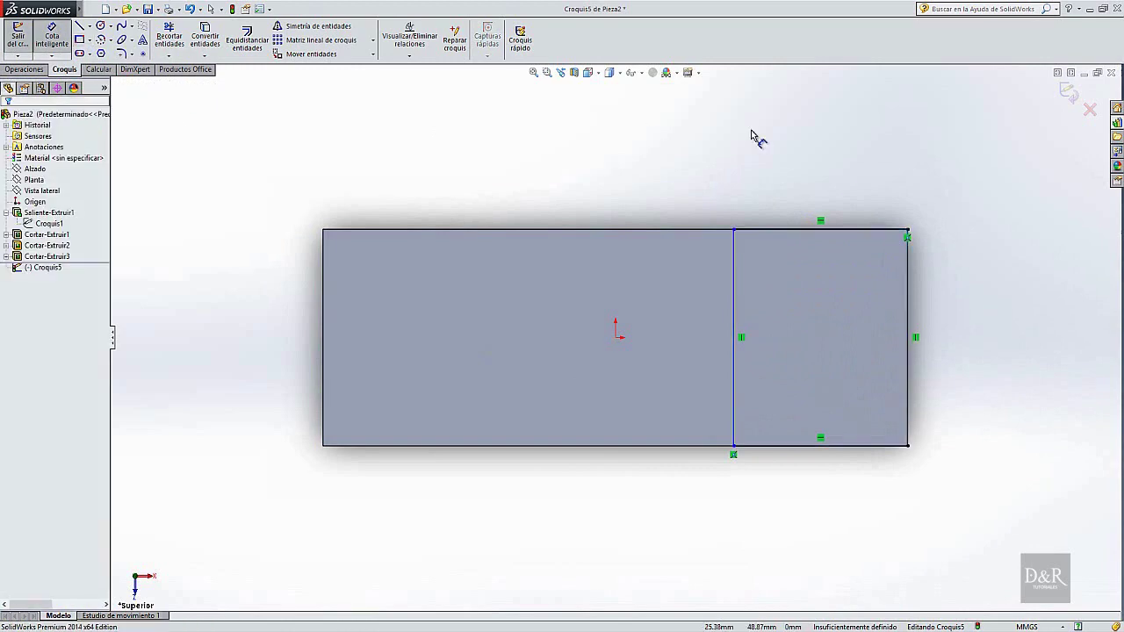
{"action": "left_click", "coordinate": [778, 230]}
{"action": "left_click", "coordinate": [776, 209]}
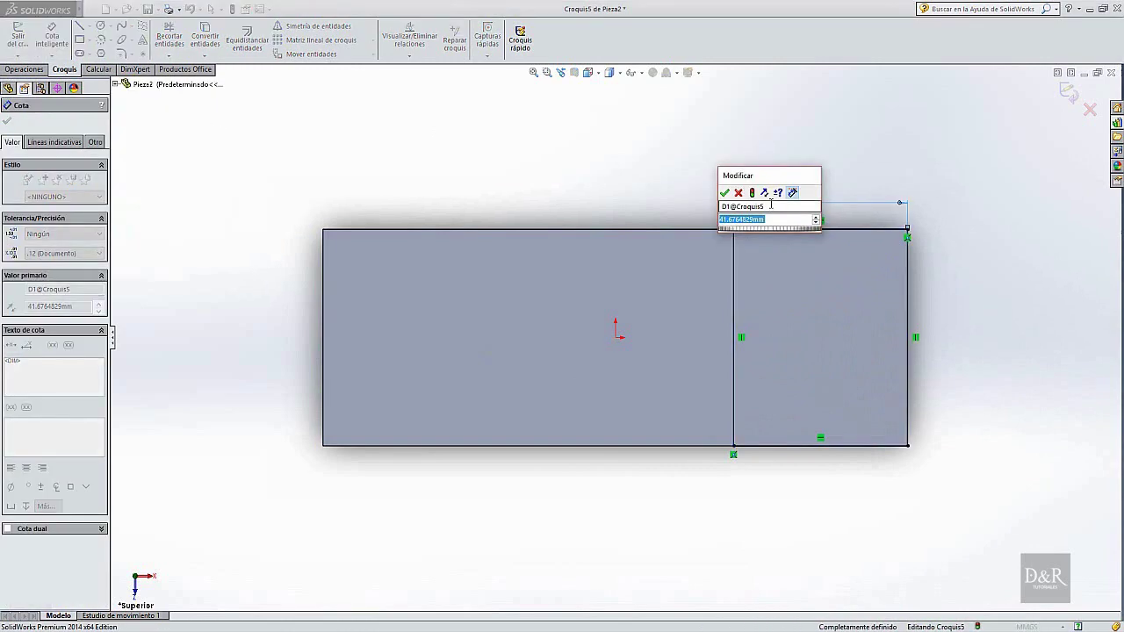
{"action": "type", "text": "50"}
{"action": "key", "text": "Return"}
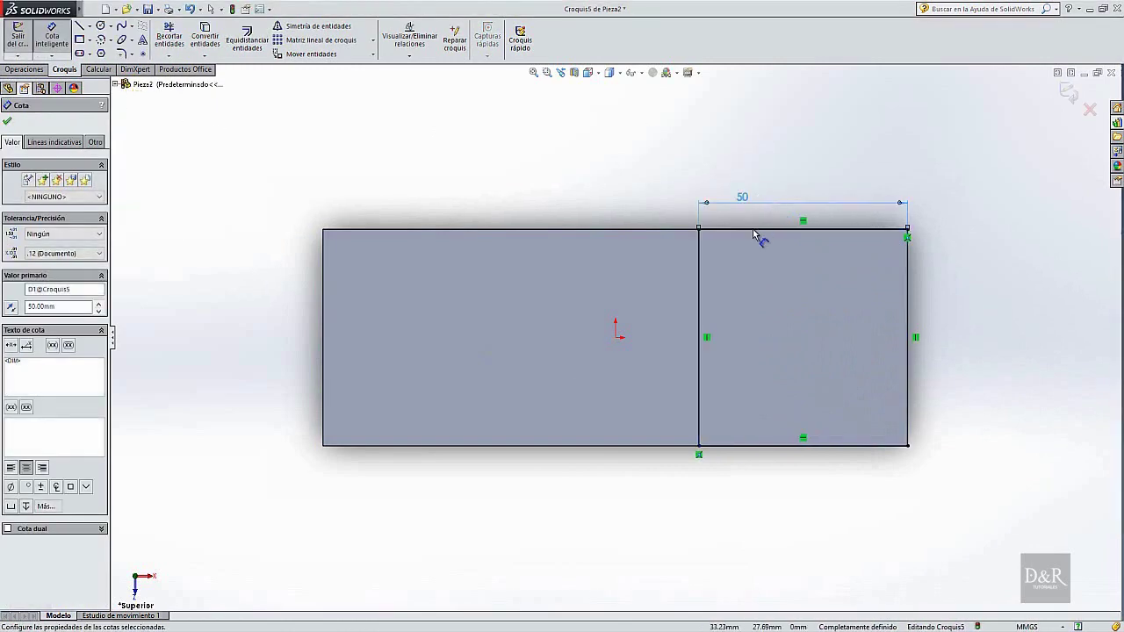
{"action": "left_click", "coordinate": [699, 291]}
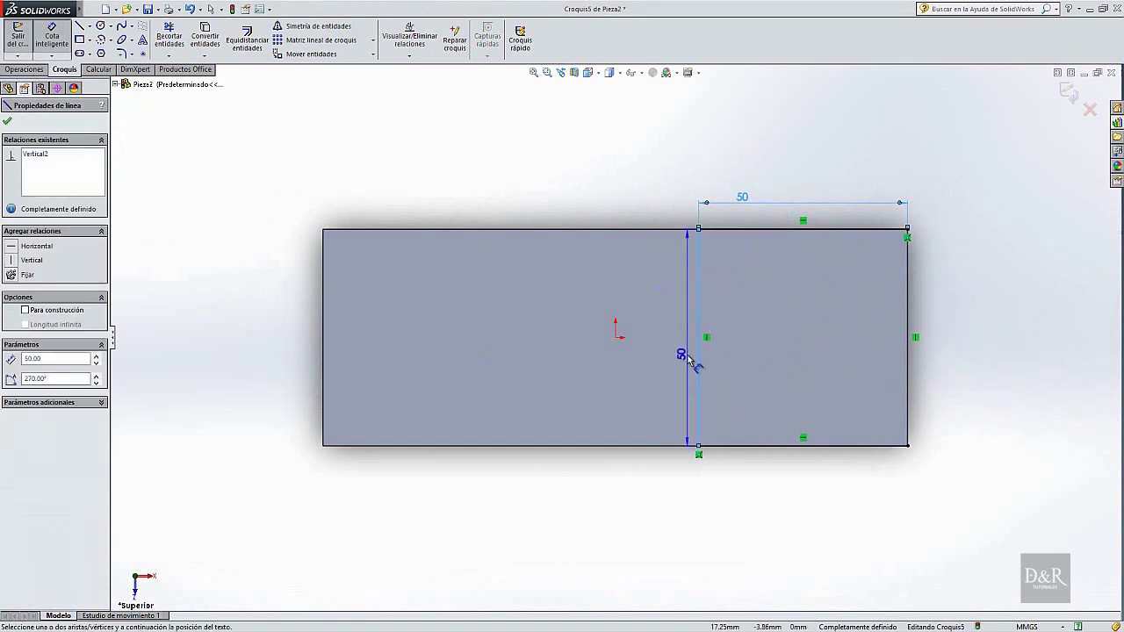
{"action": "key", "text": "Escape"}
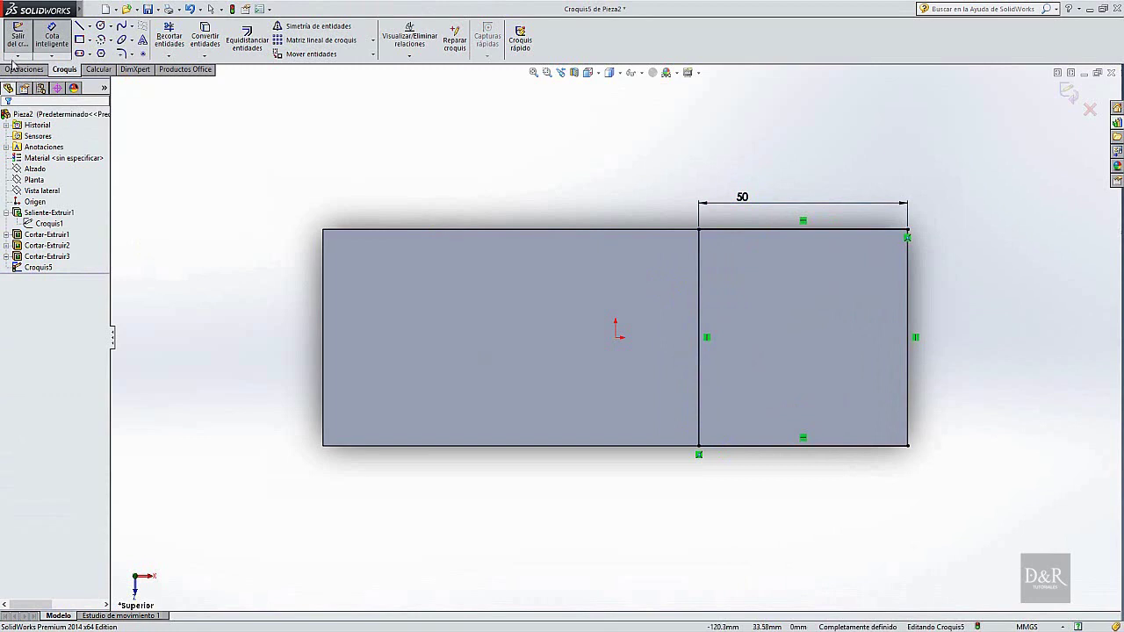
{"action": "left_click", "coordinate": [25, 69]}
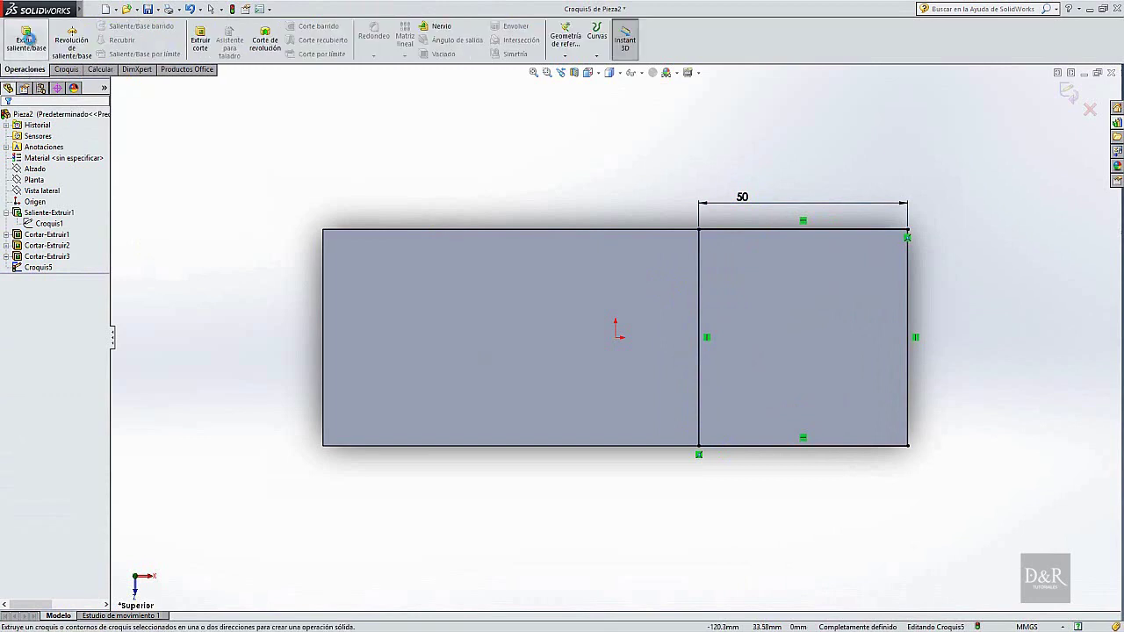
Extrude the 50 mm rectangle 70 mm upward as a boss, then view the part from the front
{"action": "left_click", "coordinate": [27, 46]}
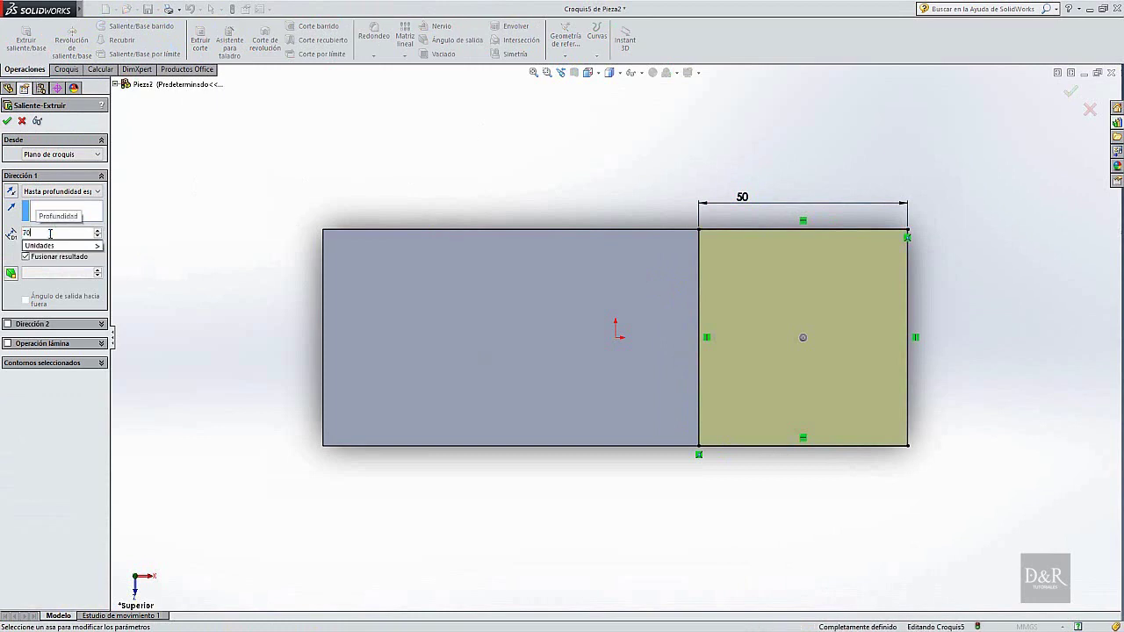
{"action": "type", "text": "70"}
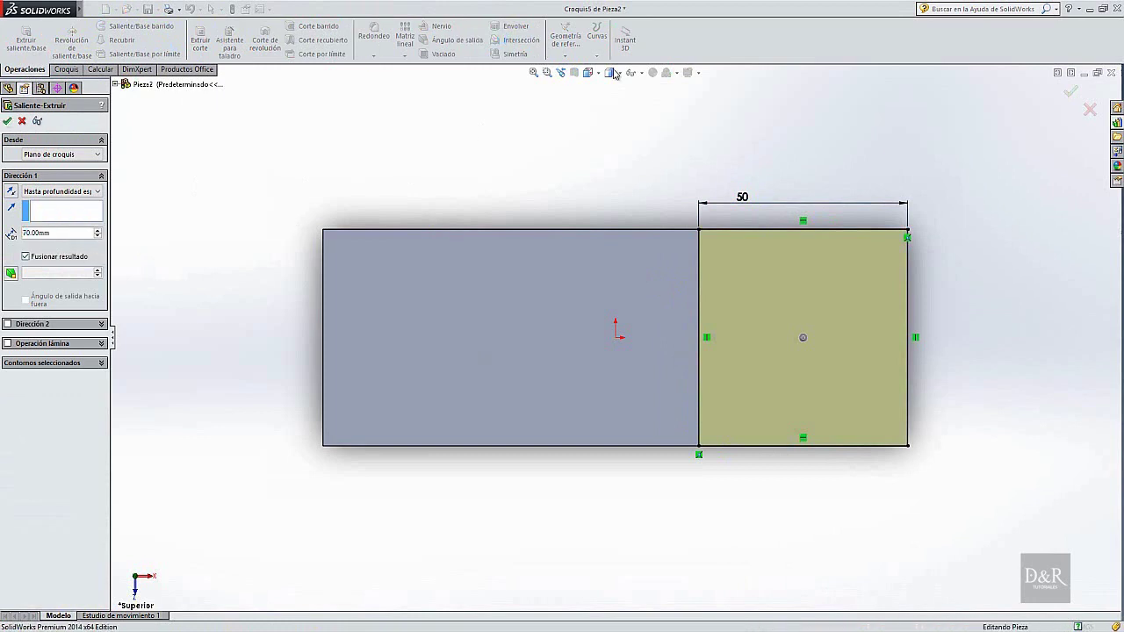
{"action": "left_click", "coordinate": [6, 120]}
{"action": "left_click", "coordinate": [610, 72]}
{"action": "left_click", "coordinate": [603, 125]}
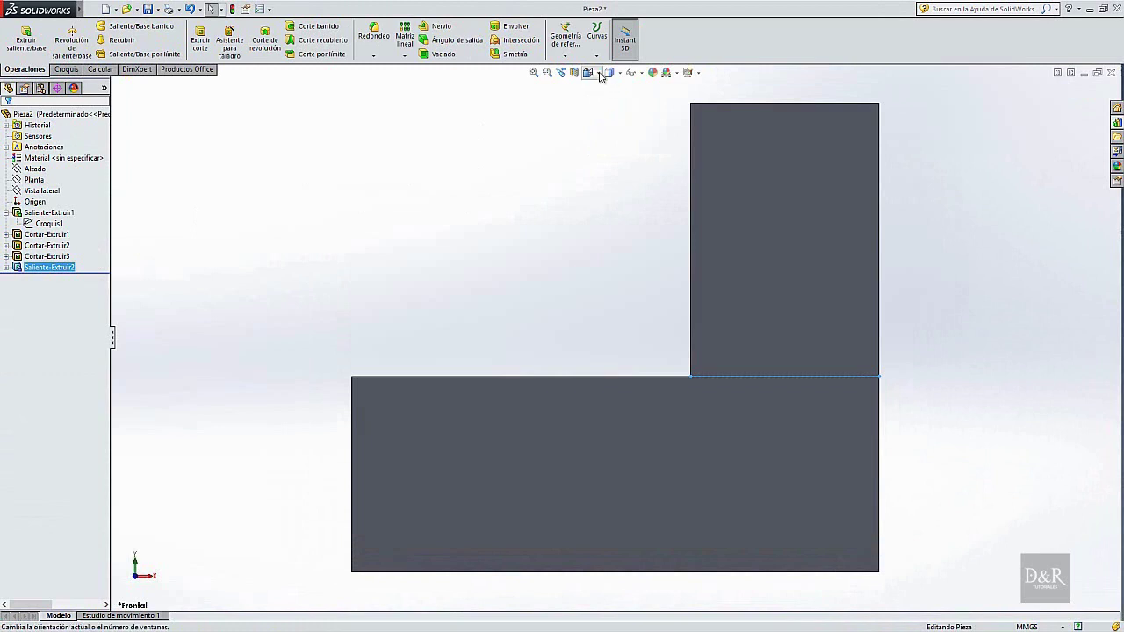
{"action": "left_click", "coordinate": [741, 161]}
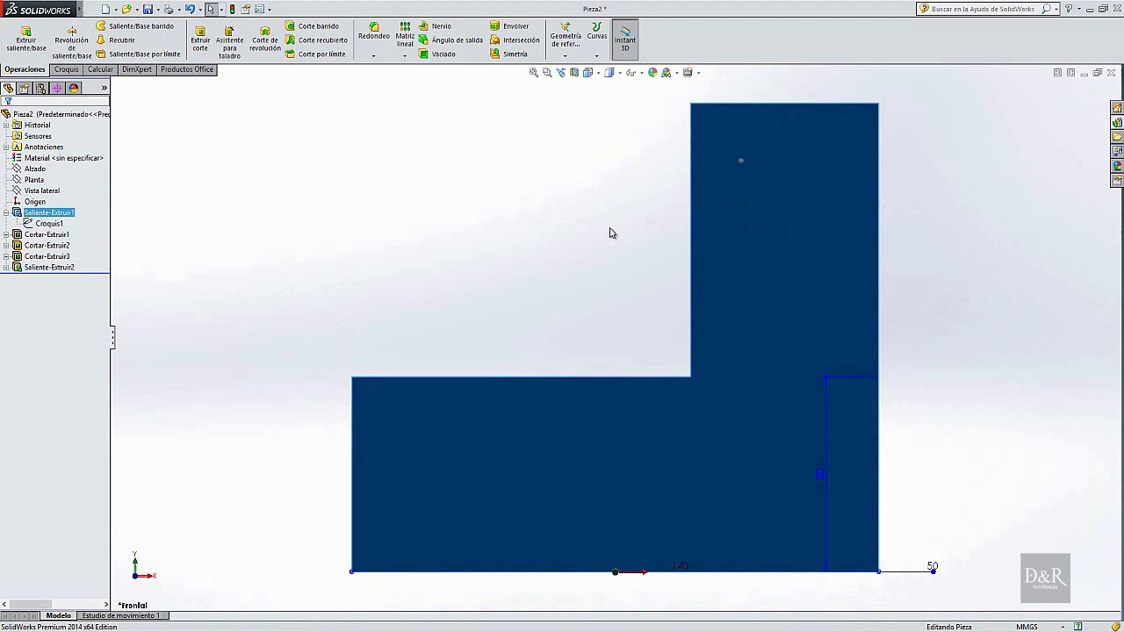
Start a sketch on the upright's front face with a construction line along its top edge
{"action": "key", "text": "space"}
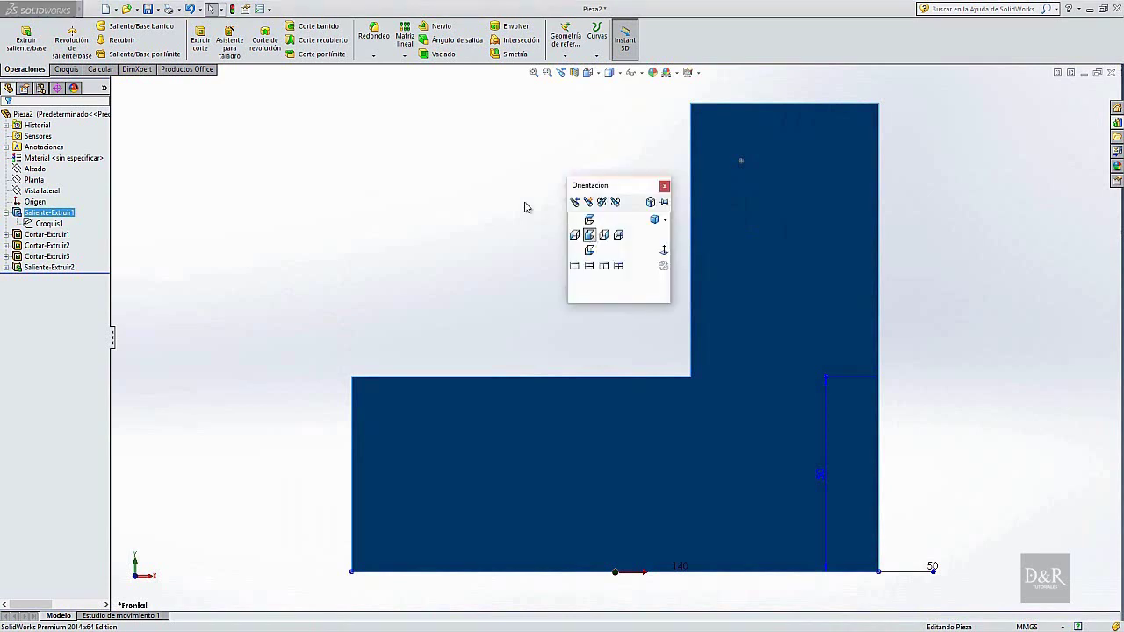
{"action": "left_click", "coordinate": [533, 198]}
{"action": "left_click", "coordinate": [775, 203]}
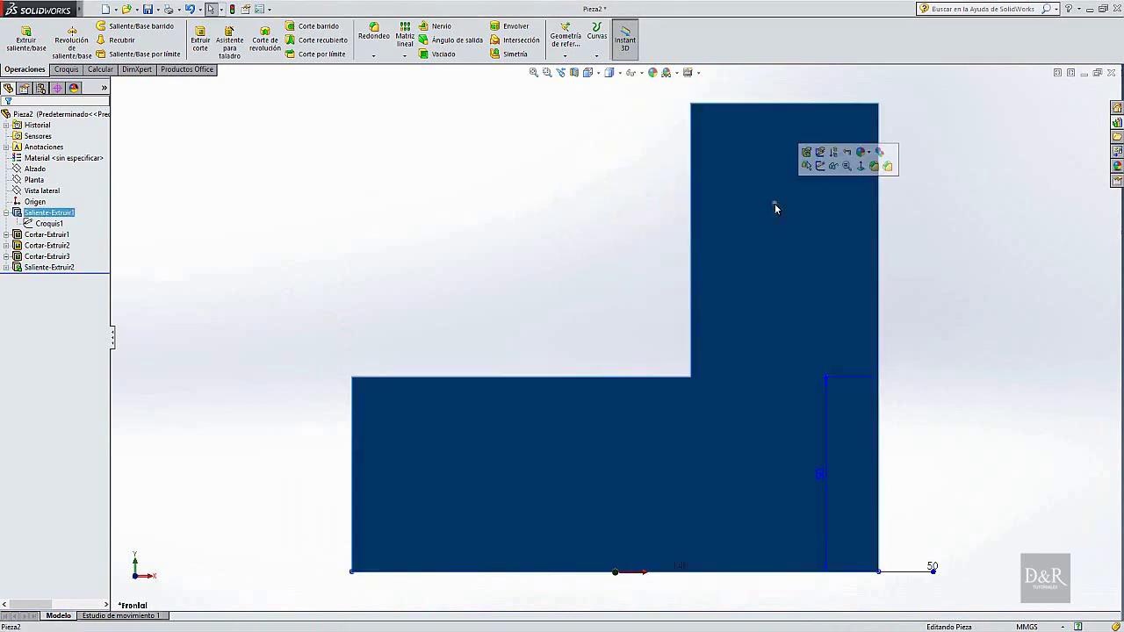
{"action": "left_click", "coordinate": [818, 165]}
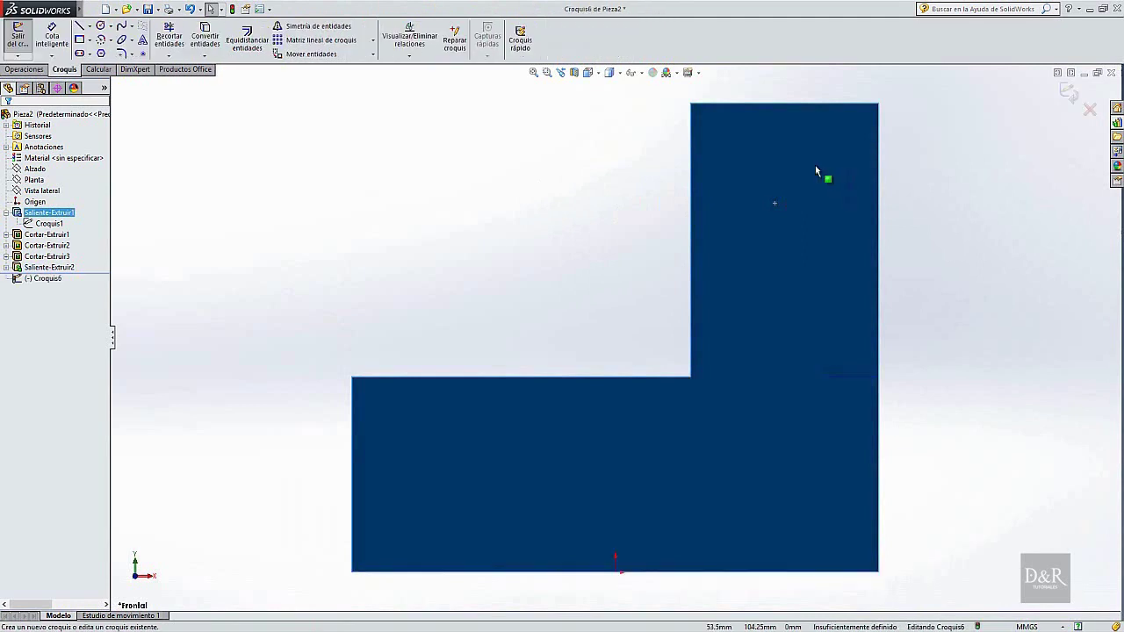
{"action": "left_click", "coordinate": [89, 25]}
{"action": "left_click", "coordinate": [110, 54]}
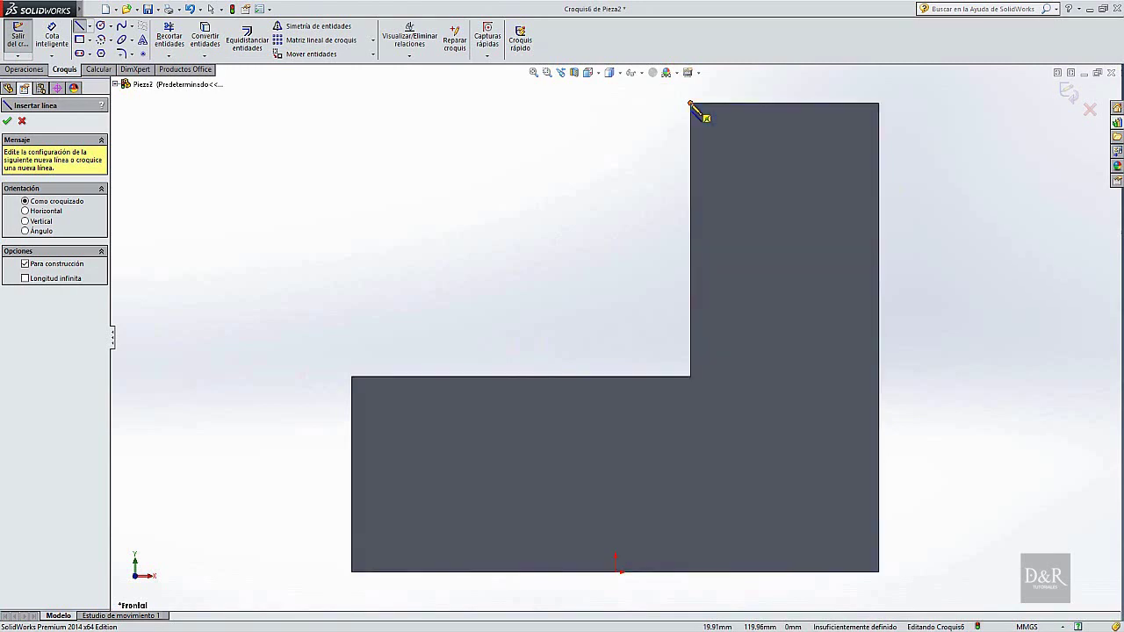
{"action": "left_click", "coordinate": [690, 102]}
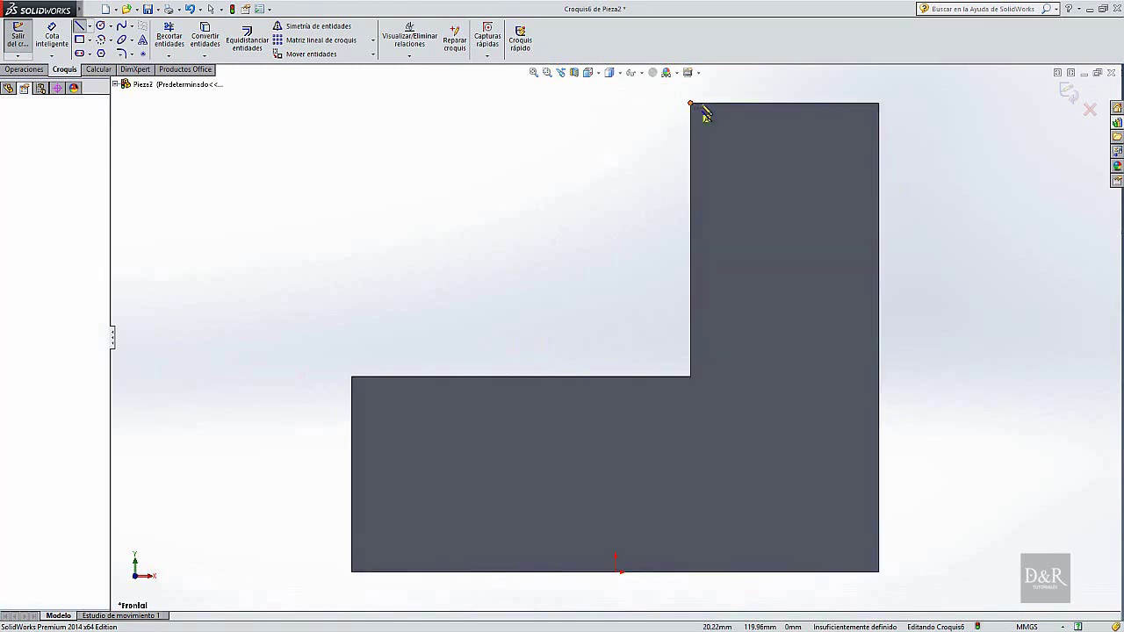
{"action": "left_click", "coordinate": [755, 103]}
Dimension the construction line to 15 mm
{"action": "left_click", "coordinate": [52, 39]}
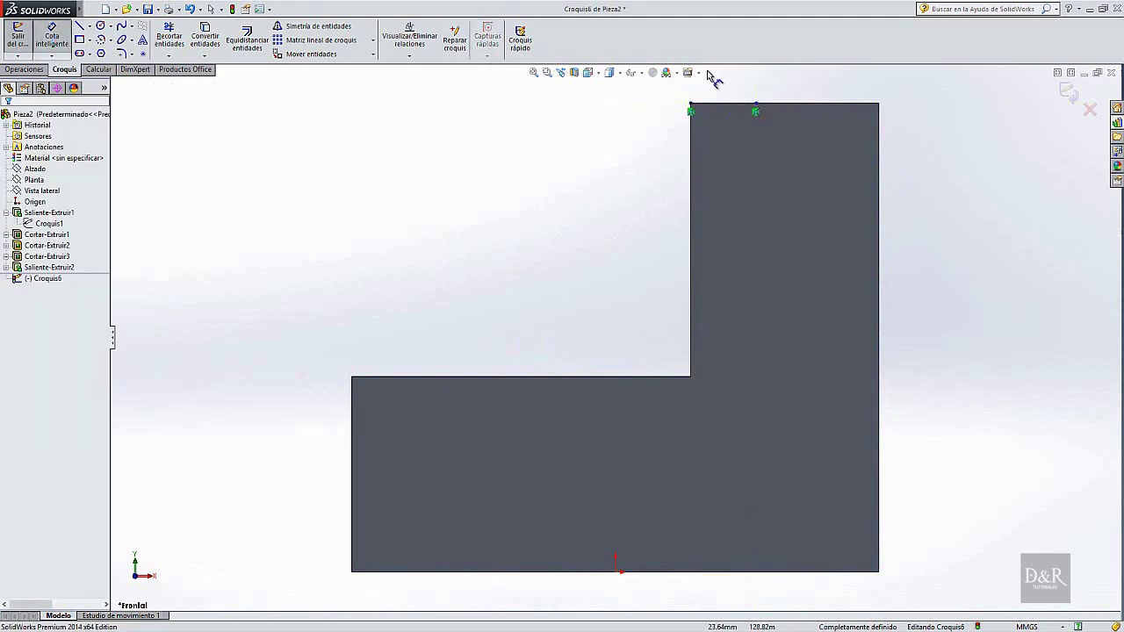
{"action": "left_click", "coordinate": [721, 105]}
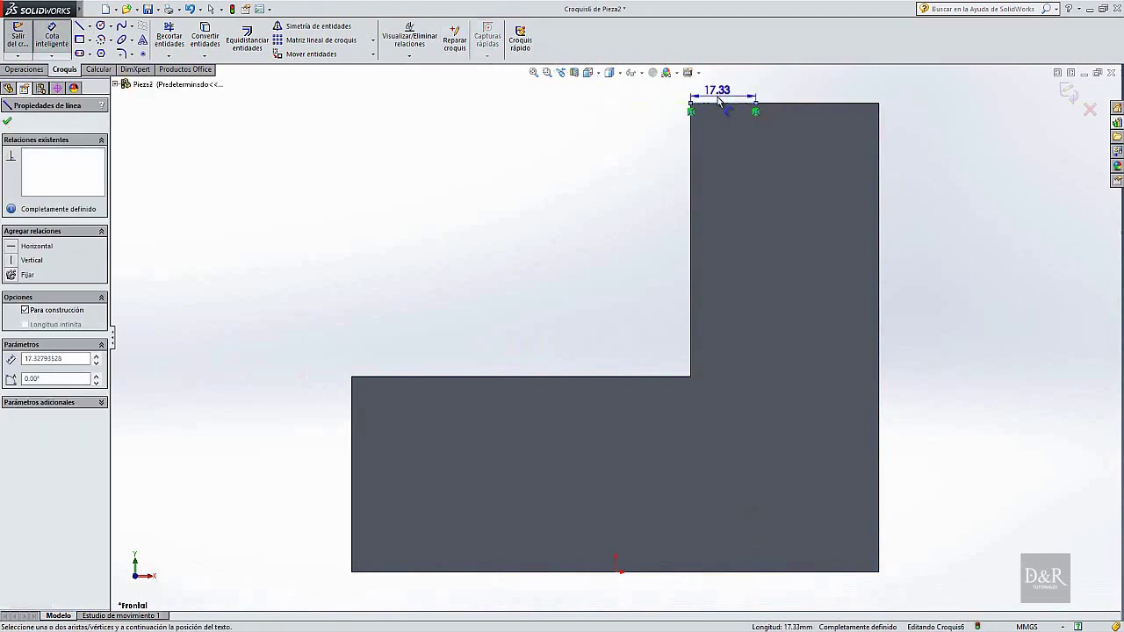
{"action": "left_click", "coordinate": [720, 101]}
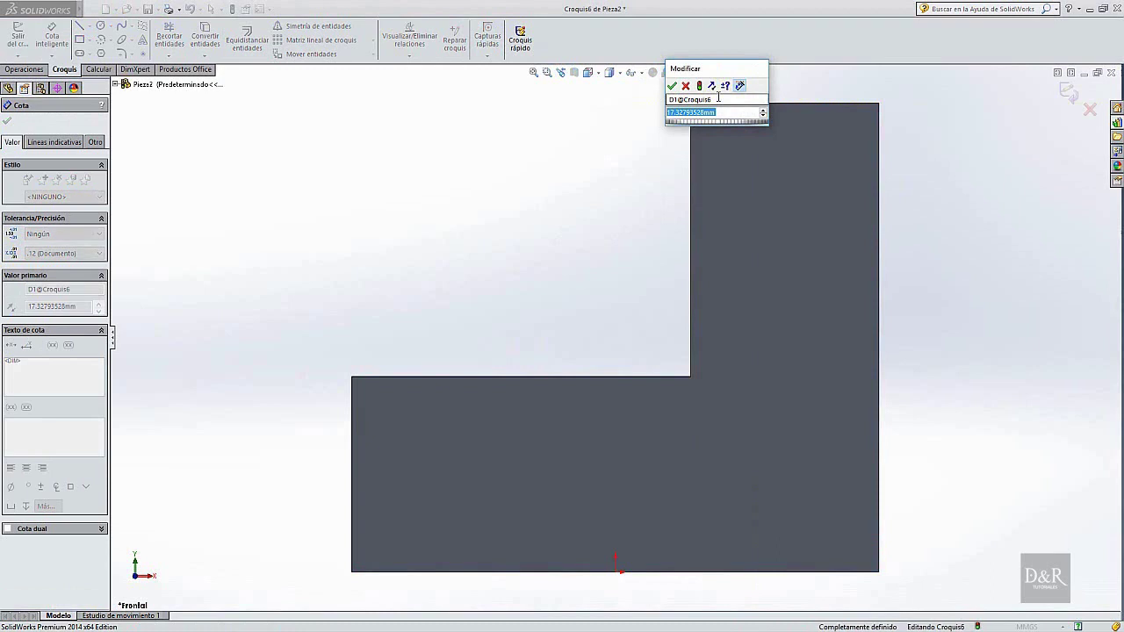
{"action": "type", "text": "15"}
{"action": "left_click", "coordinate": [672, 85]}
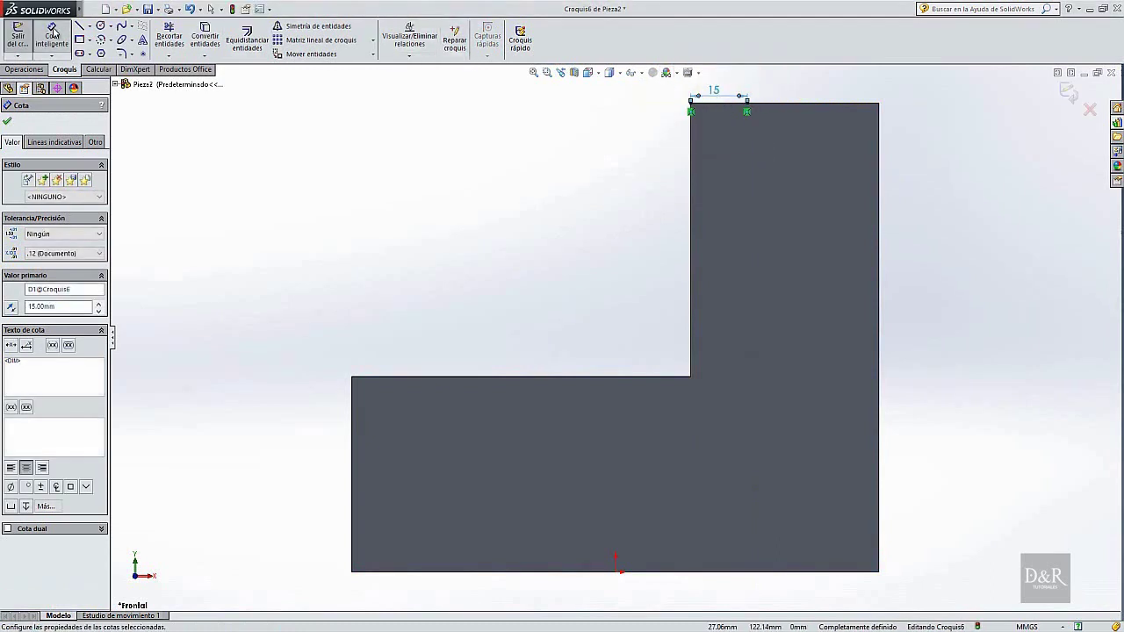
{"action": "left_click", "coordinate": [80, 28]}
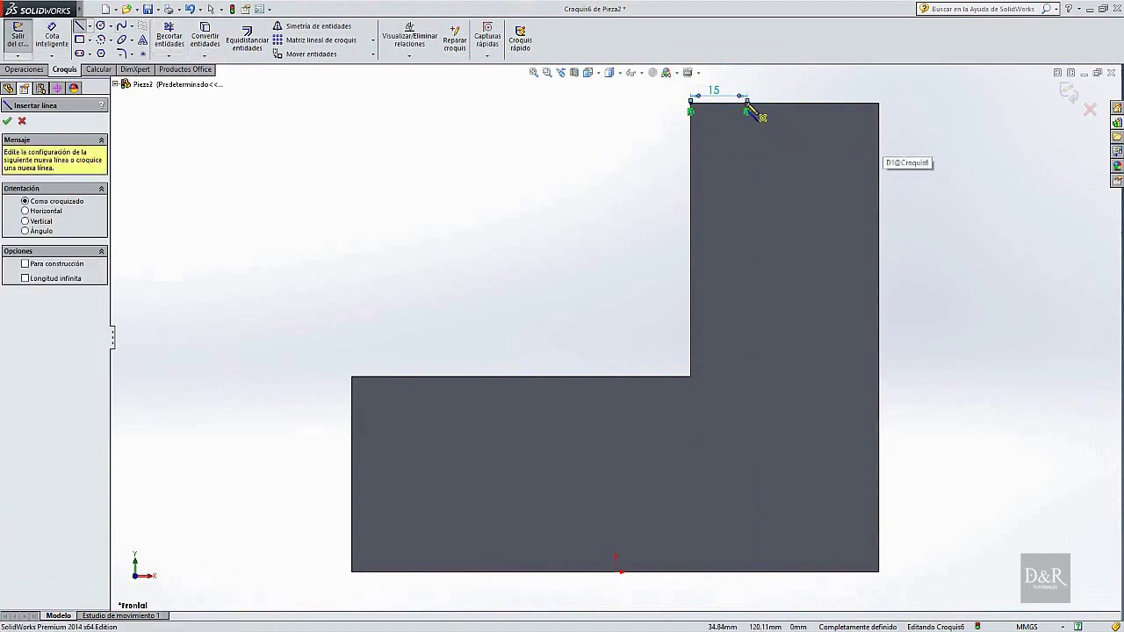
Draw a diagonal from the 15 mm point to the right edge, then up the edge and back along the top
{"action": "left_click", "coordinate": [746, 111]}
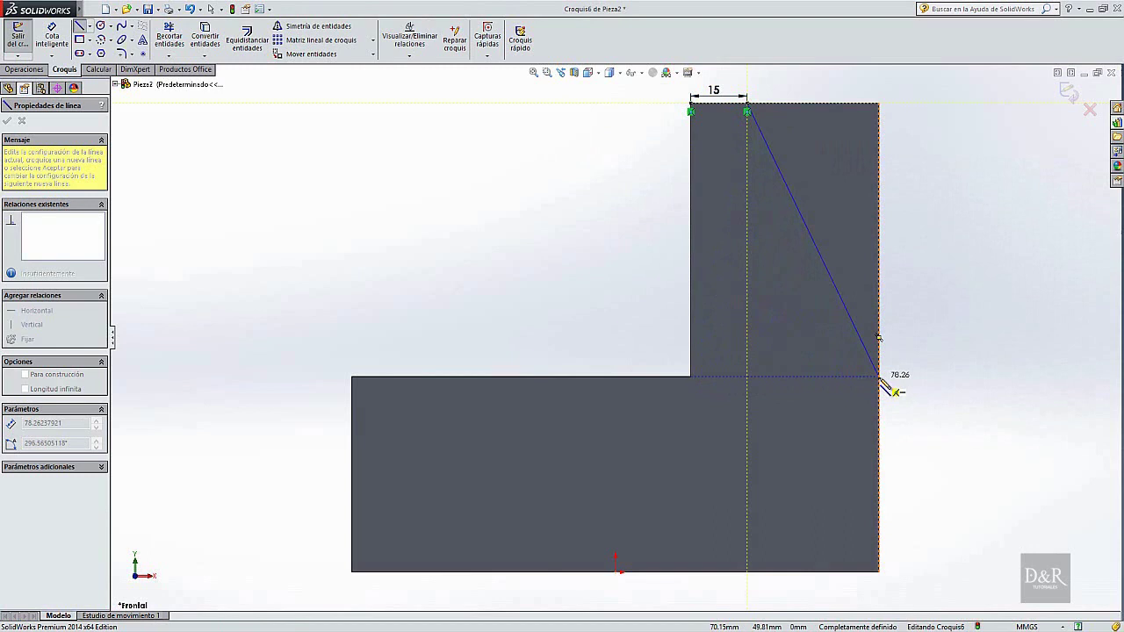
{"action": "left_click", "coordinate": [878, 376]}
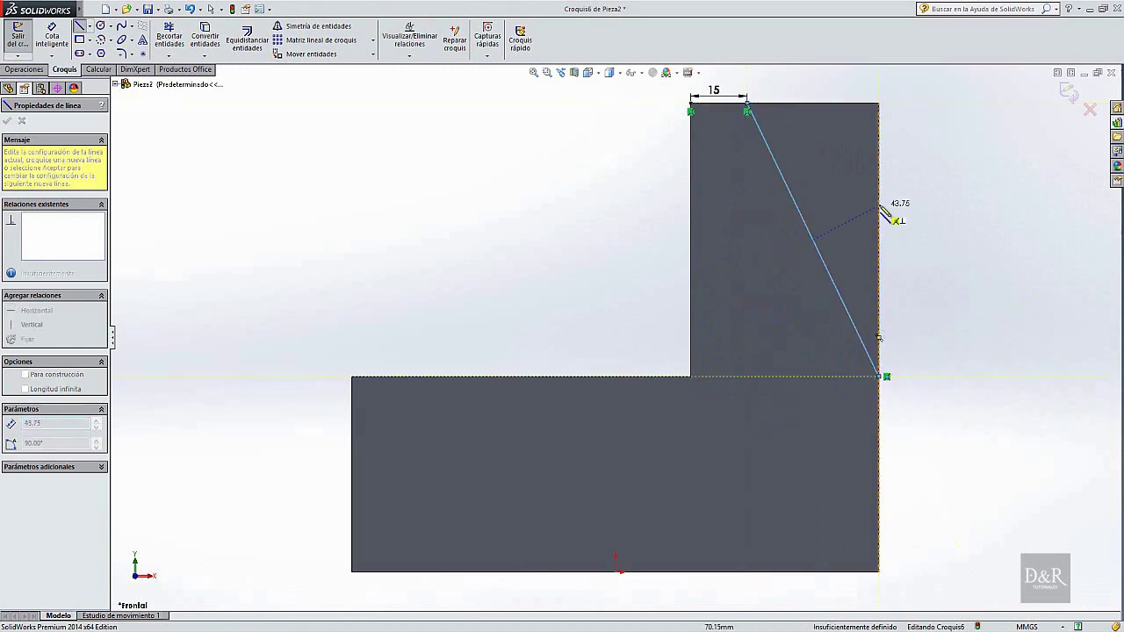
{"action": "left_click", "coordinate": [879, 103]}
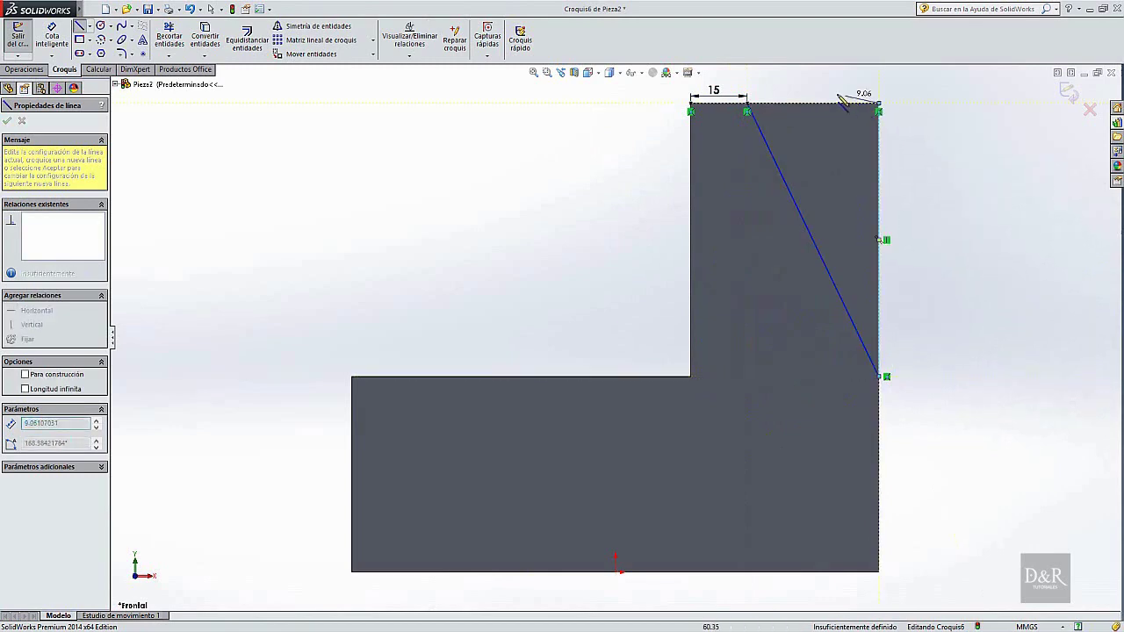
{"action": "left_click", "coordinate": [747, 102]}
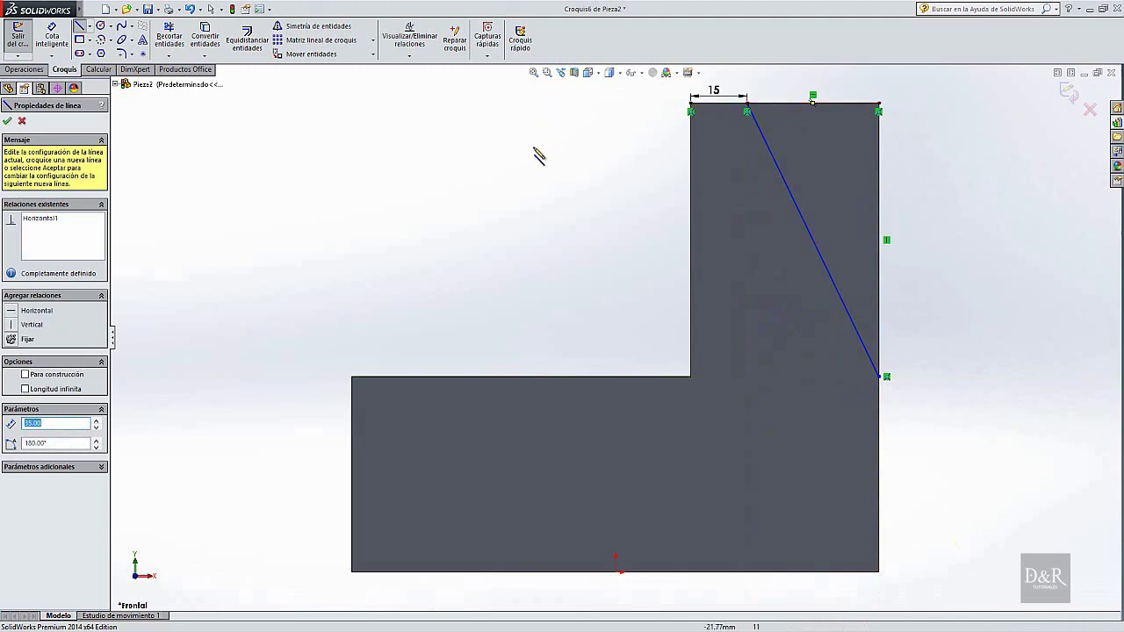
{"action": "key", "text": "Escape"}
Extrude-cut the triangle sketch 50 mm deep, checking it from the top view
{"action": "left_click", "coordinate": [48, 71]}
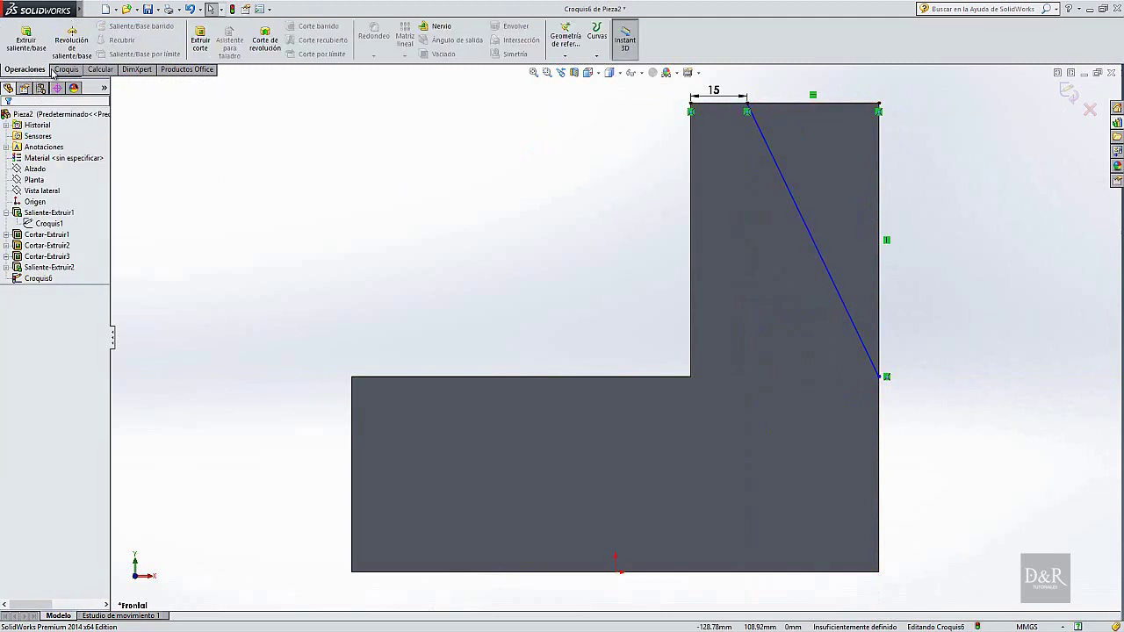
{"action": "left_click", "coordinate": [200, 39]}
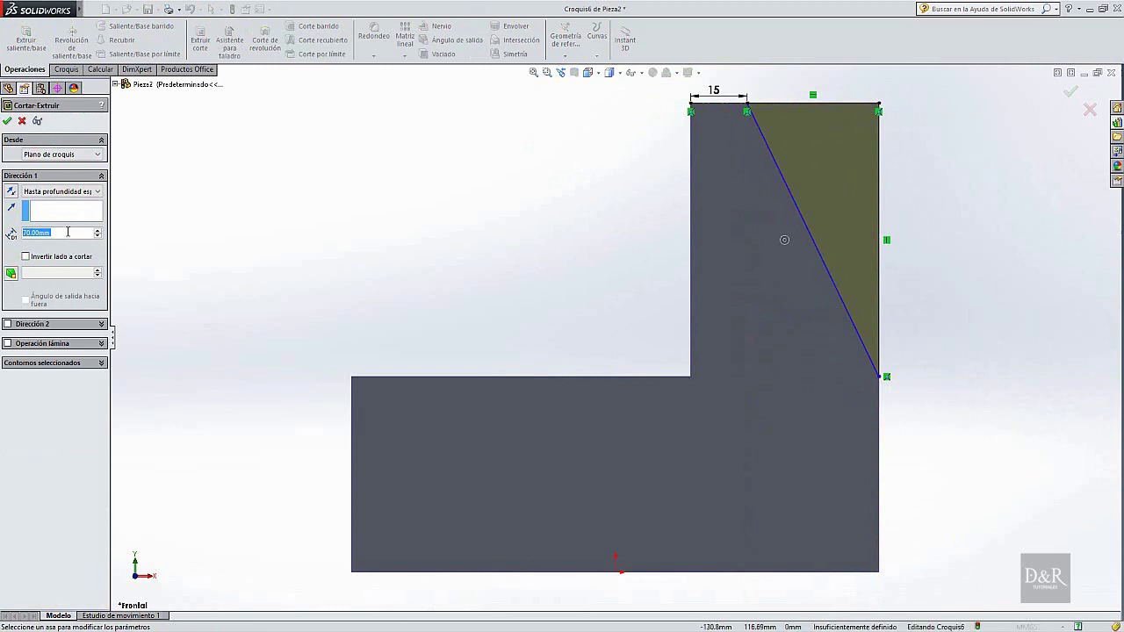
{"action": "left_click", "coordinate": [588, 72]}
{"action": "left_click", "coordinate": [603, 103]}
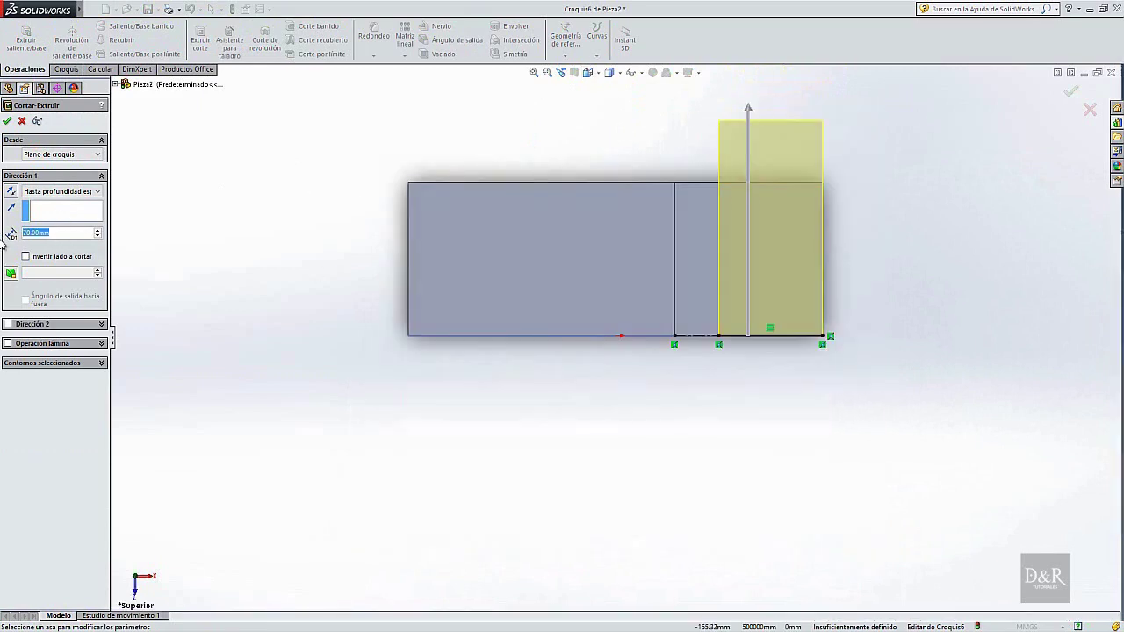
{"action": "type", "text": "50"}
{"action": "key", "text": "Return"}
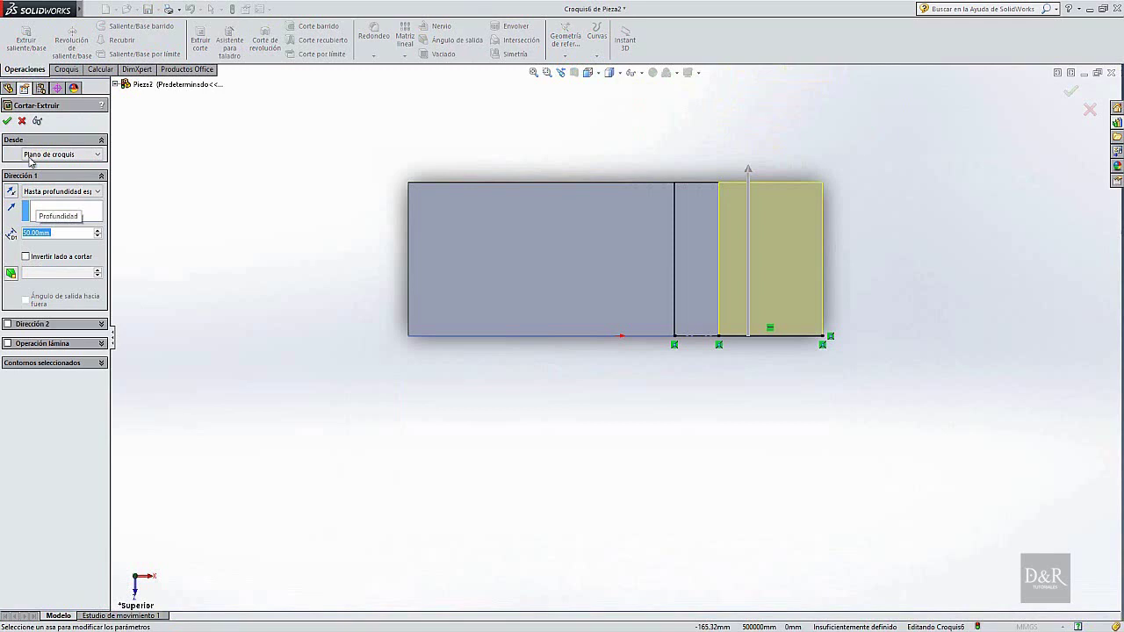
{"action": "left_click", "coordinate": [7, 120]}
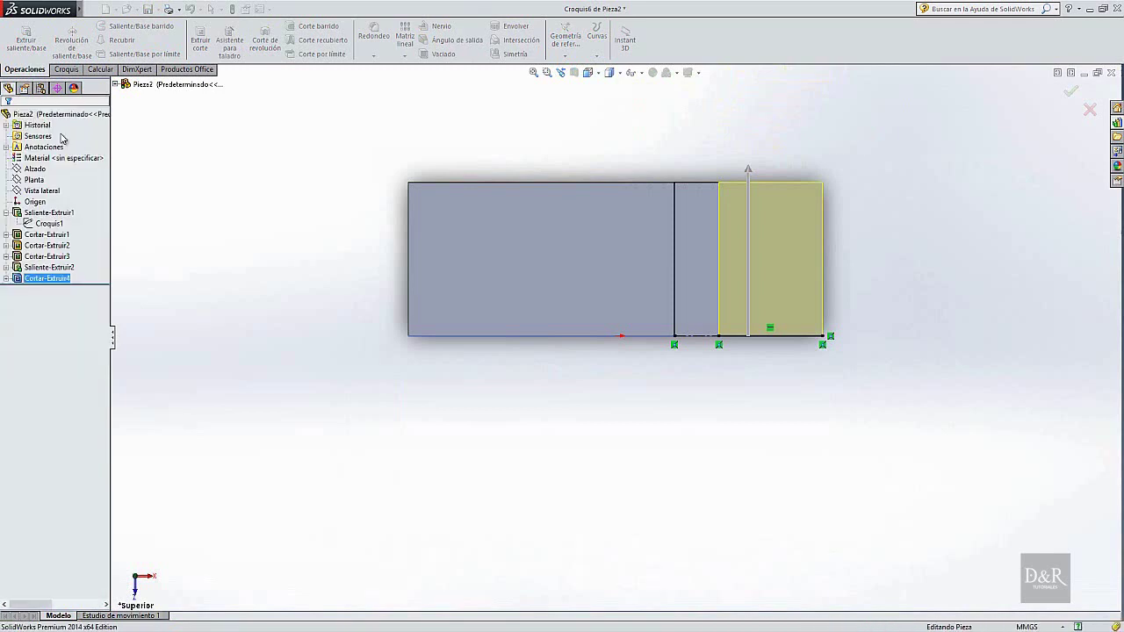
Turn to the left view and start Croquis7 on the upright's side face
{"action": "left_click", "coordinate": [588, 73]}
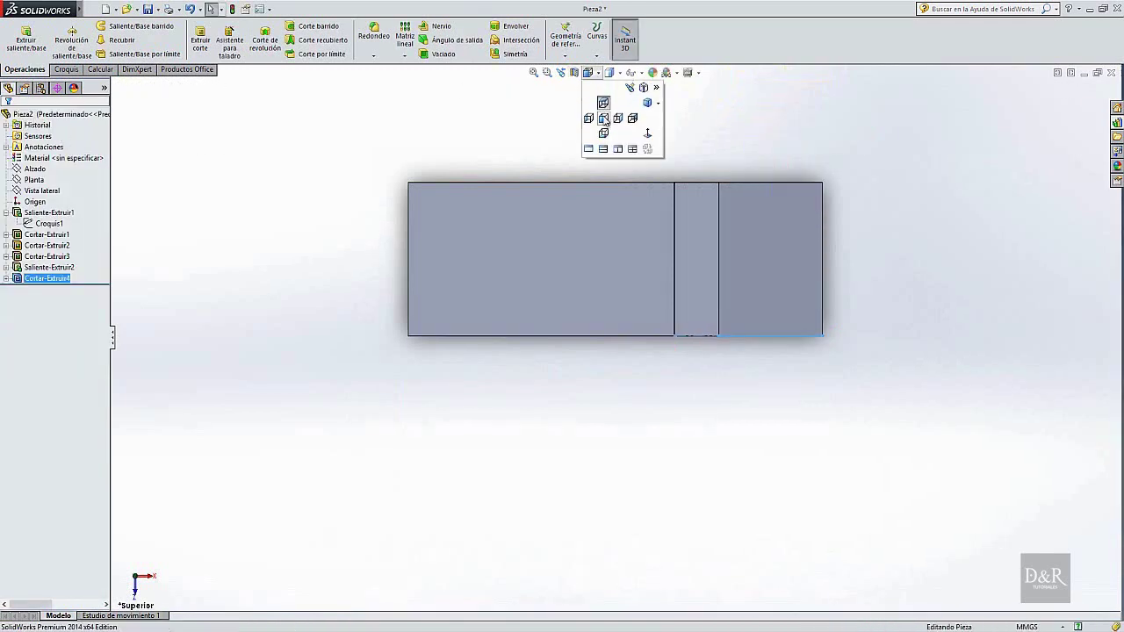
{"action": "left_click", "coordinate": [604, 118]}
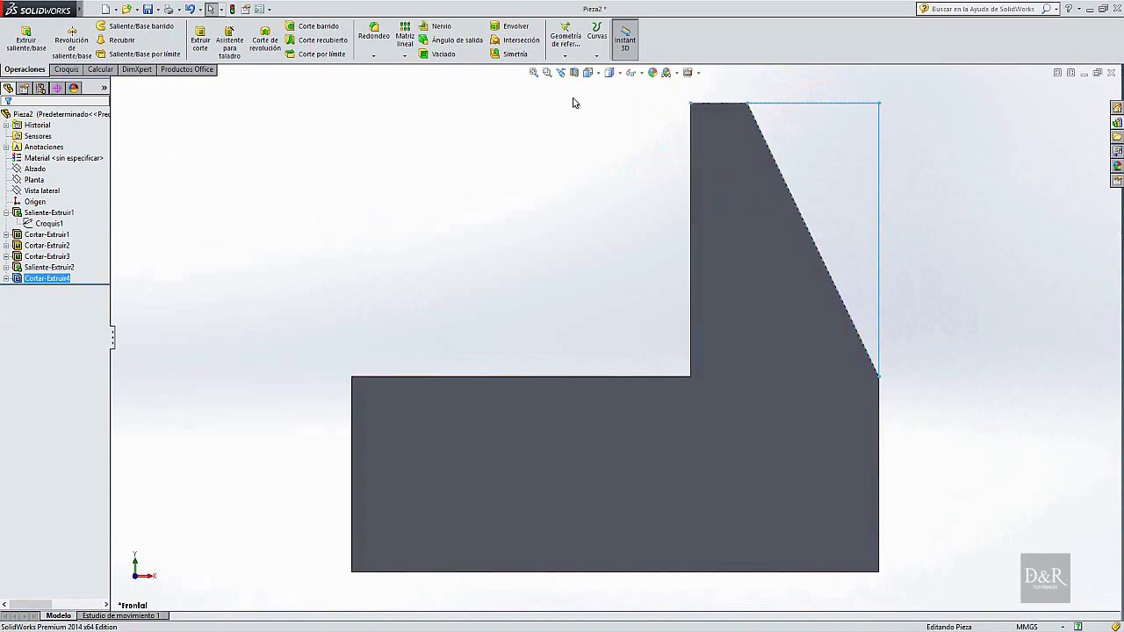
{"action": "left_click", "coordinate": [575, 168]}
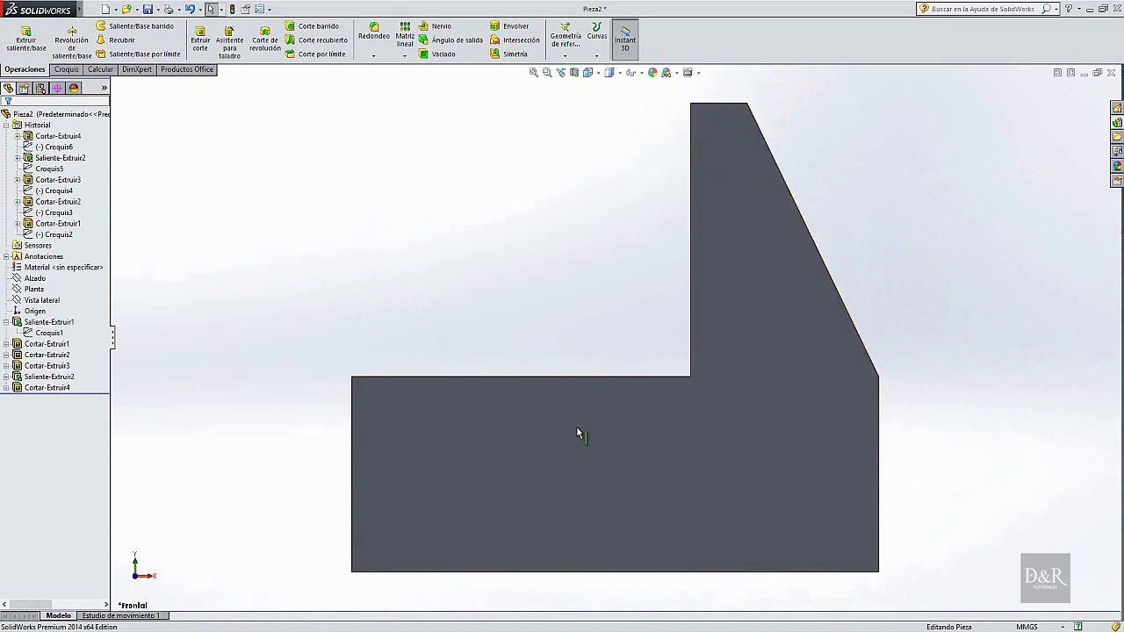
{"action": "left_click", "coordinate": [603, 77]}
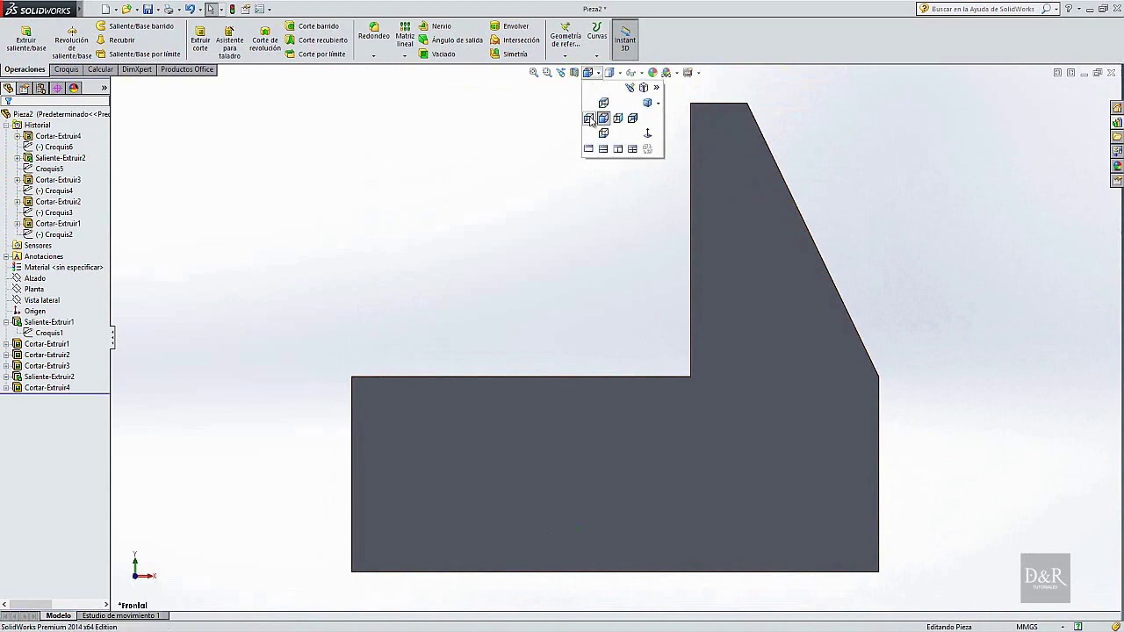
{"action": "left_click", "coordinate": [590, 115]}
{"action": "left_click", "coordinate": [655, 181]}
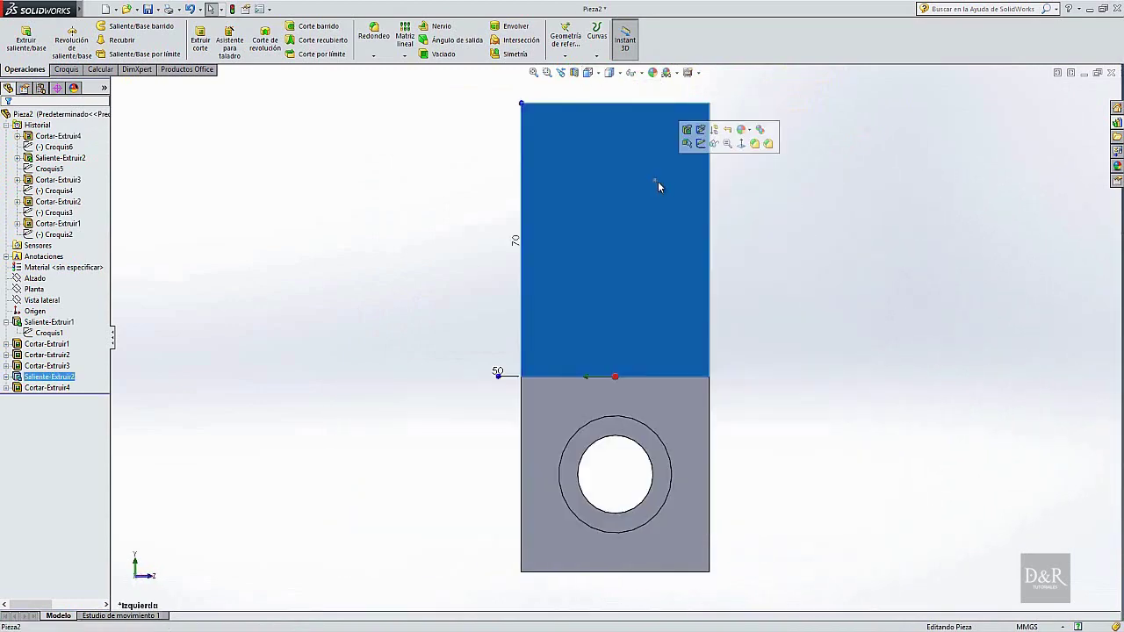
{"action": "left_click", "coordinate": [700, 146]}
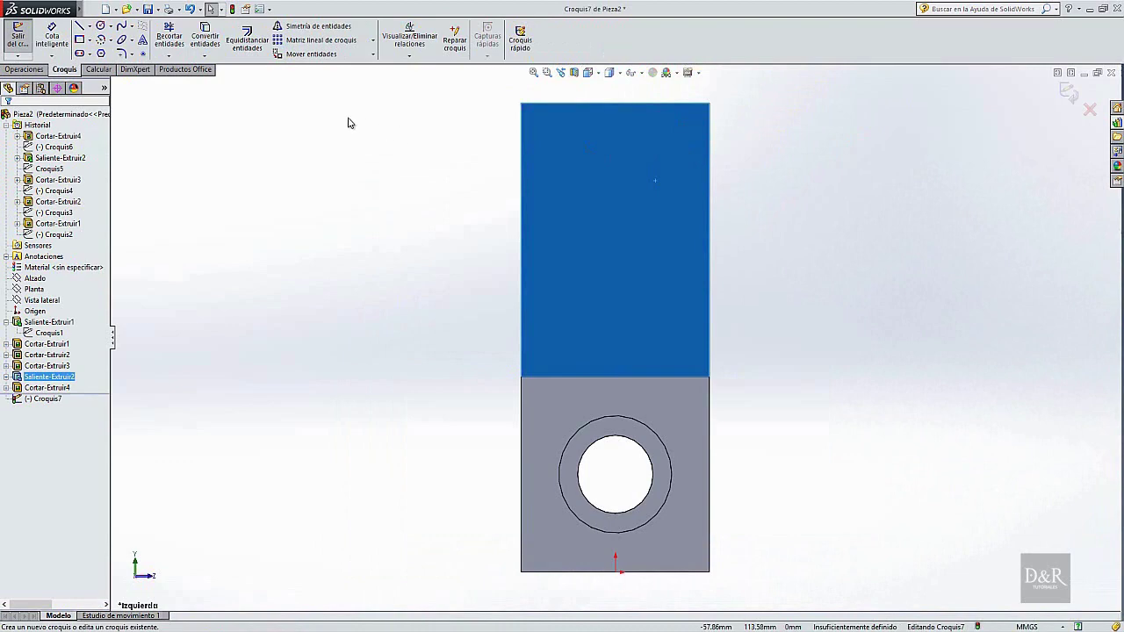
Draw a construction line along the top edge of the upright's face
{"action": "left_click", "coordinate": [91, 27]}
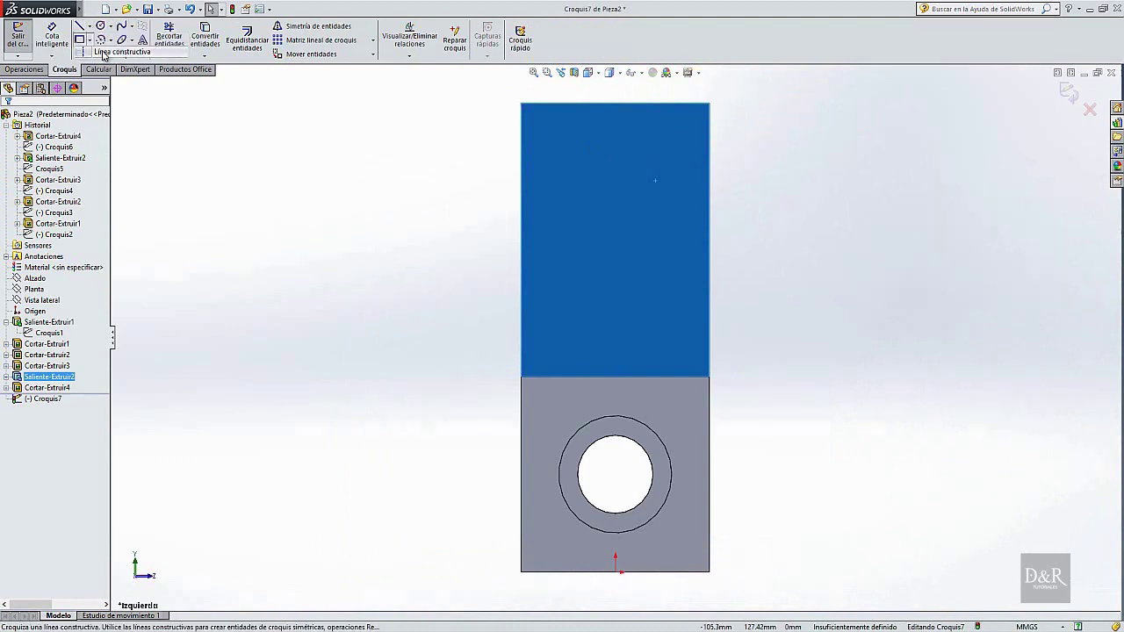
{"action": "left_click", "coordinate": [100, 51]}
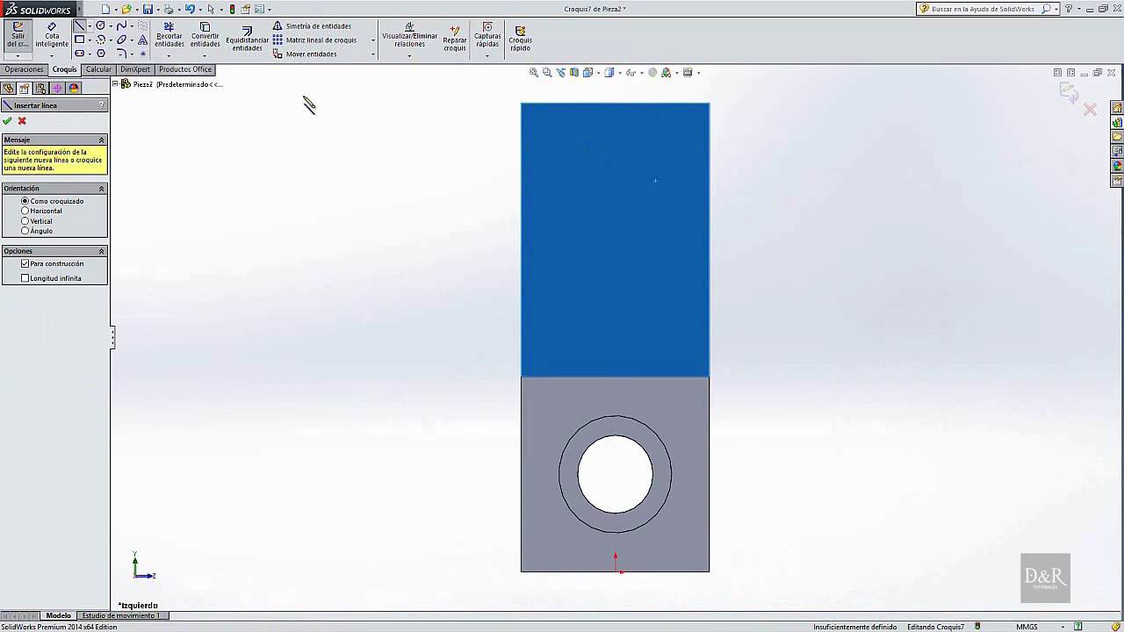
{"action": "left_click", "coordinate": [583, 103]}
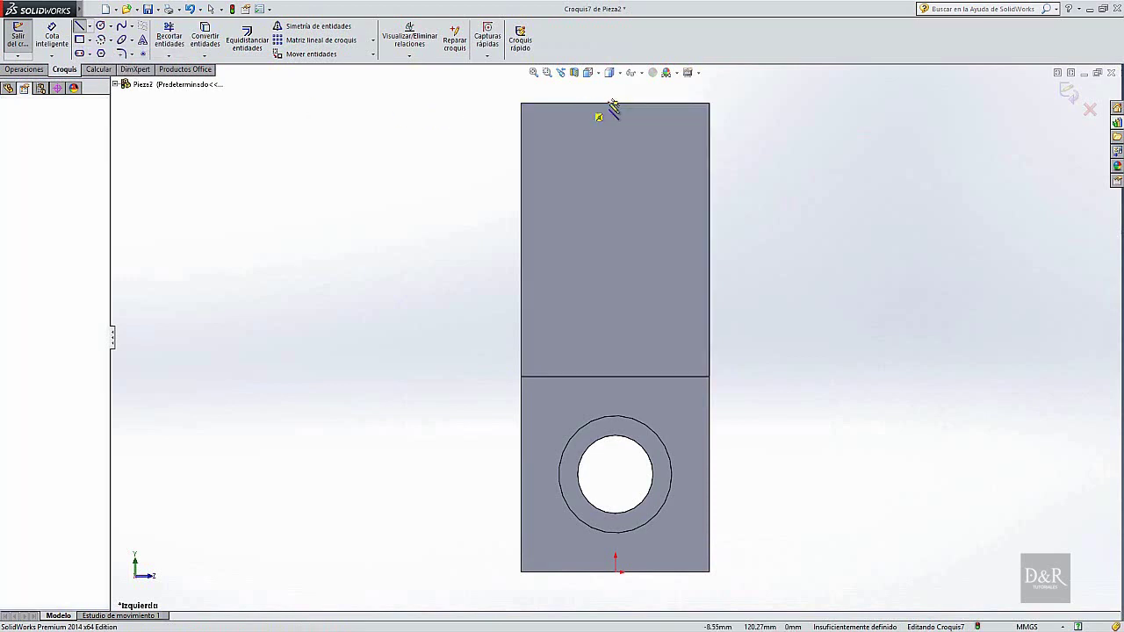
{"action": "left_click", "coordinate": [645, 103]}
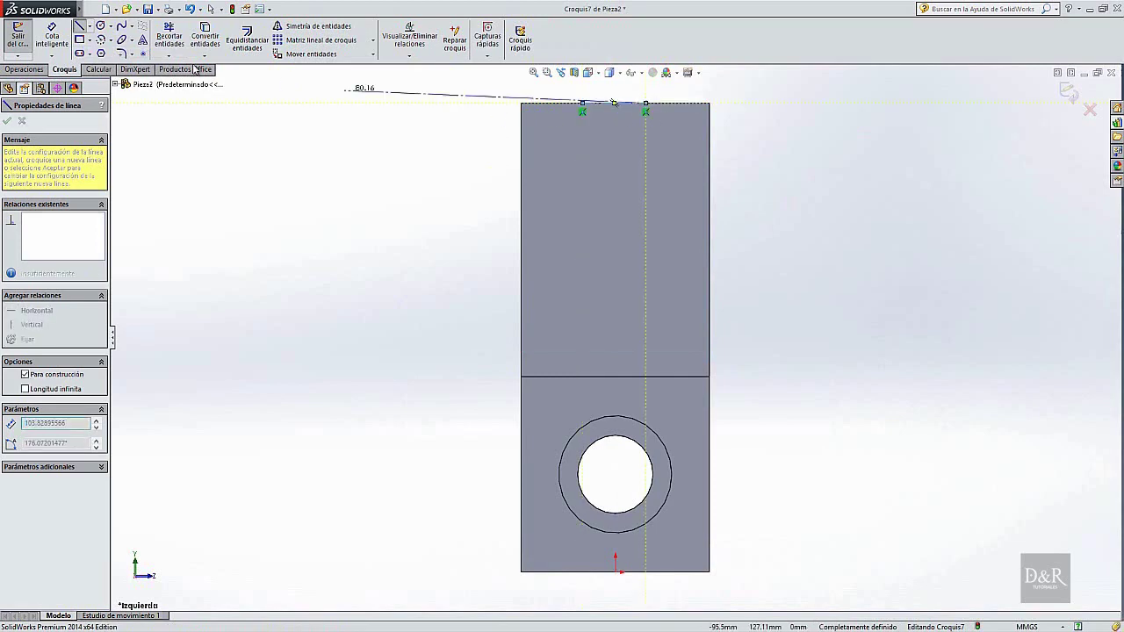
Dimension the construction line's length to 25 mm
{"action": "left_click", "coordinate": [610, 106]}
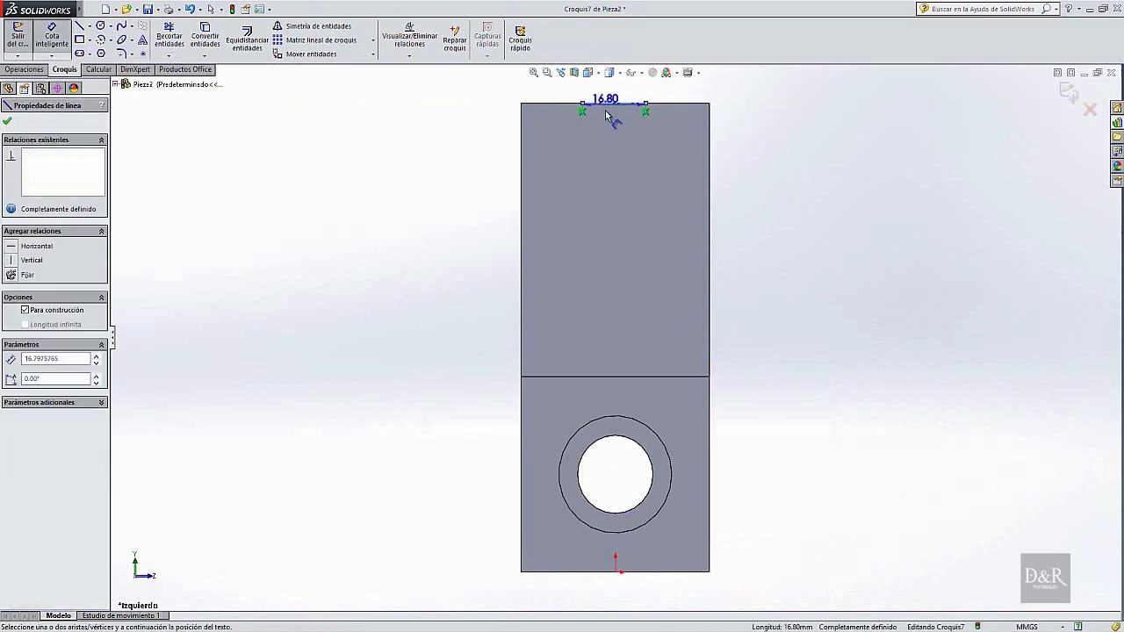
{"action": "left_click", "coordinate": [619, 123]}
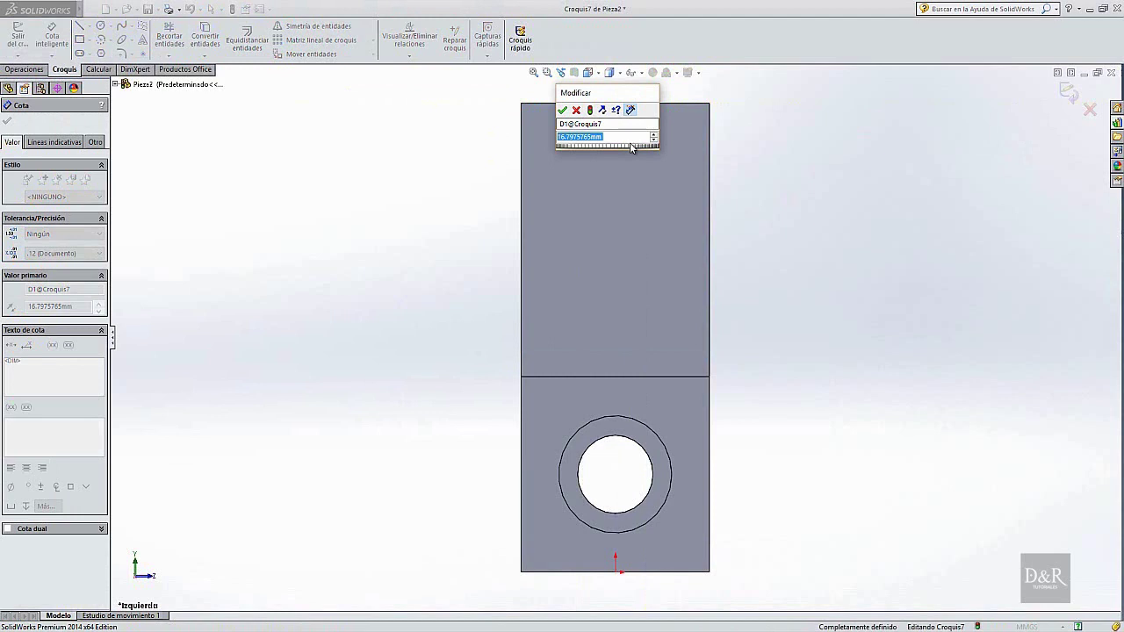
{"action": "type", "text": "25"}
{"action": "key", "text": "Return"}
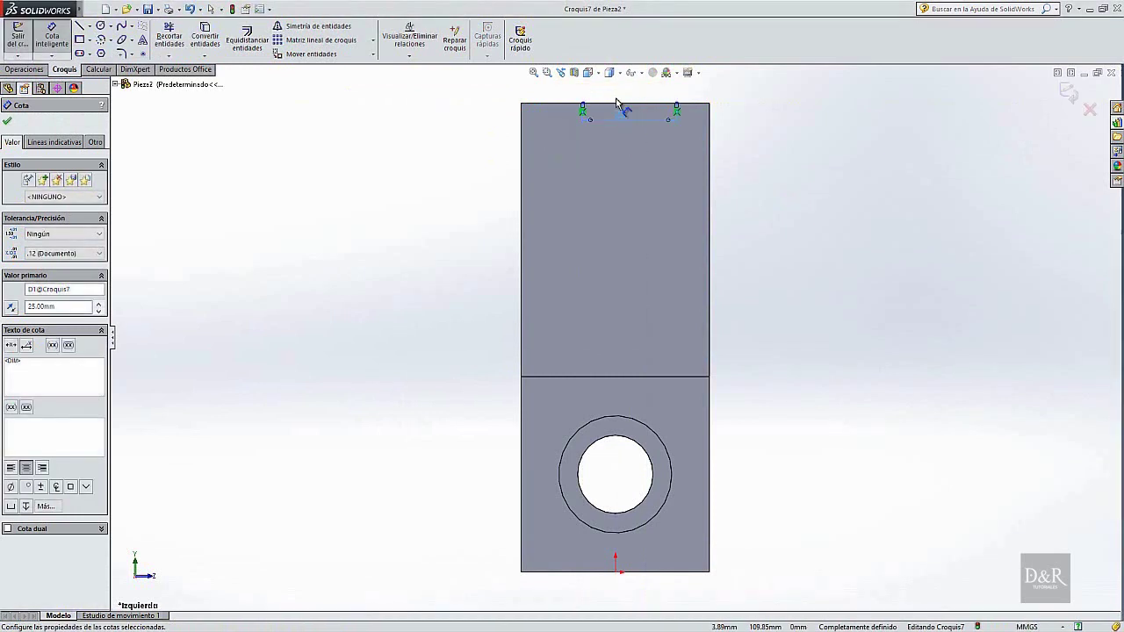
{"action": "key", "text": "Escape"}
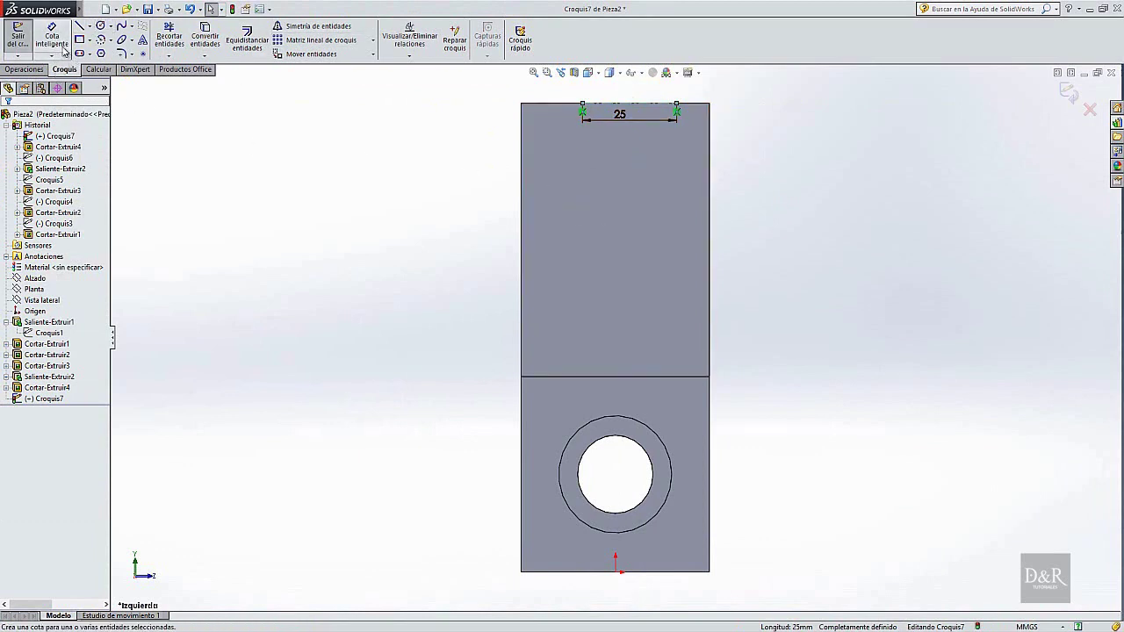
Dimension the line's left end 12.50 mm from the top-left corner, then add a right-side offset dimension
{"action": "left_click", "coordinate": [63, 51]}
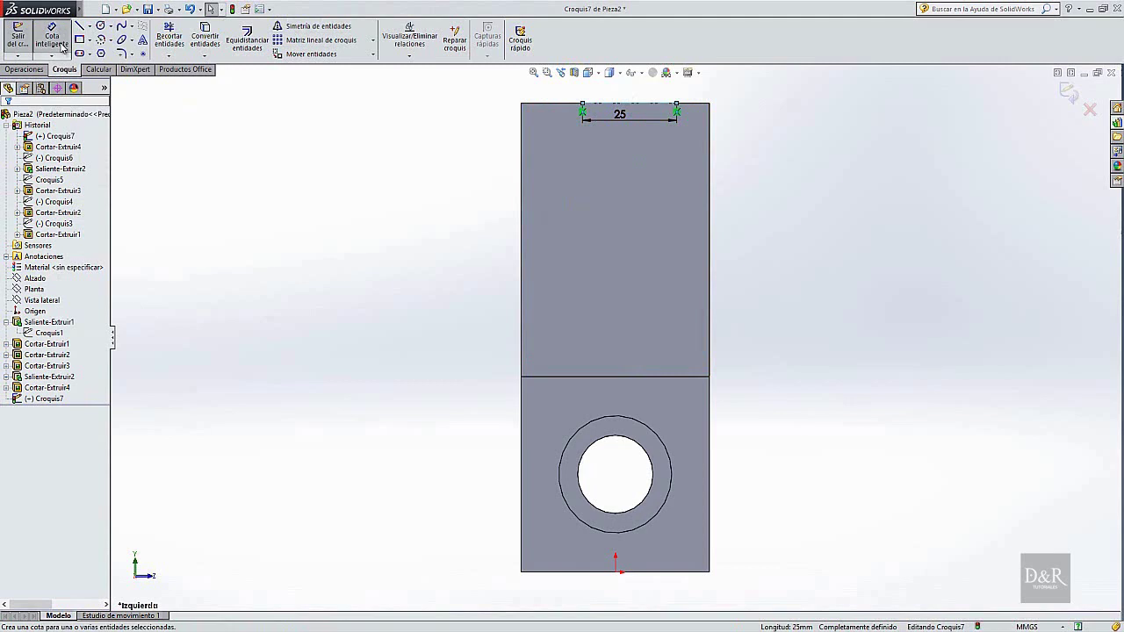
{"action": "left_click", "coordinate": [582, 105]}
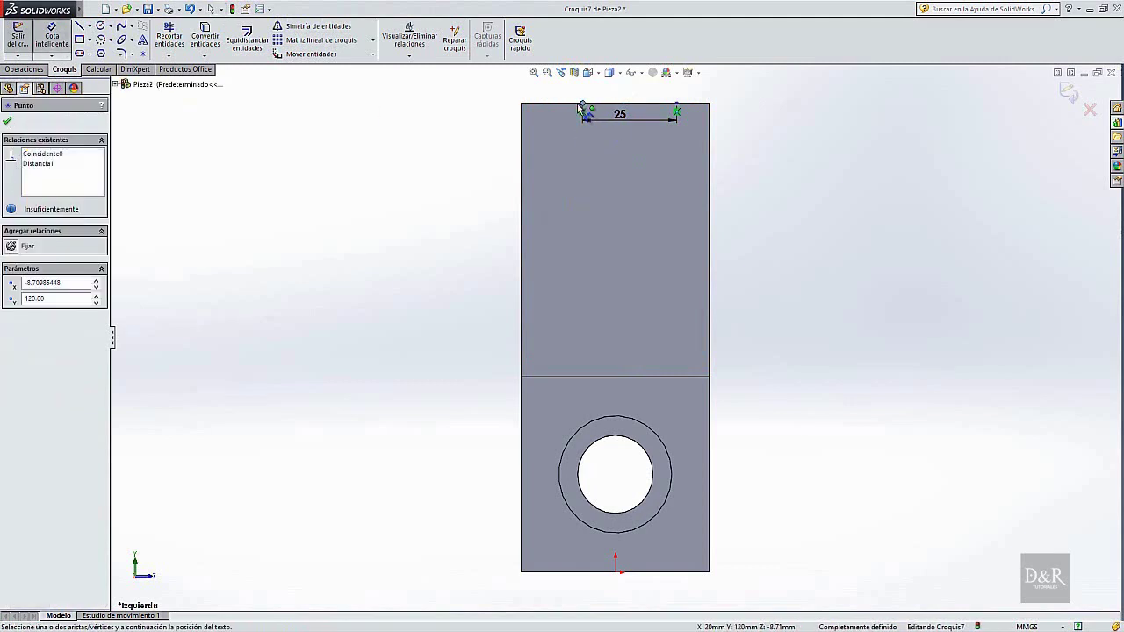
{"action": "left_click", "coordinate": [522, 104]}
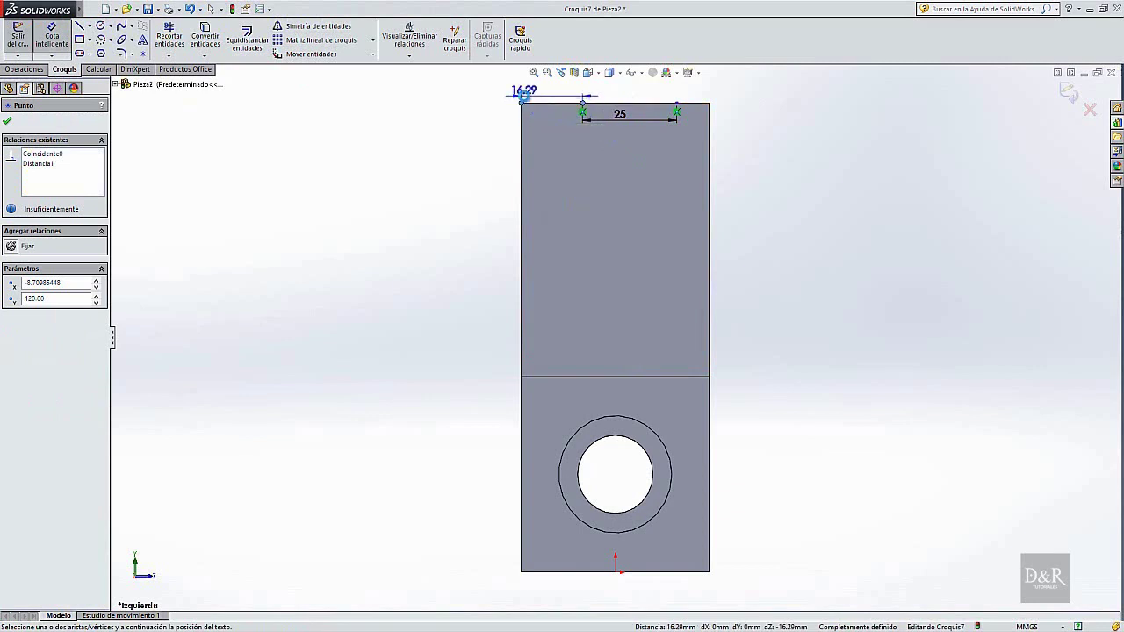
{"action": "left_click", "coordinate": [524, 94]}
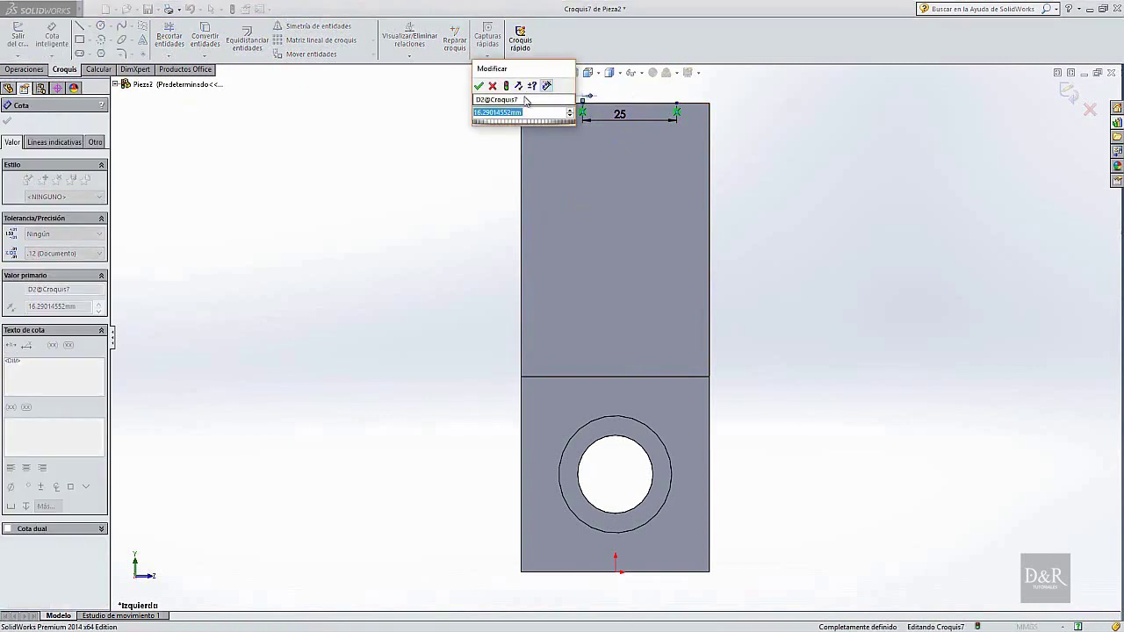
{"action": "type", "text": "13"}
{"action": "type", "text": ".5"}
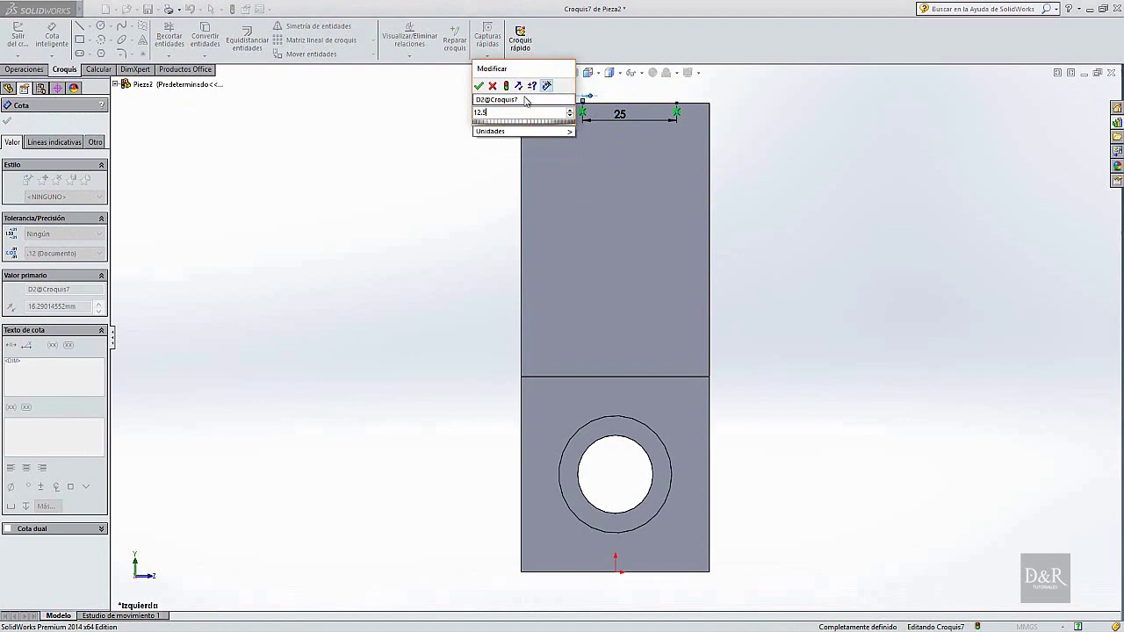
{"action": "key", "text": "Return"}
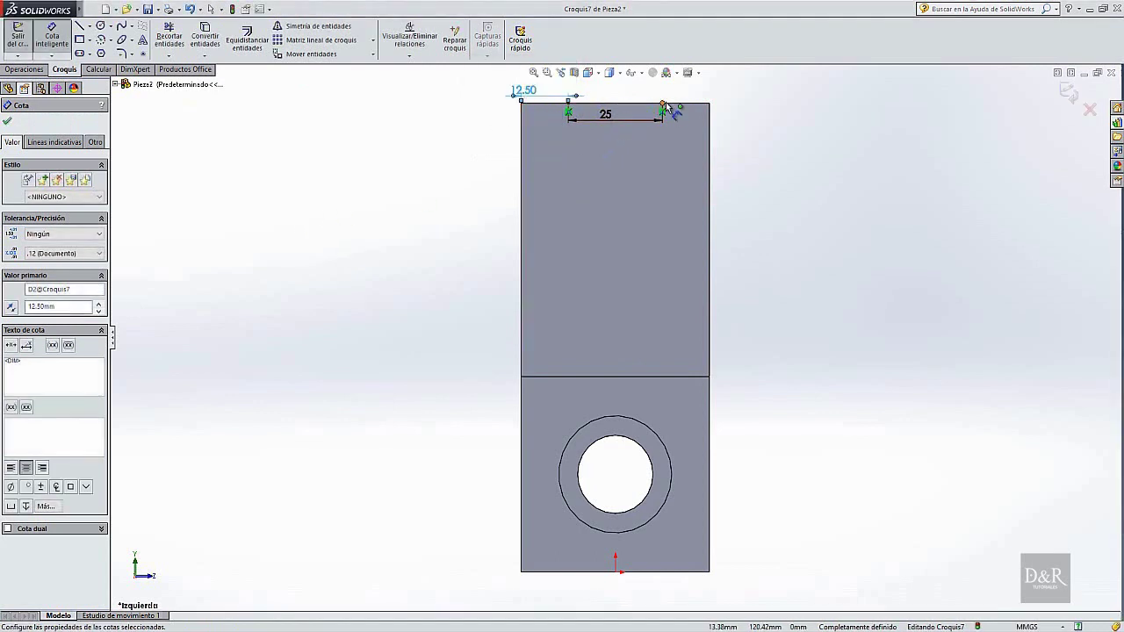
{"action": "left_click", "coordinate": [663, 107]}
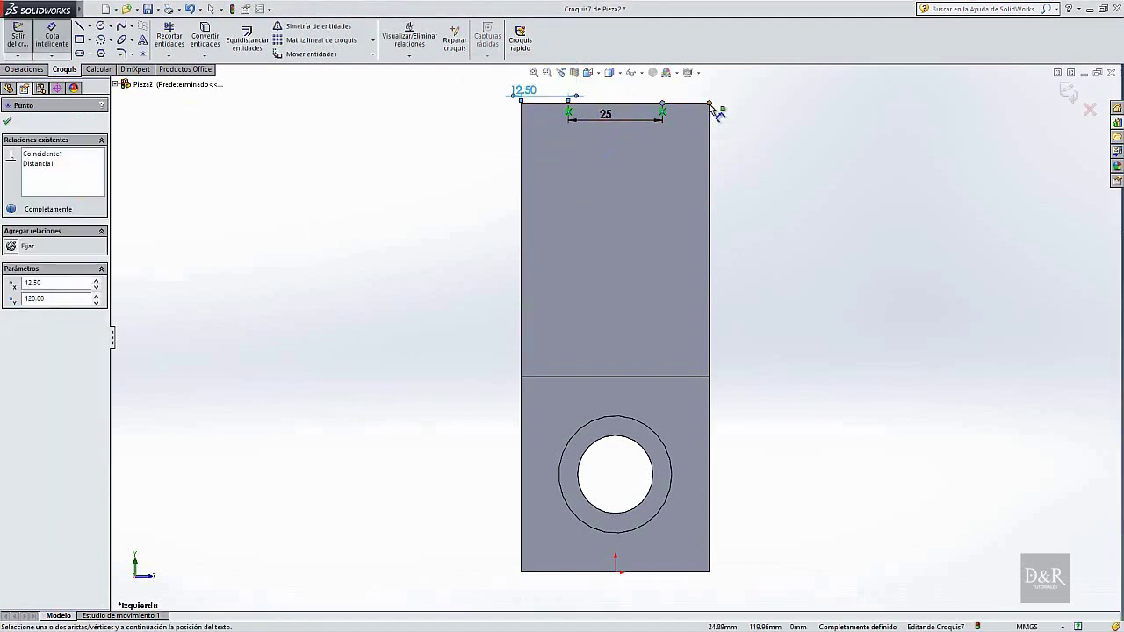
{"action": "left_click", "coordinate": [709, 103]}
{"action": "left_click", "coordinate": [711, 93]}
Discard the redundant right dimension and draw the left triangle from the line's end to the lower-left corner
{"action": "left_click", "coordinate": [630, 335]}
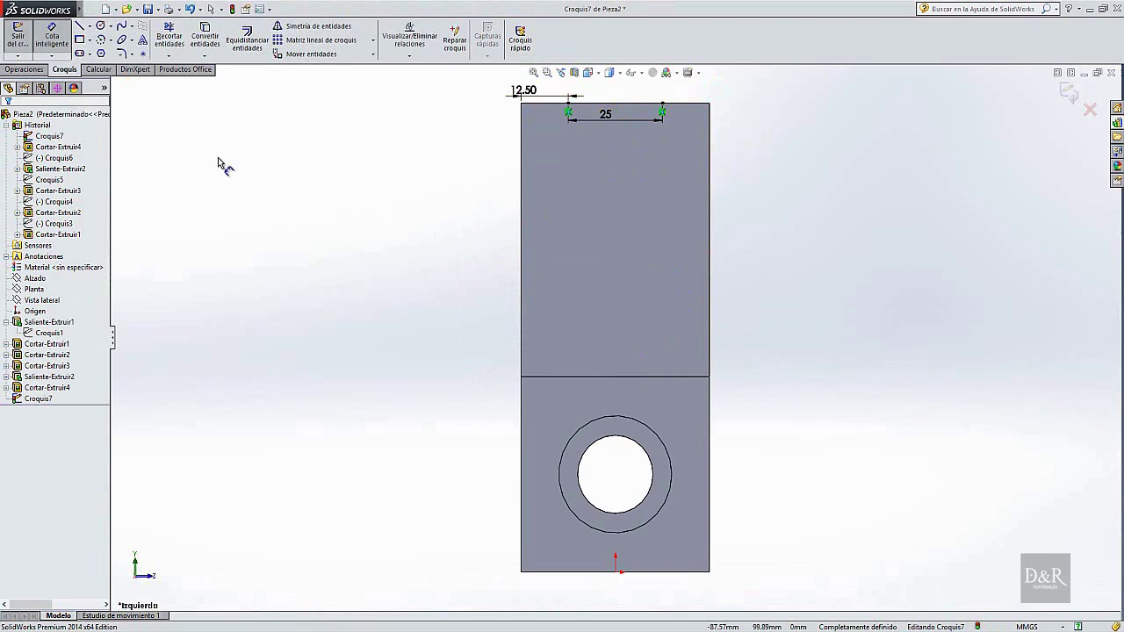
{"action": "left_click", "coordinate": [83, 32]}
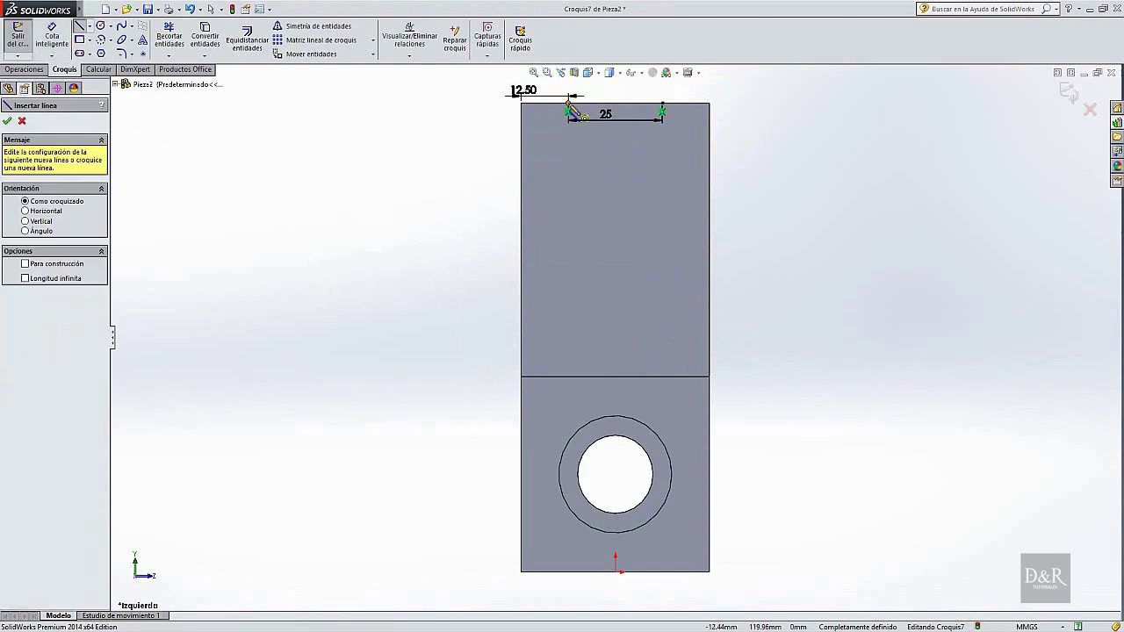
{"action": "left_click", "coordinate": [568, 110]}
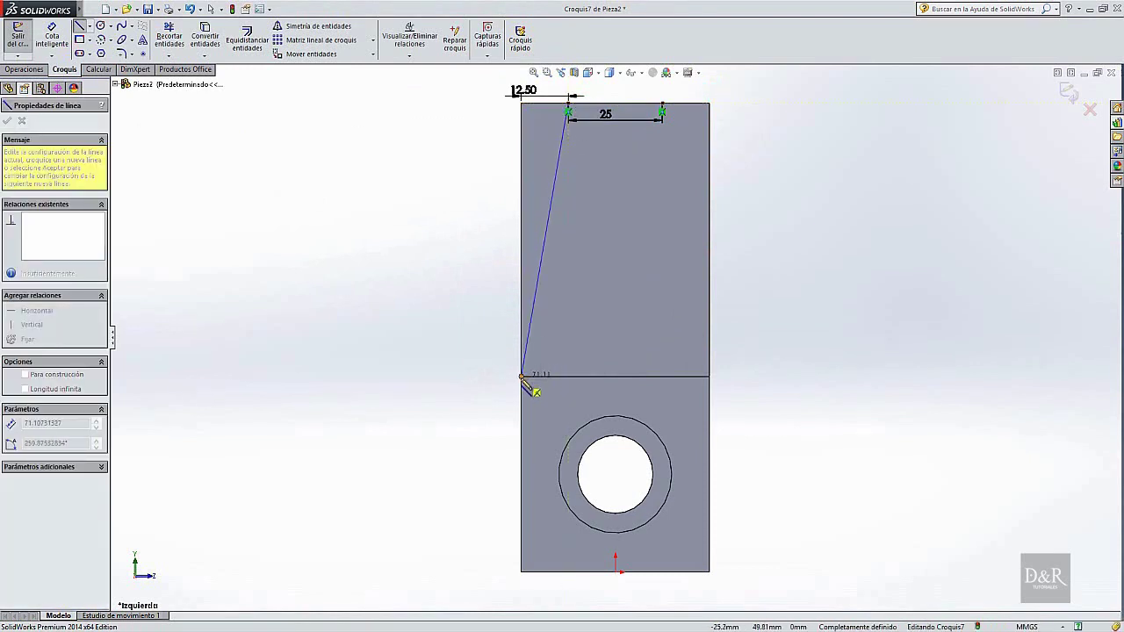
{"action": "left_click", "coordinate": [522, 377]}
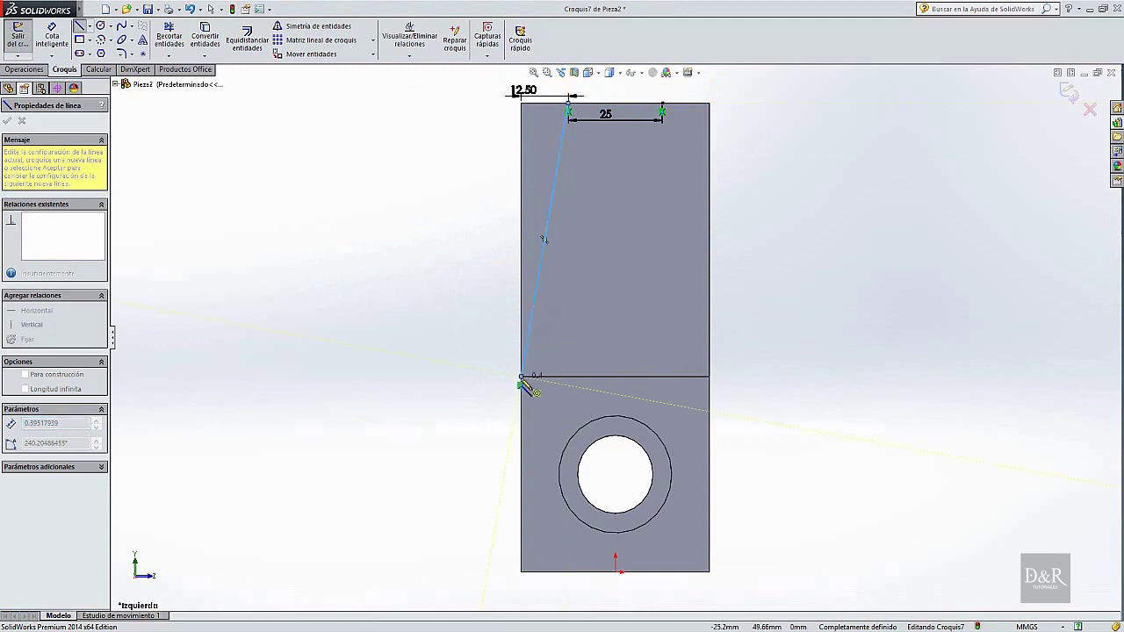
{"action": "left_click", "coordinate": [522, 104]}
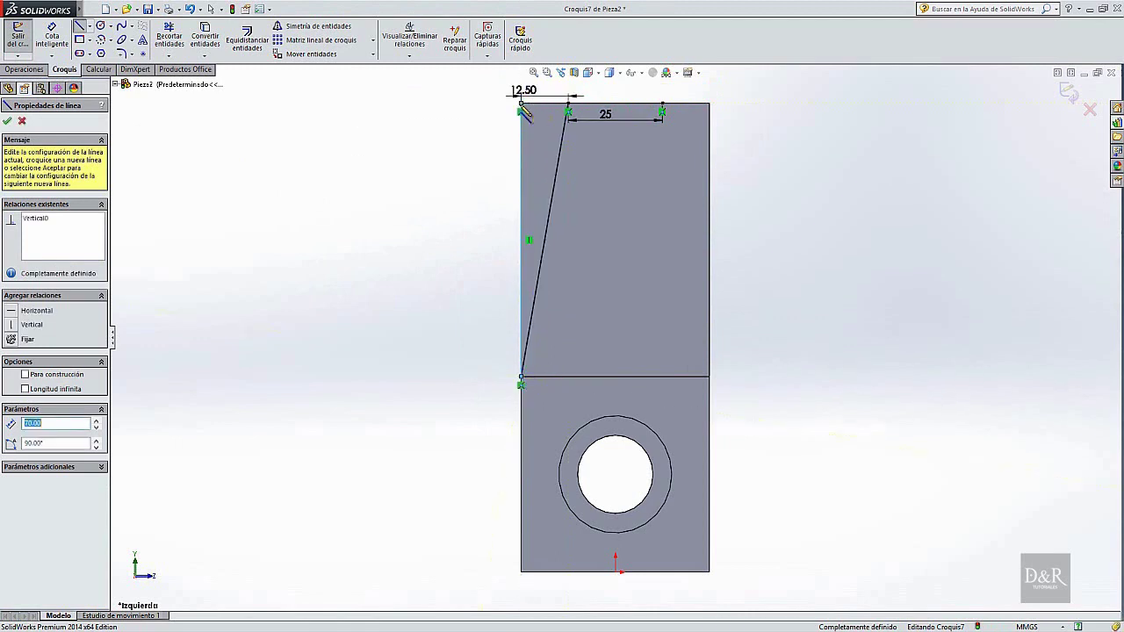
{"action": "left_click", "coordinate": [568, 111]}
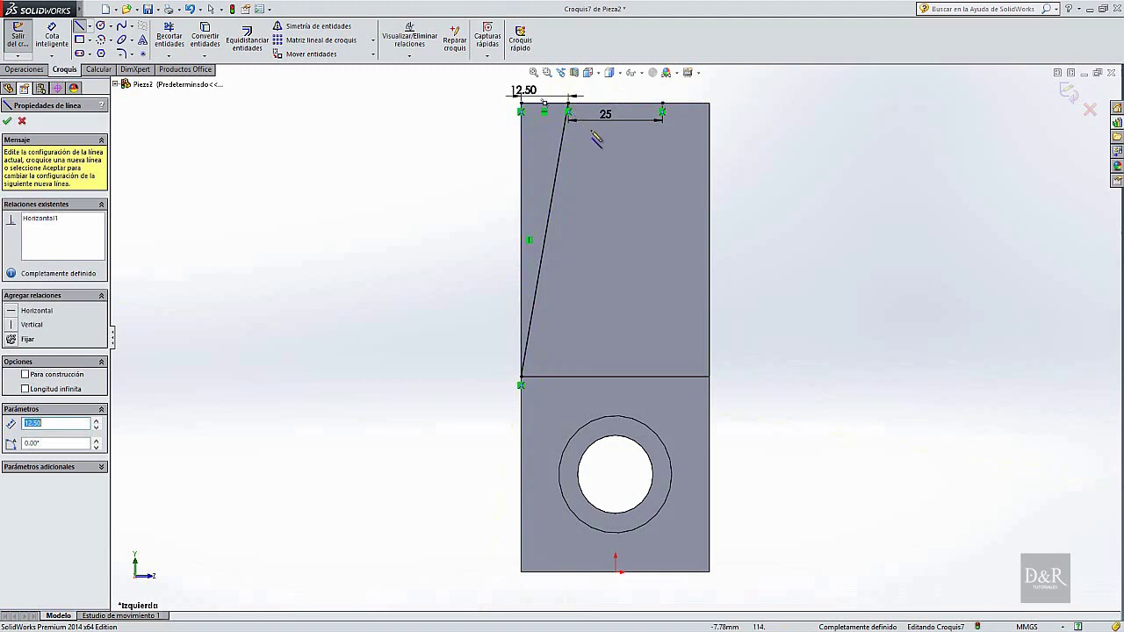
Draw the right triangle from the construction line's right end down the upright's right edge
{"action": "left_click", "coordinate": [663, 105]}
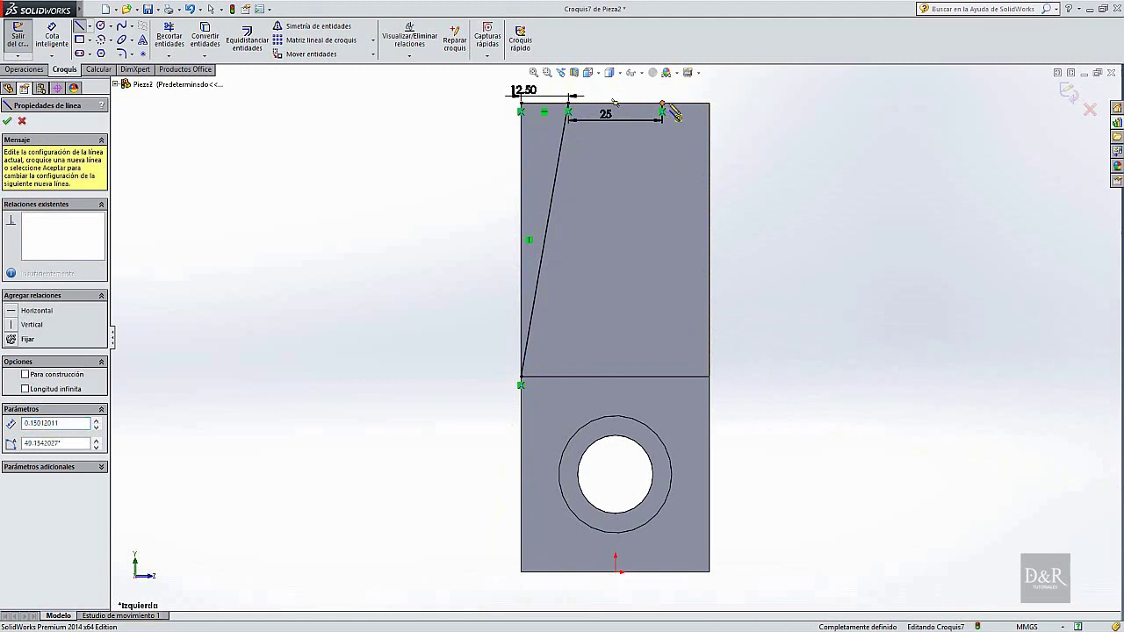
{"action": "left_click", "coordinate": [709, 104]}
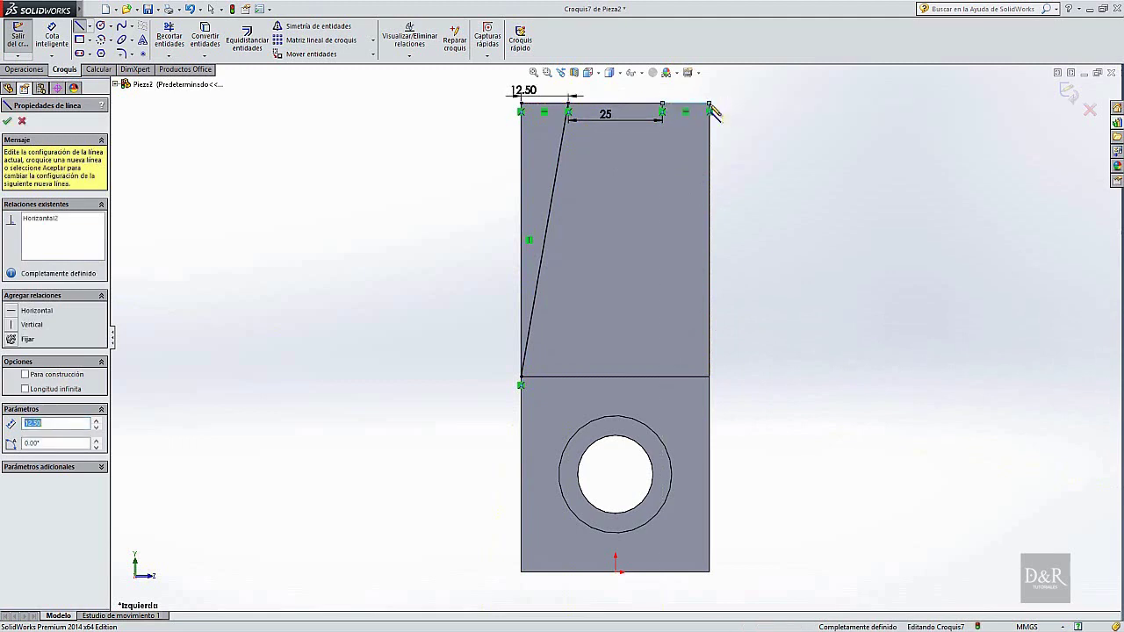
{"action": "left_click", "coordinate": [711, 377]}
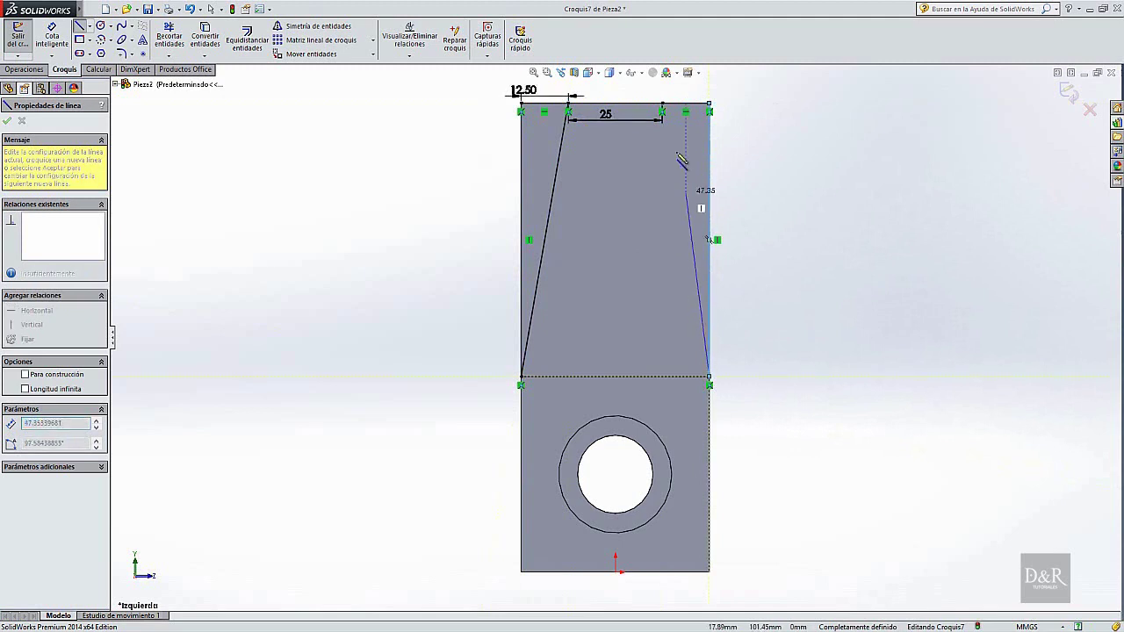
{"action": "left_click", "coordinate": [663, 104]}
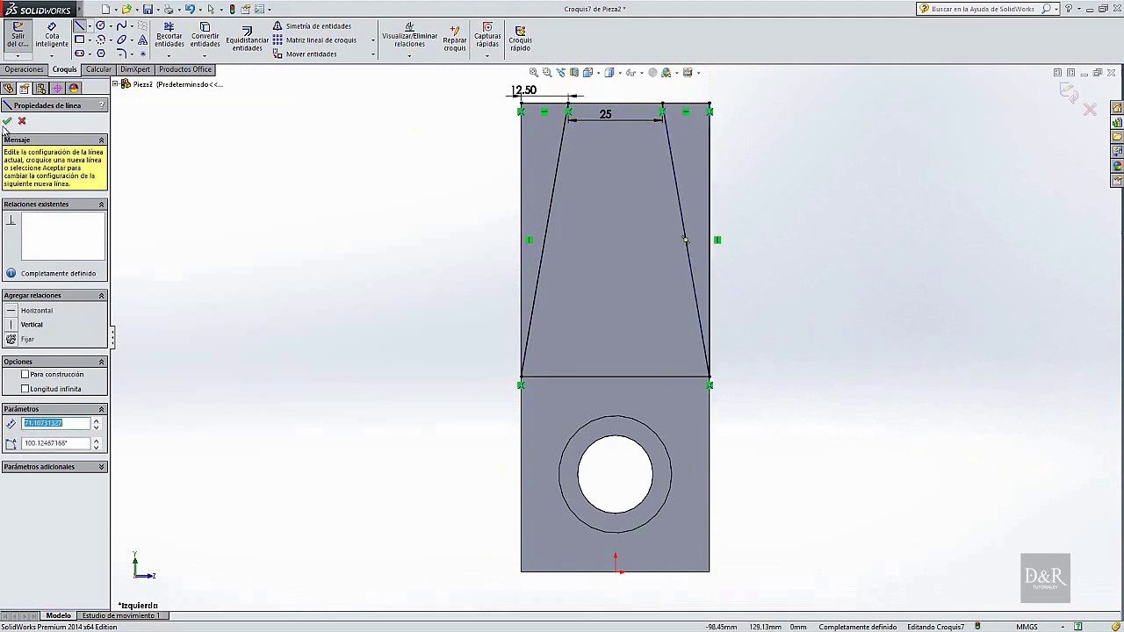
{"action": "left_click", "coordinate": [7, 121]}
{"action": "left_click", "coordinate": [24, 68]}
Cut both triangles away with a 50 mm extruded cut, checking it from the top view
{"action": "left_click", "coordinate": [201, 41]}
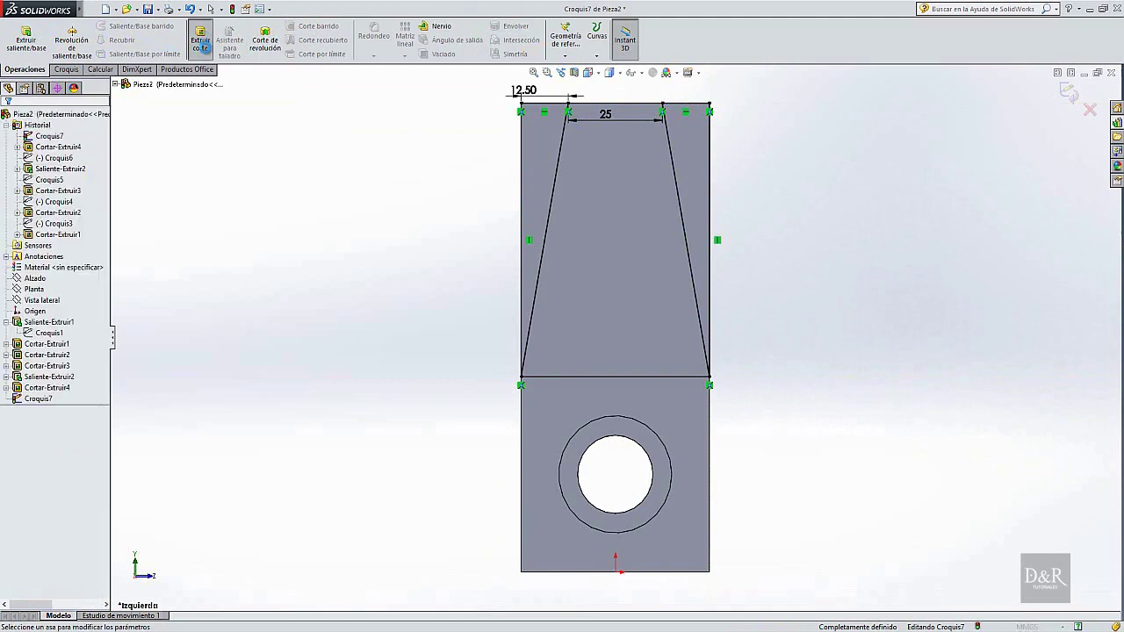
{"action": "left_click", "coordinate": [619, 74]}
{"action": "left_click", "coordinate": [608, 104]}
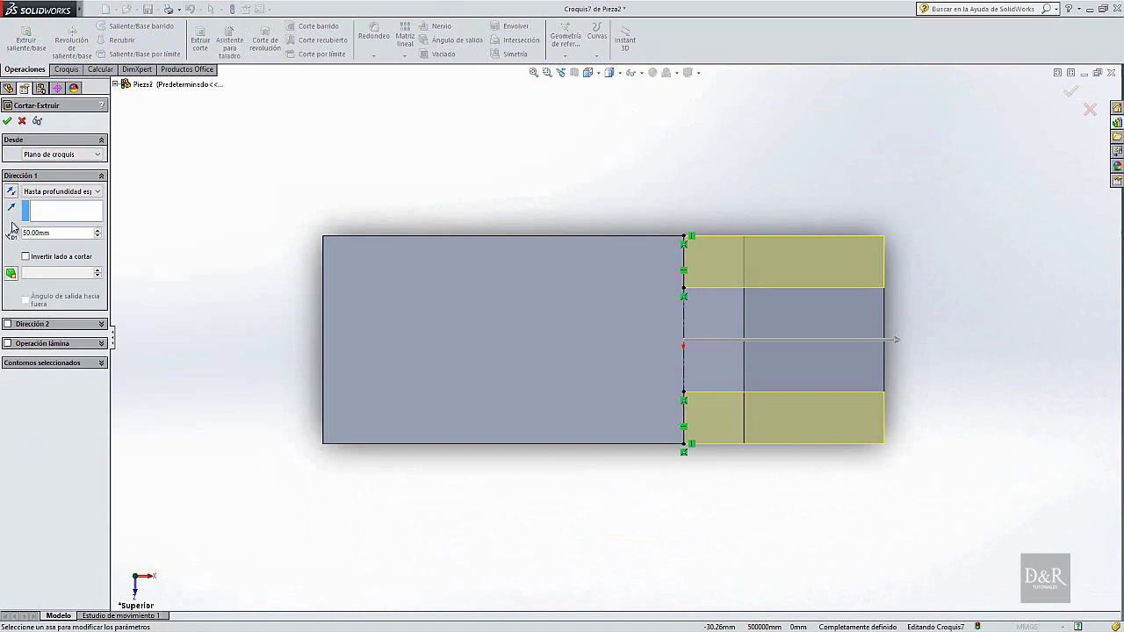
{"action": "left_click", "coordinate": [6, 123]}
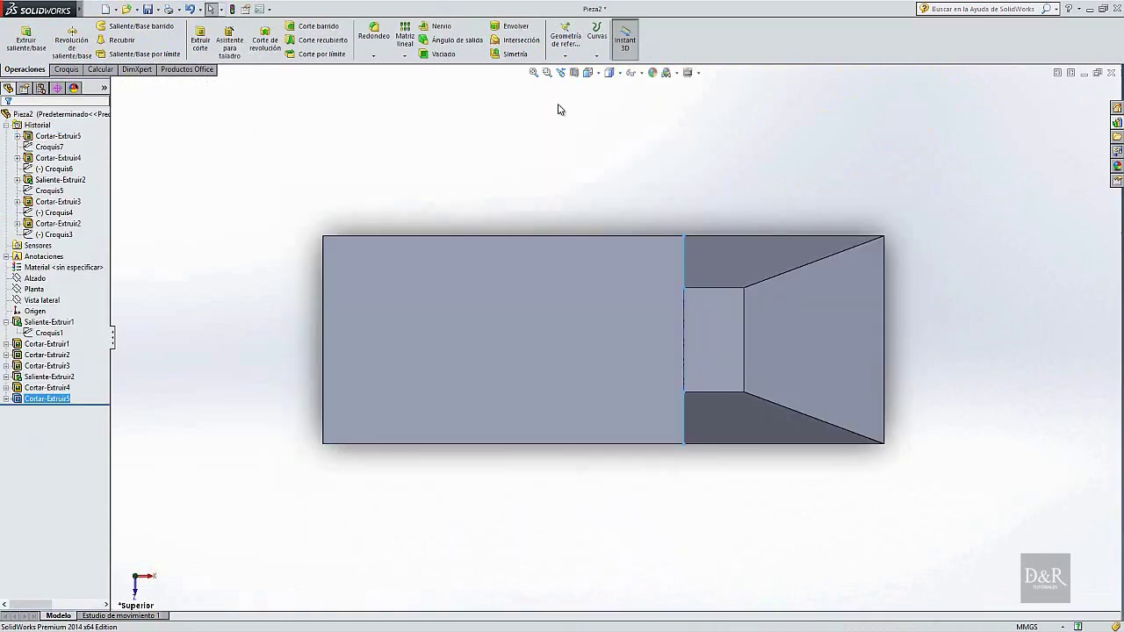
Switch the part to the trimetric view
{"action": "left_click", "coordinate": [589, 72]}
{"action": "left_click", "coordinate": [618, 73]}
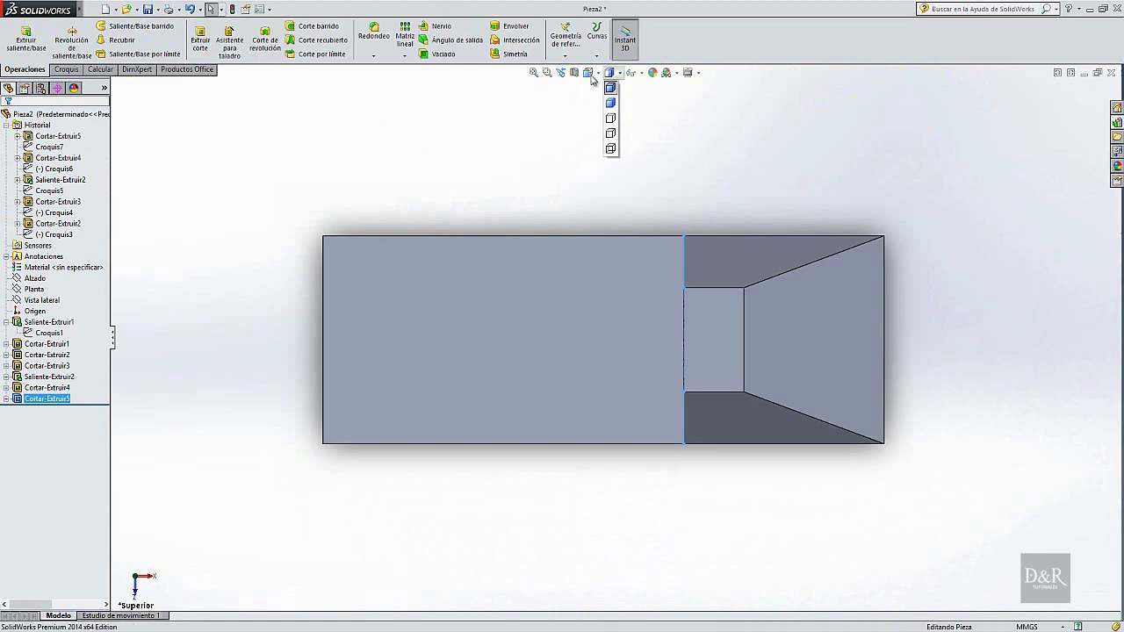
{"action": "left_click", "coordinate": [593, 73]}
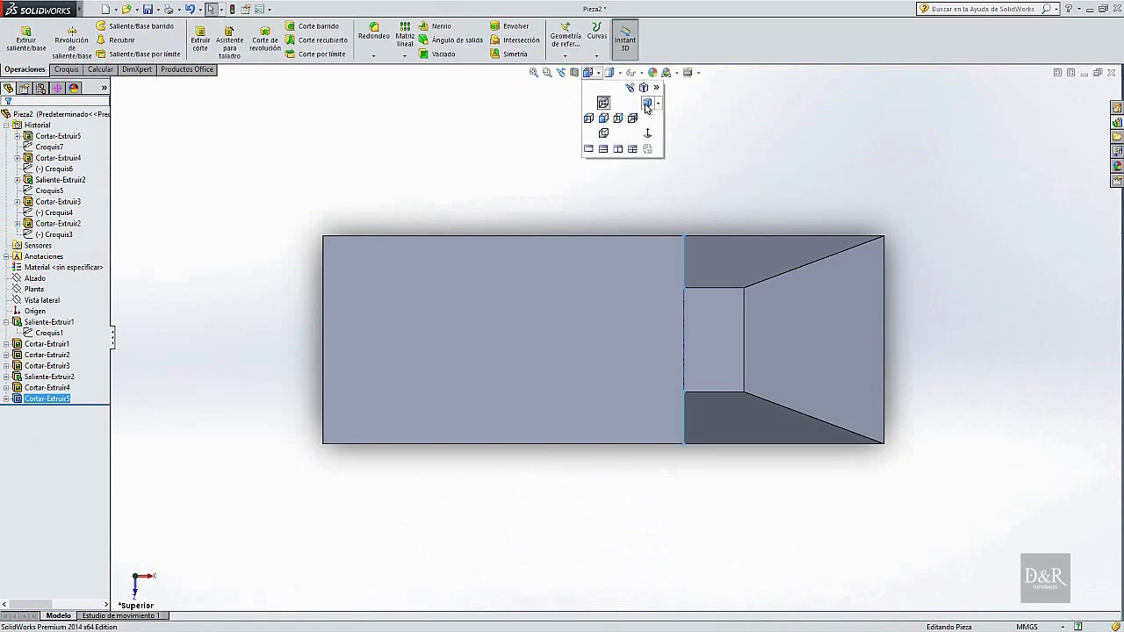
{"action": "left_click", "coordinate": [647, 104]}
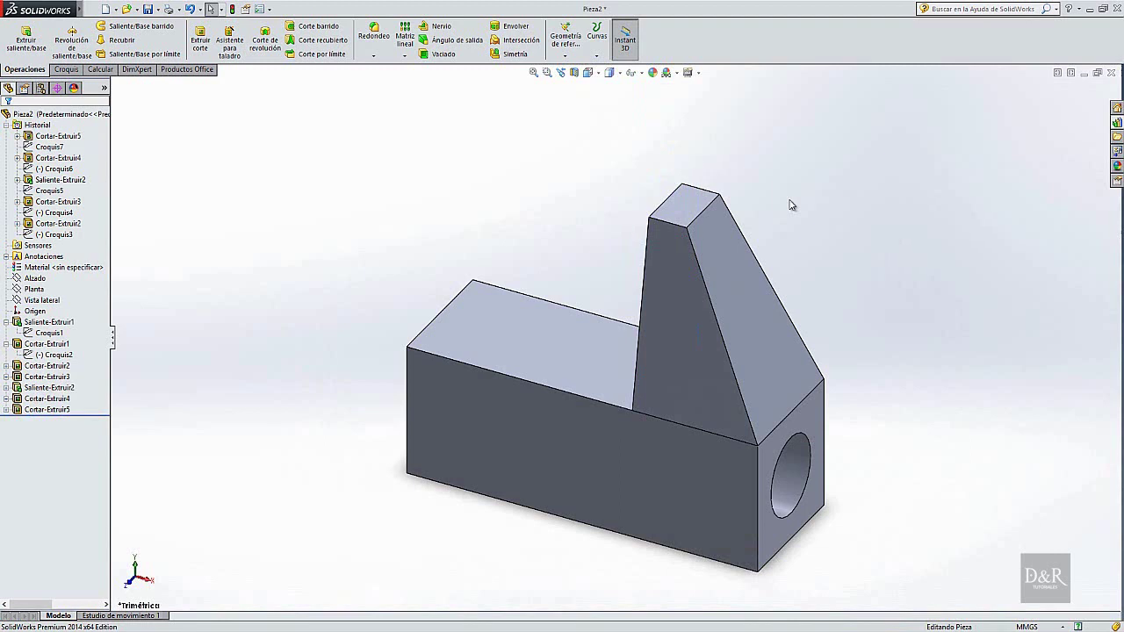
Turn the part to the Left view and select the tapered upright face for sketching
{"action": "left_click", "coordinate": [66, 70]}
{"action": "left_click", "coordinate": [31, 70]}
{"action": "left_click", "coordinate": [65, 70]}
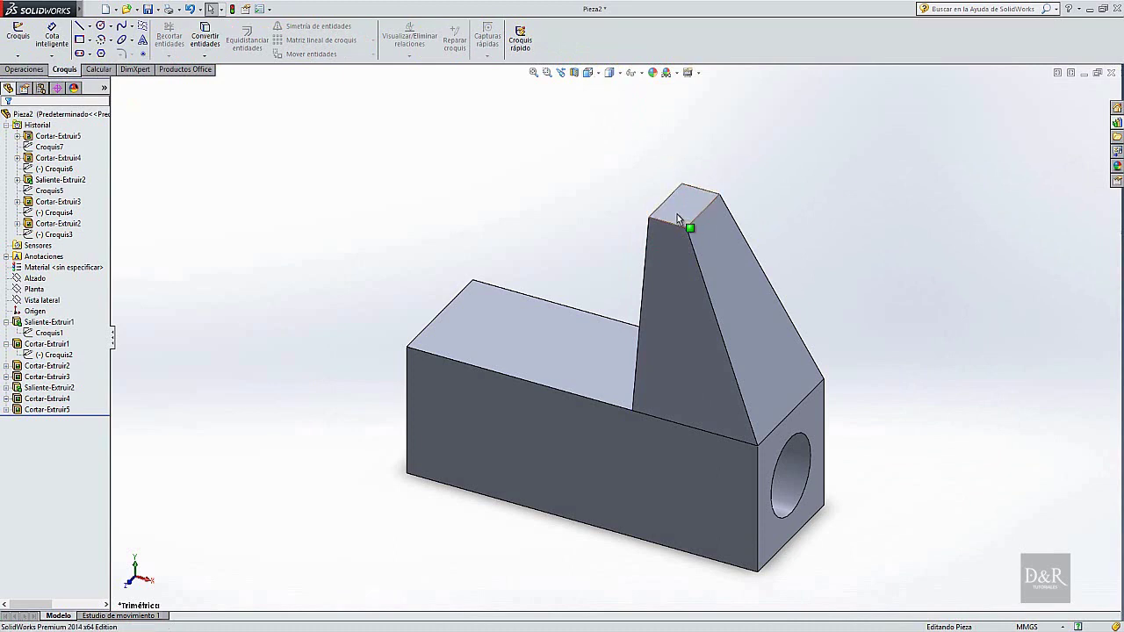
{"action": "left_click", "coordinate": [588, 74]}
{"action": "left_click", "coordinate": [585, 121]}
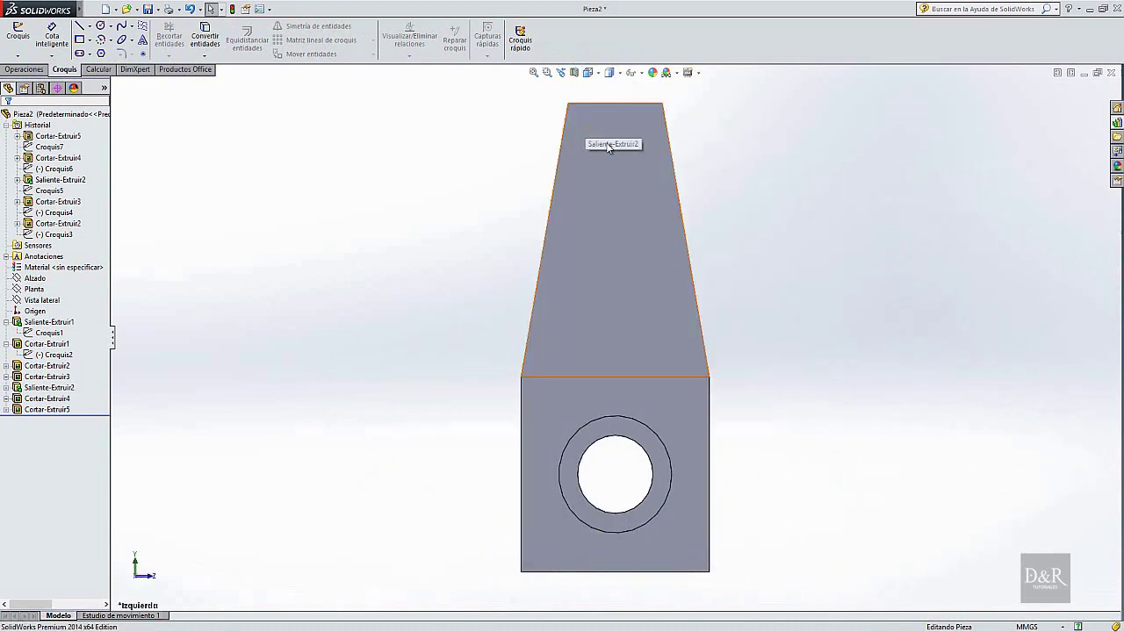
{"action": "left_click", "coordinate": [612, 137]}
Sketch a circle near the upright's top and dimension its diameter to 20 mm
{"action": "left_click", "coordinate": [656, 102]}
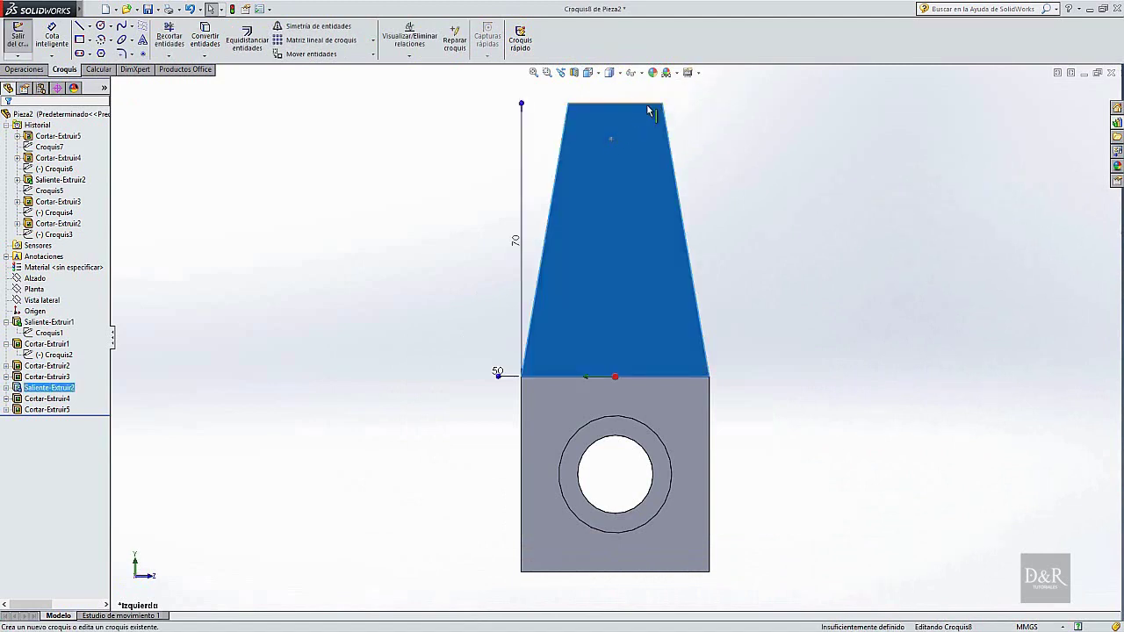
{"action": "left_click", "coordinate": [99, 27]}
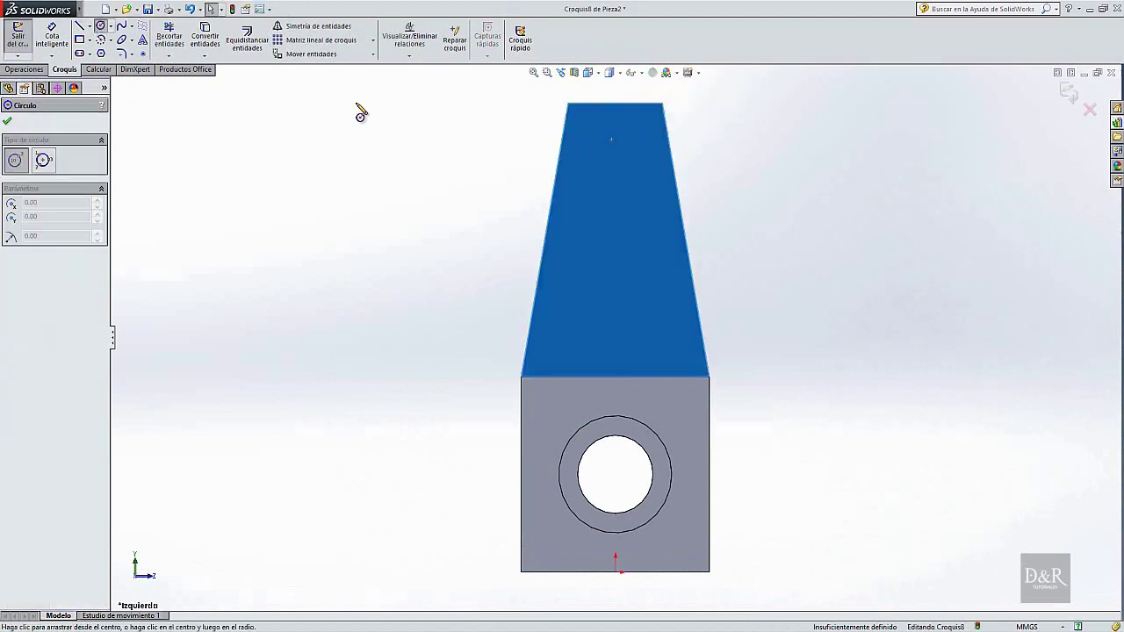
{"action": "left_click", "coordinate": [615, 138]}
{"action": "left_click", "coordinate": [621, 158]}
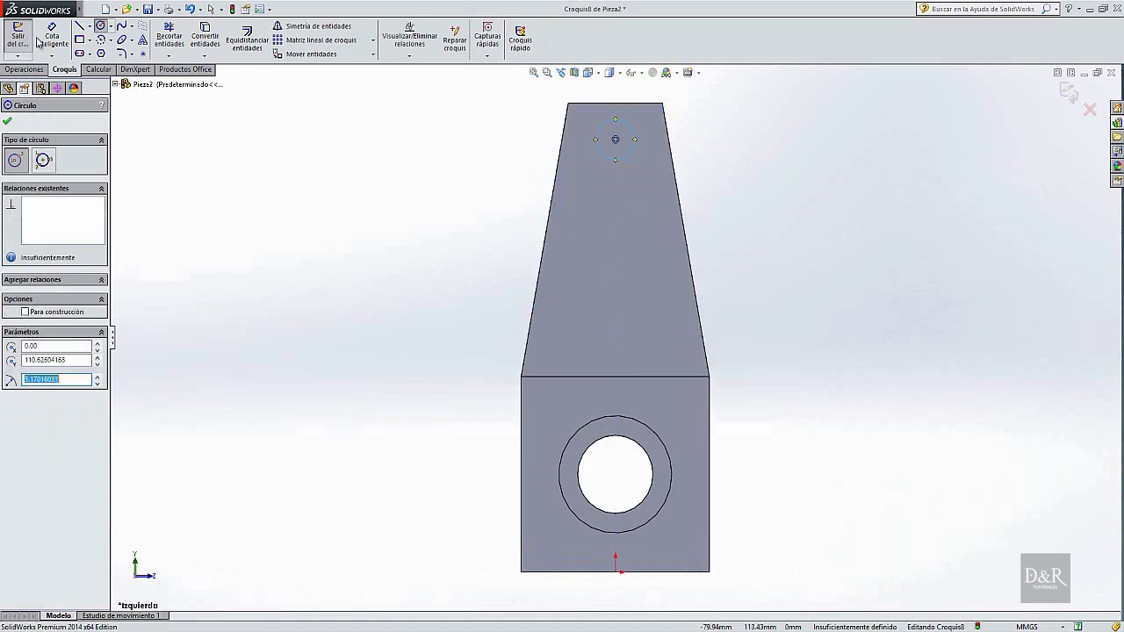
{"action": "right_click_drag", "start_coordinate": [621, 158], "coordinate": [659, 114]}
{"action": "left_click", "coordinate": [633, 159]}
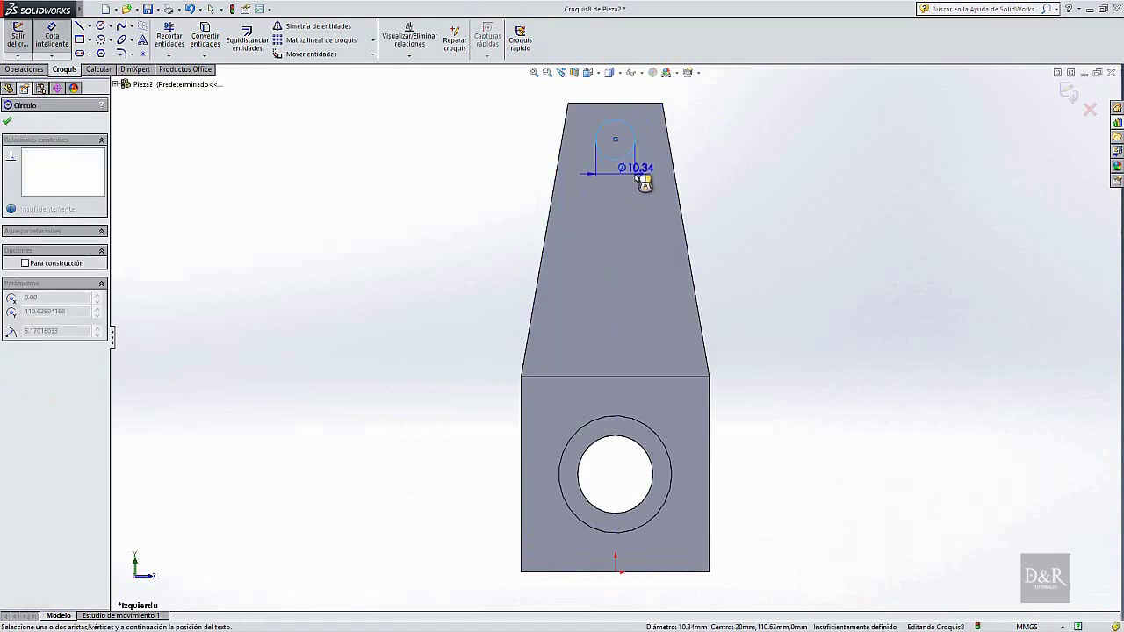
{"action": "left_click", "coordinate": [647, 181]}
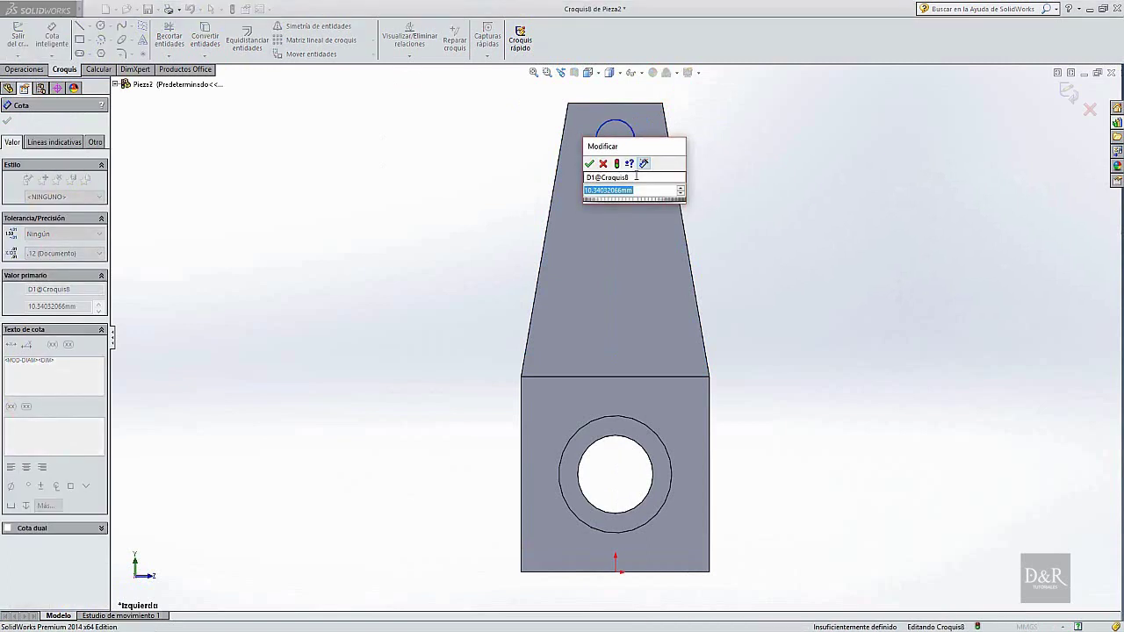
{"action": "type", "text": "20"}
{"action": "key", "text": "Return"}
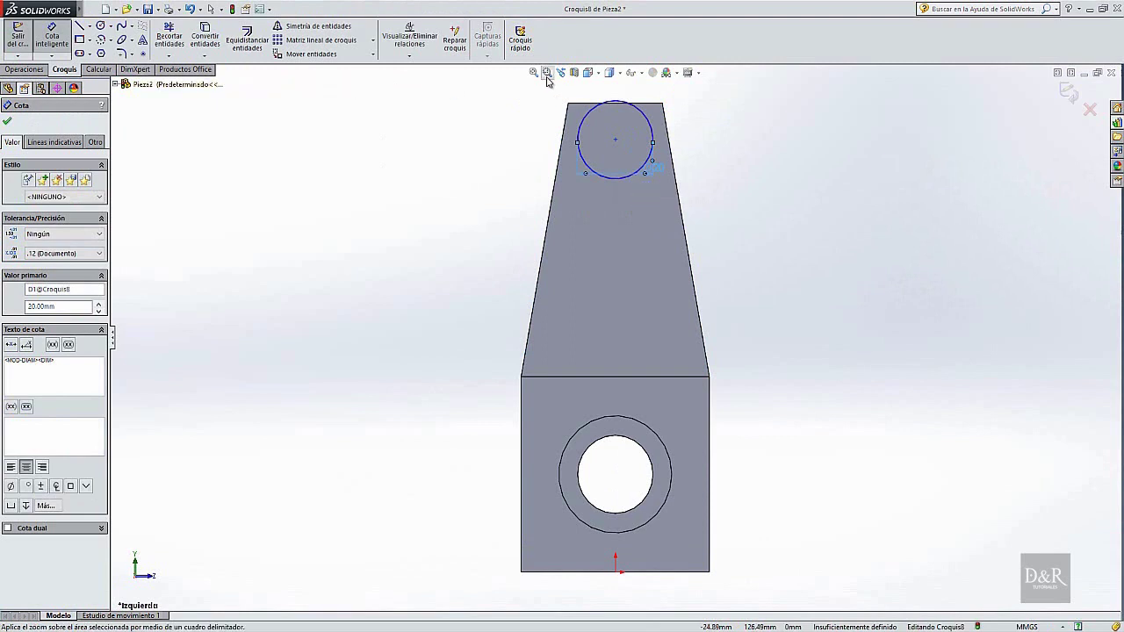
{"action": "left_click", "coordinate": [627, 106]}
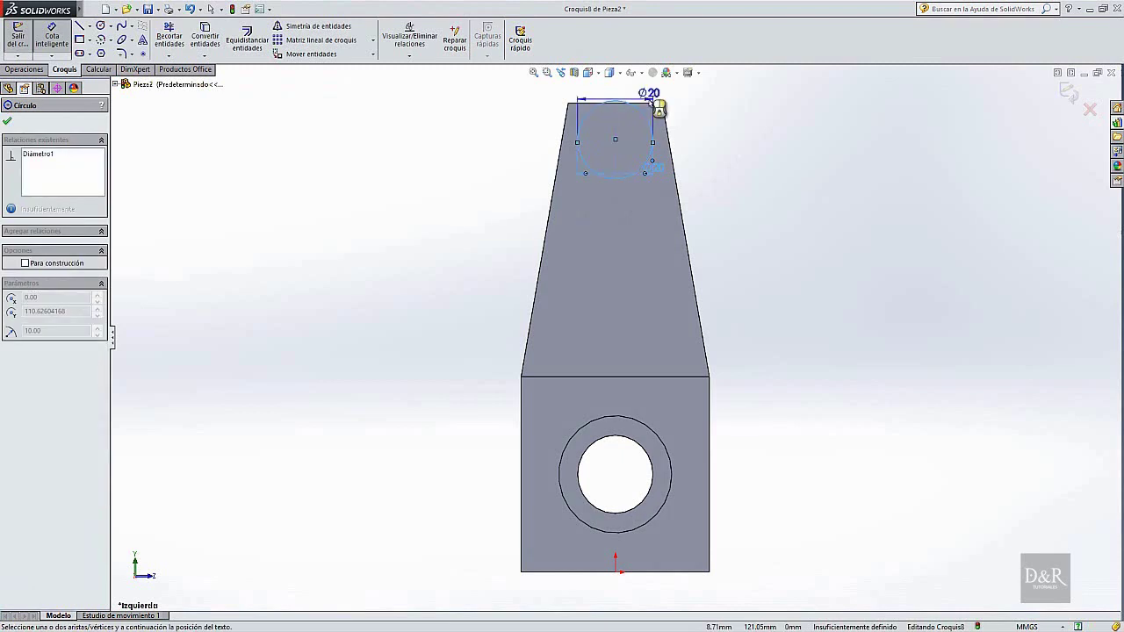
{"action": "left_click", "coordinate": [654, 168]}
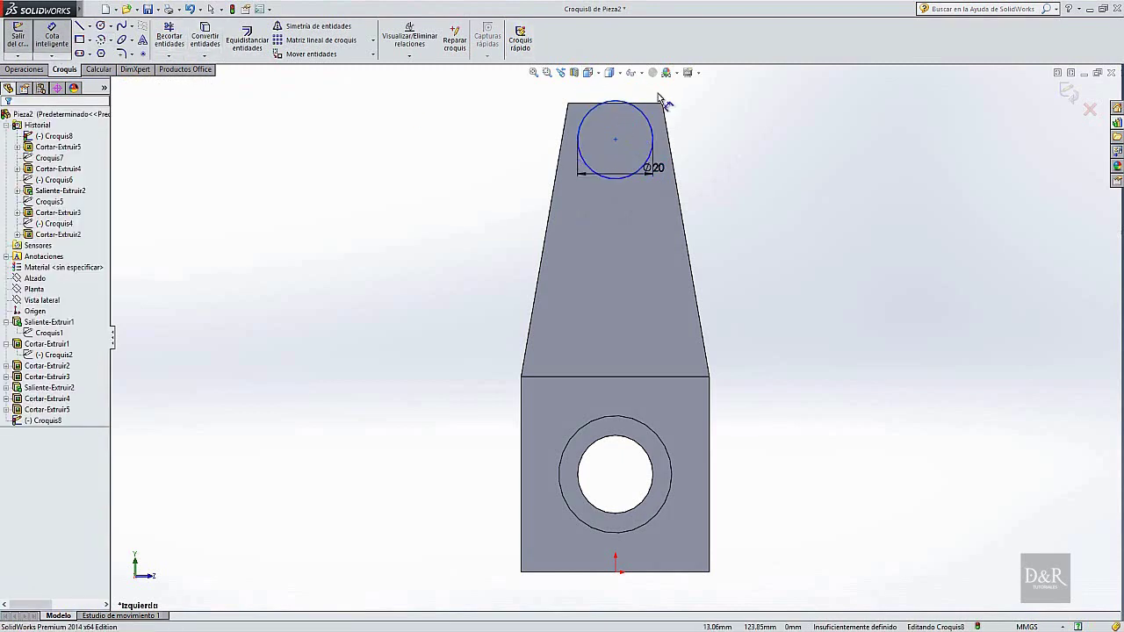
Dimension the circle's centre 15 mm below the upright's top edge
{"action": "left_click", "coordinate": [615, 138]}
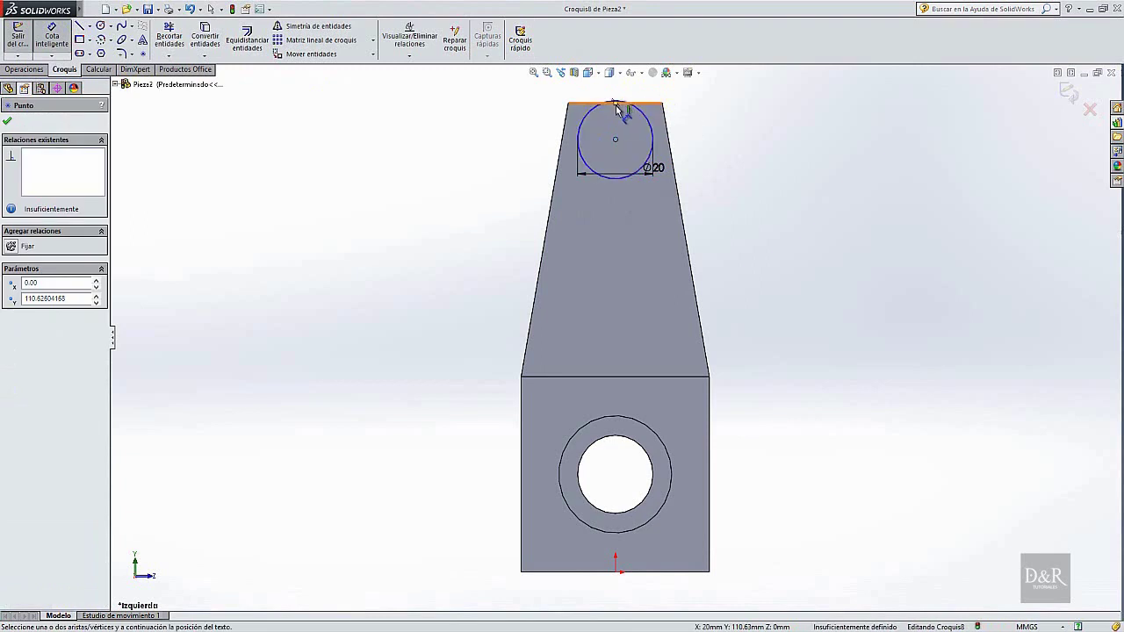
{"action": "left_click", "coordinate": [617, 106]}
{"action": "left_click", "coordinate": [657, 114]}
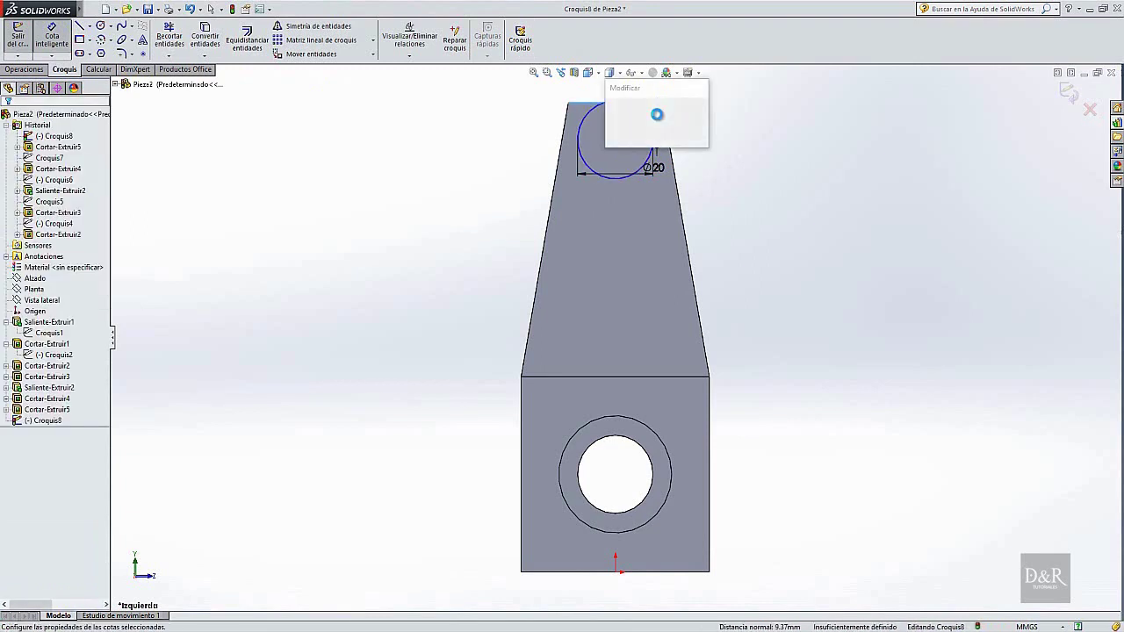
{"action": "type", "text": "15"}
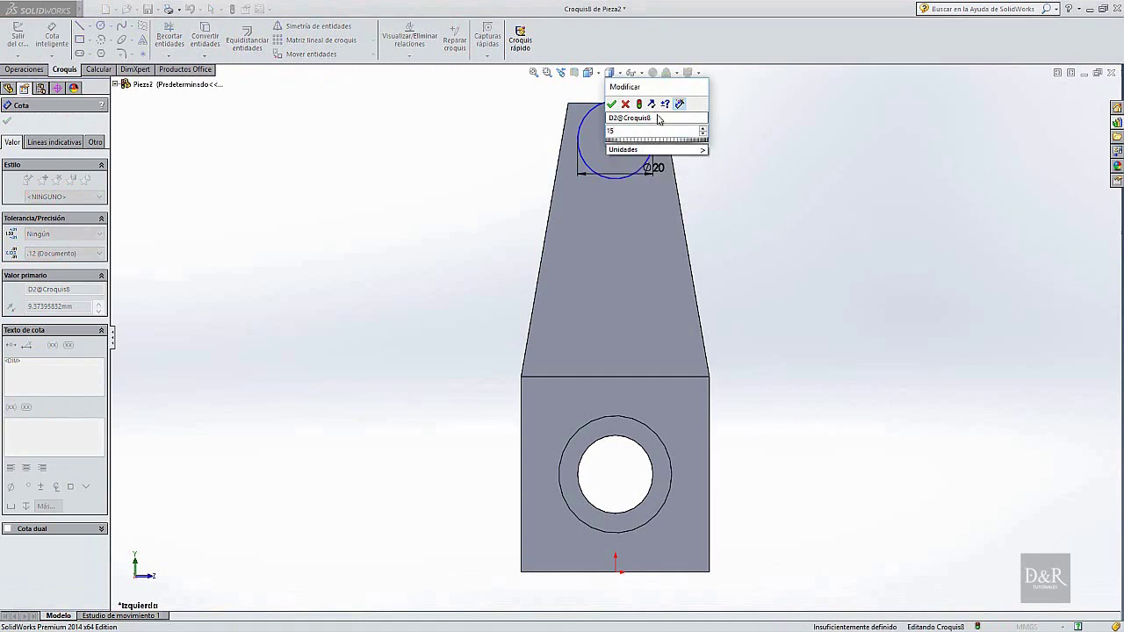
{"action": "key", "text": "Return"}
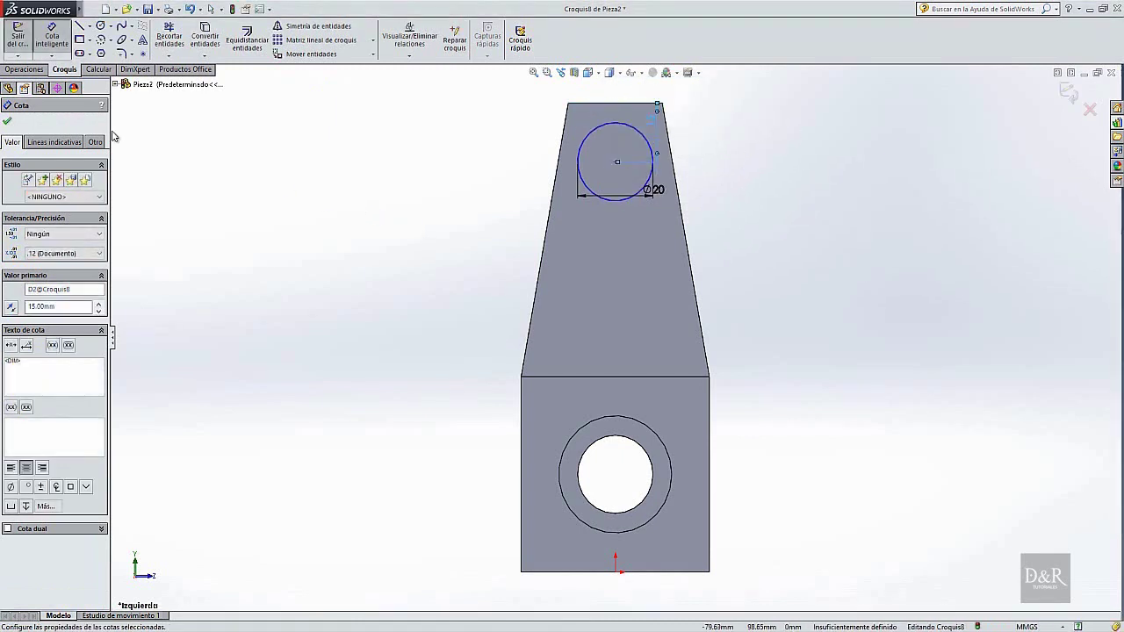
{"action": "left_click", "coordinate": [7, 120]}
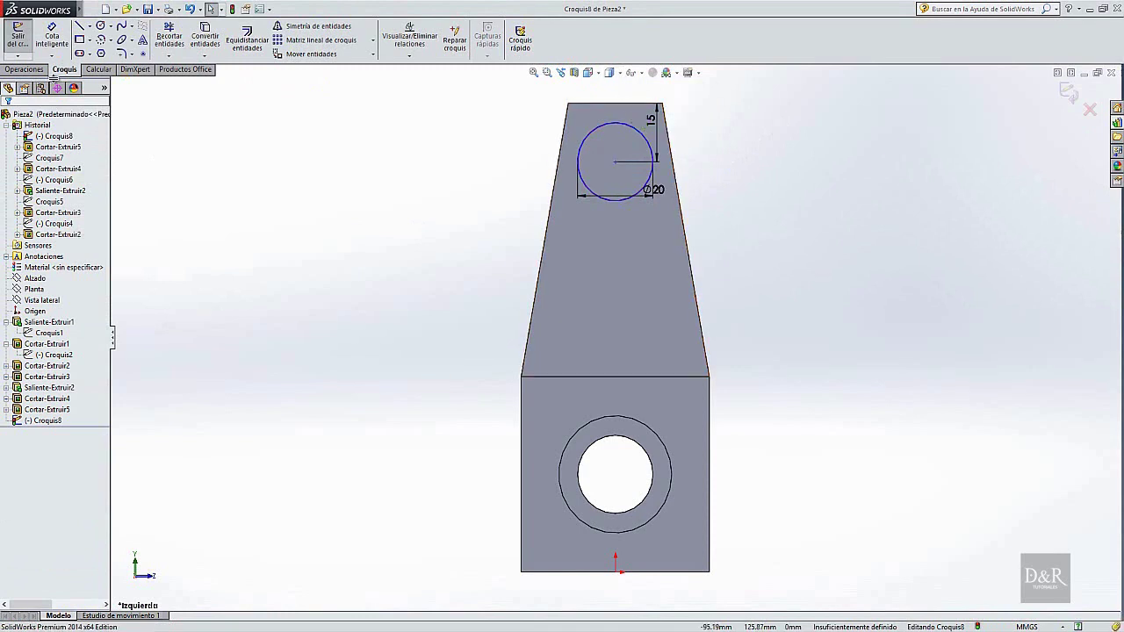
{"action": "left_click", "coordinate": [25, 69]}
Extrude-cut the Ø20 circle to a blind depth of 10 mm
{"action": "left_click", "coordinate": [200, 39]}
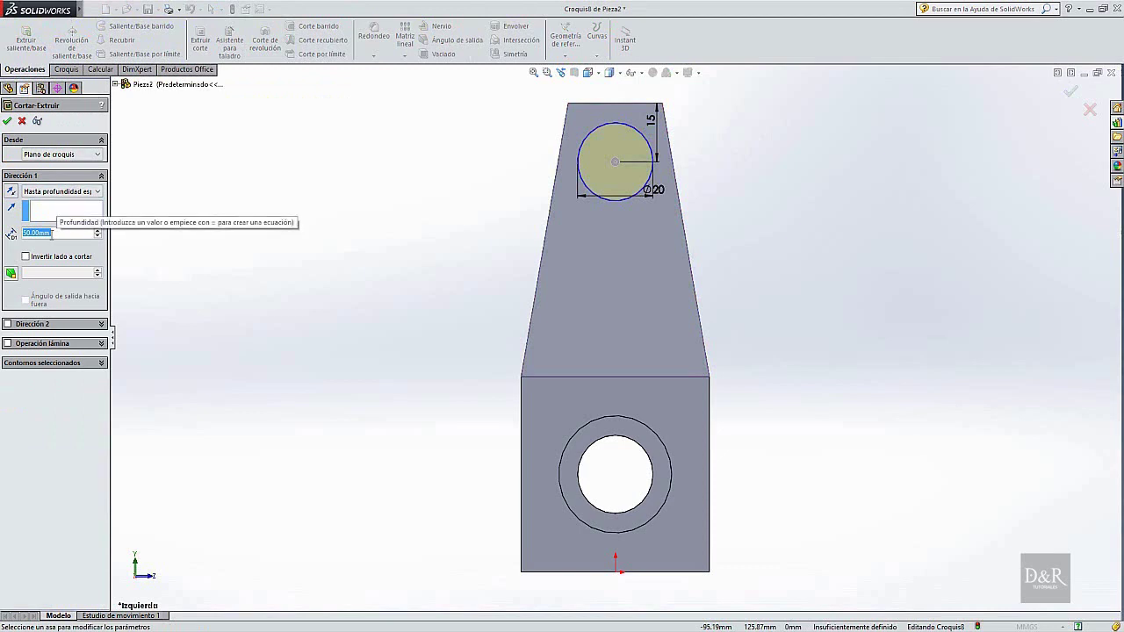
{"action": "type", "text": "10"}
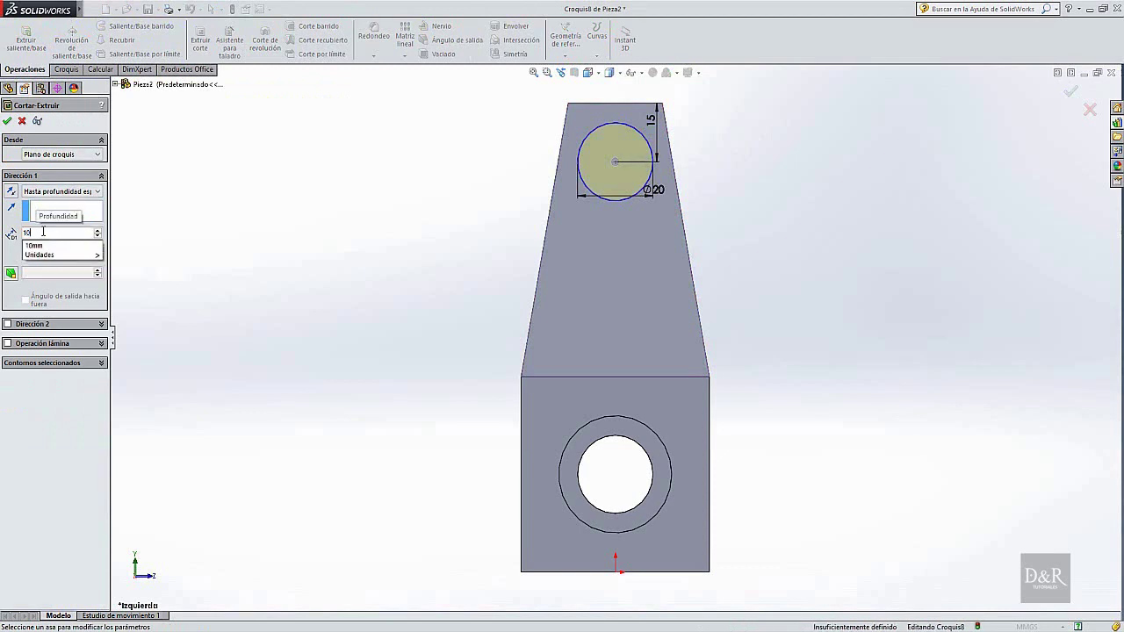
{"action": "left_click", "coordinate": [6, 122]}
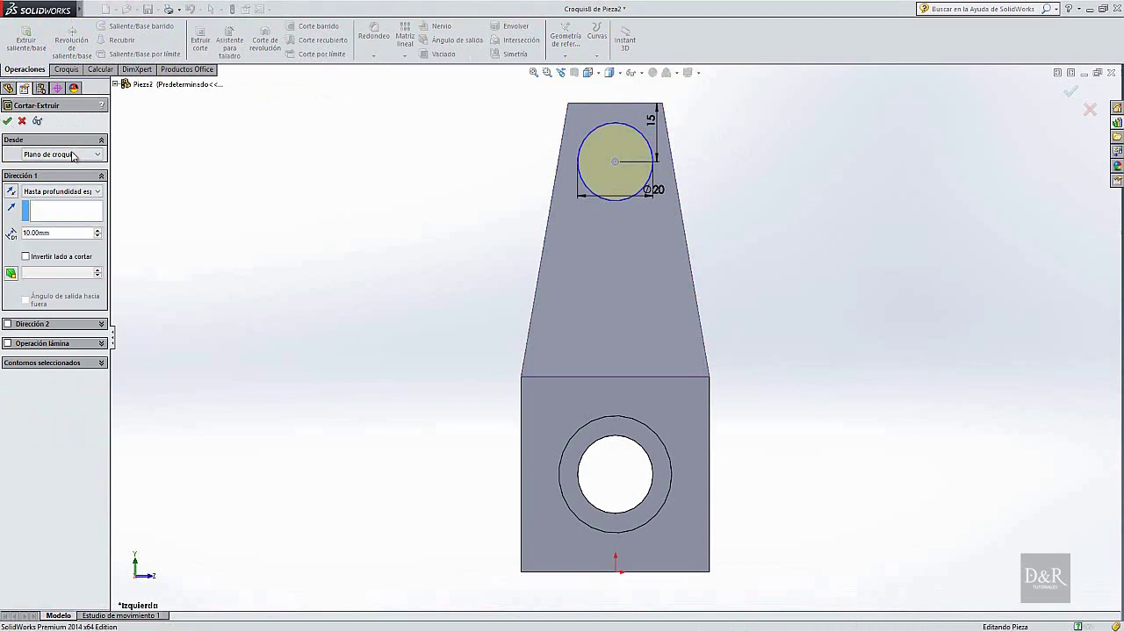
{"action": "left_click", "coordinate": [538, 104]}
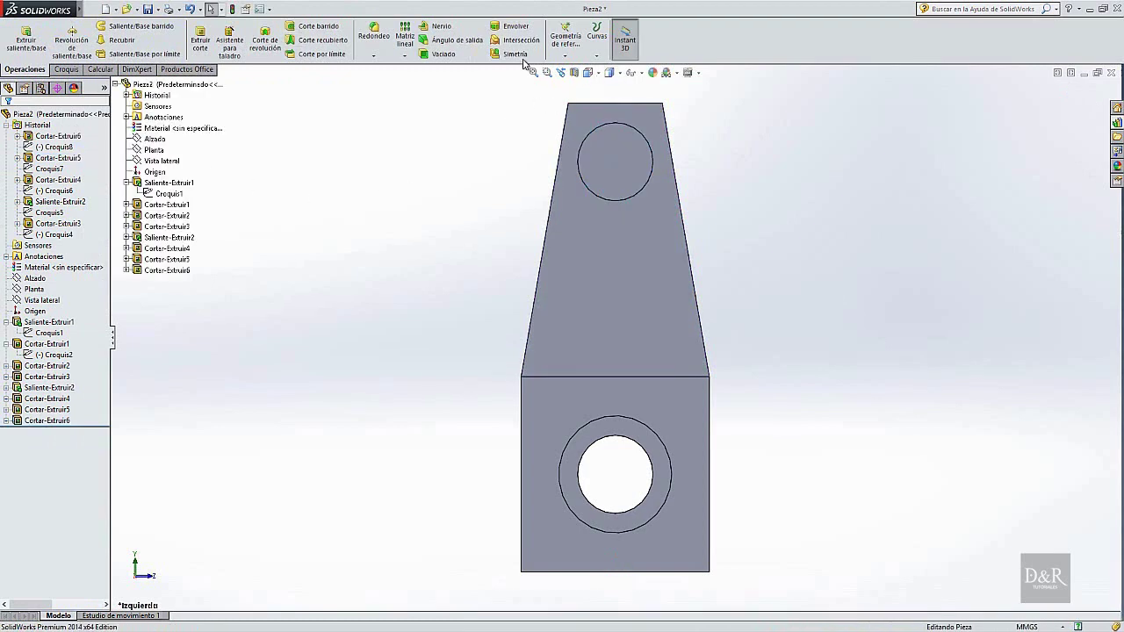
{"action": "left_click", "coordinate": [597, 74]}
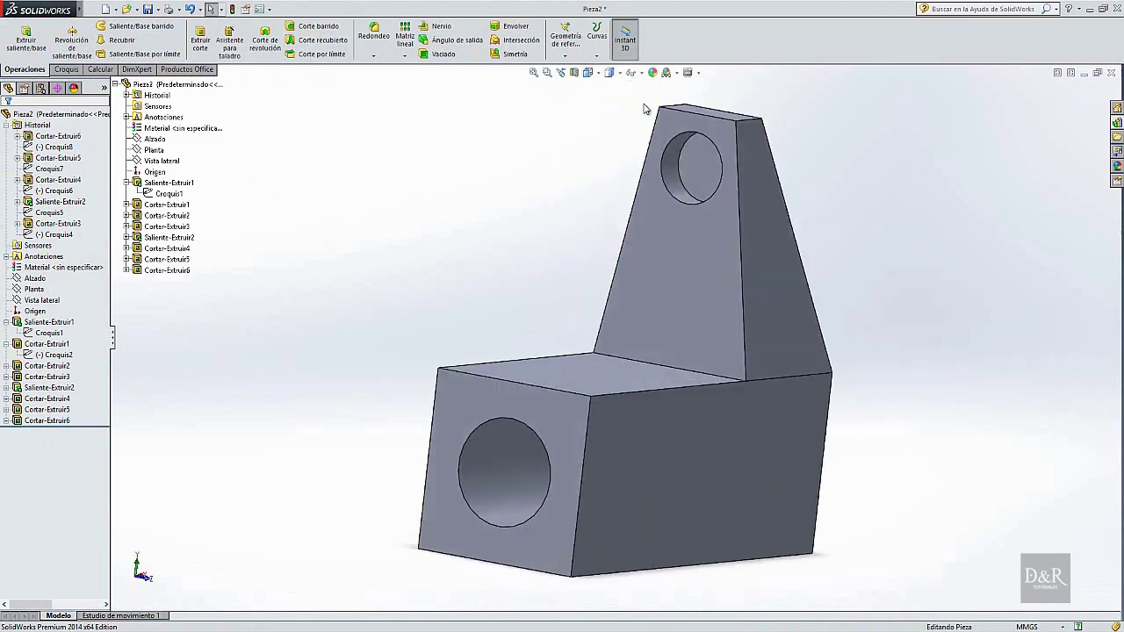
Show the part trimetric with hidden lines visible, then compare it against the Ejercicio 20 drawing
{"action": "left_click", "coordinate": [647, 102]}
{"action": "left_click", "coordinate": [618, 73]}
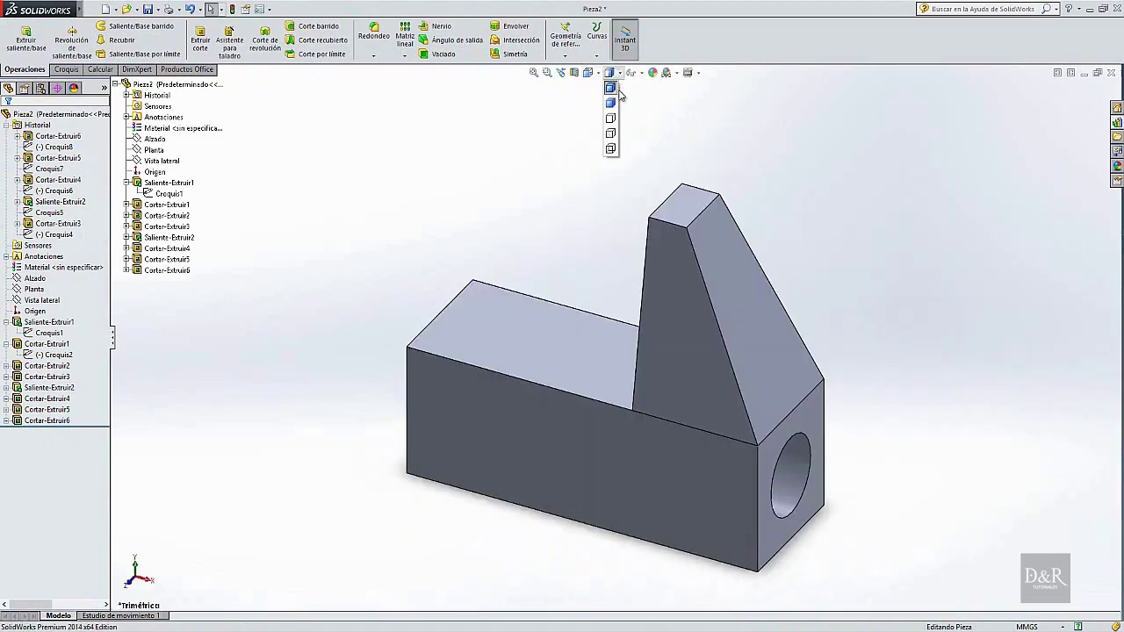
{"action": "left_click", "coordinate": [605, 136]}
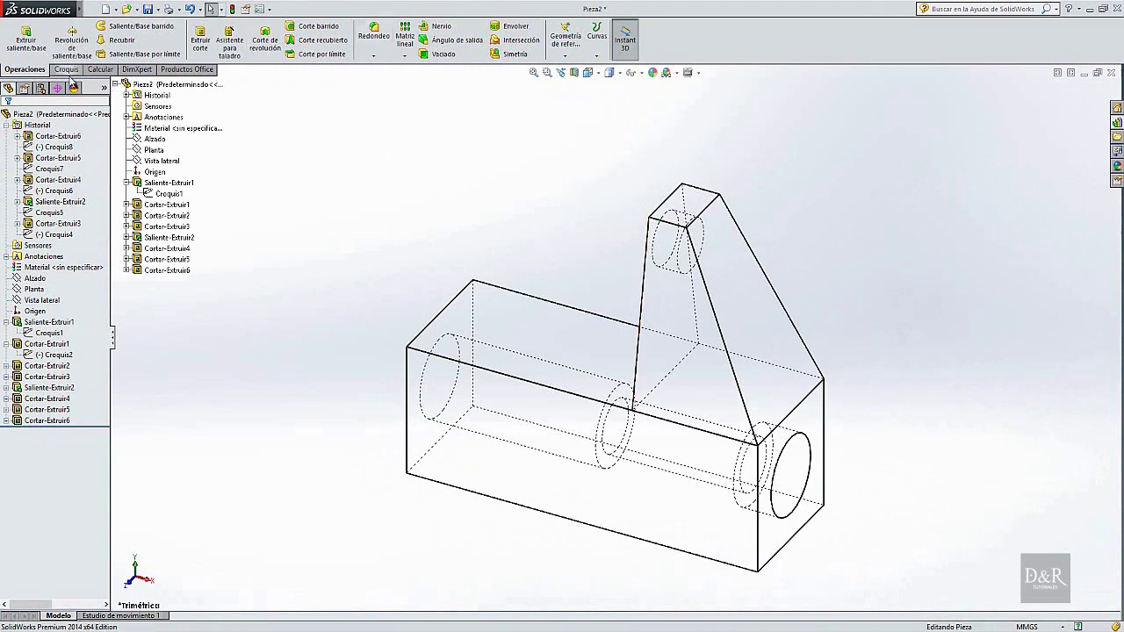
{"action": "left_click", "coordinate": [67, 70]}
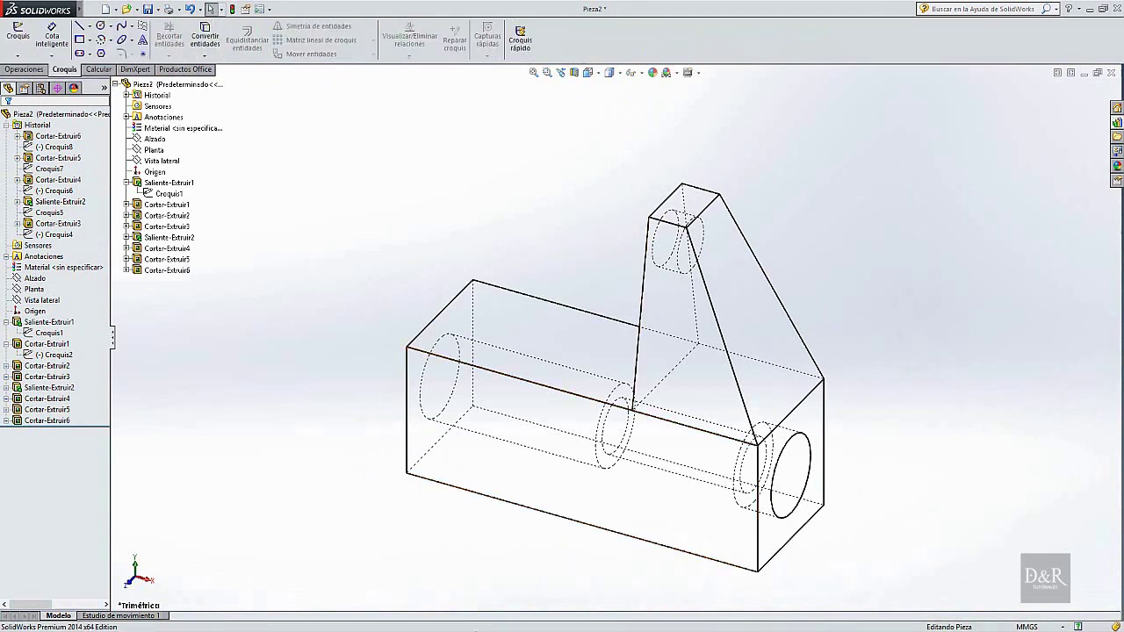
{"action": "left_click", "coordinate": [425, 583]}
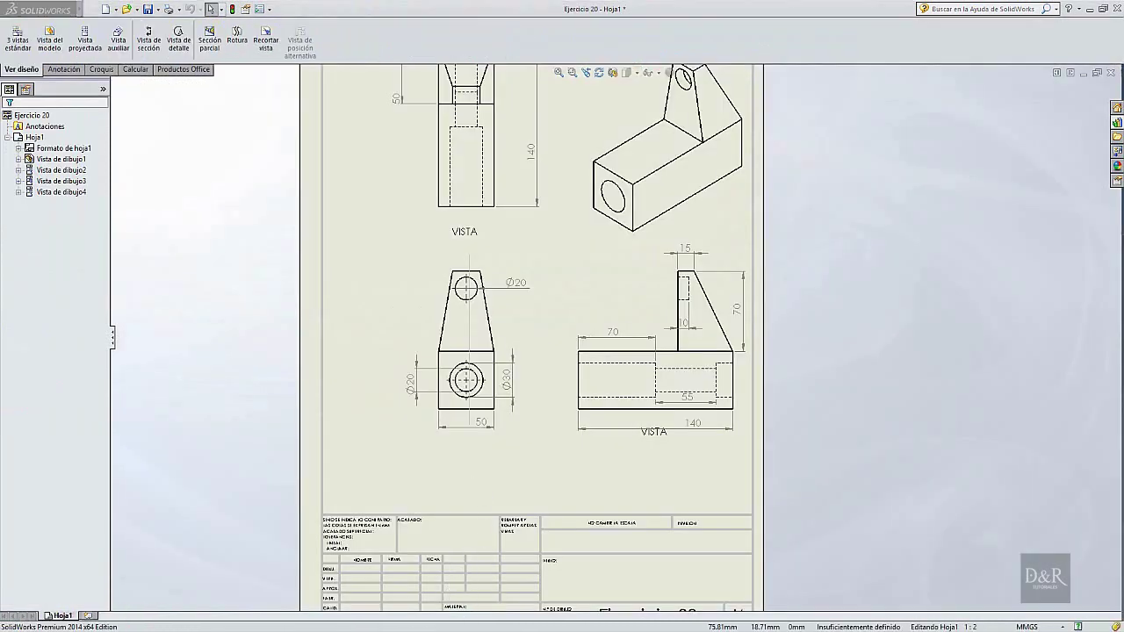
{"action": "left_click", "coordinate": [475, 584]}
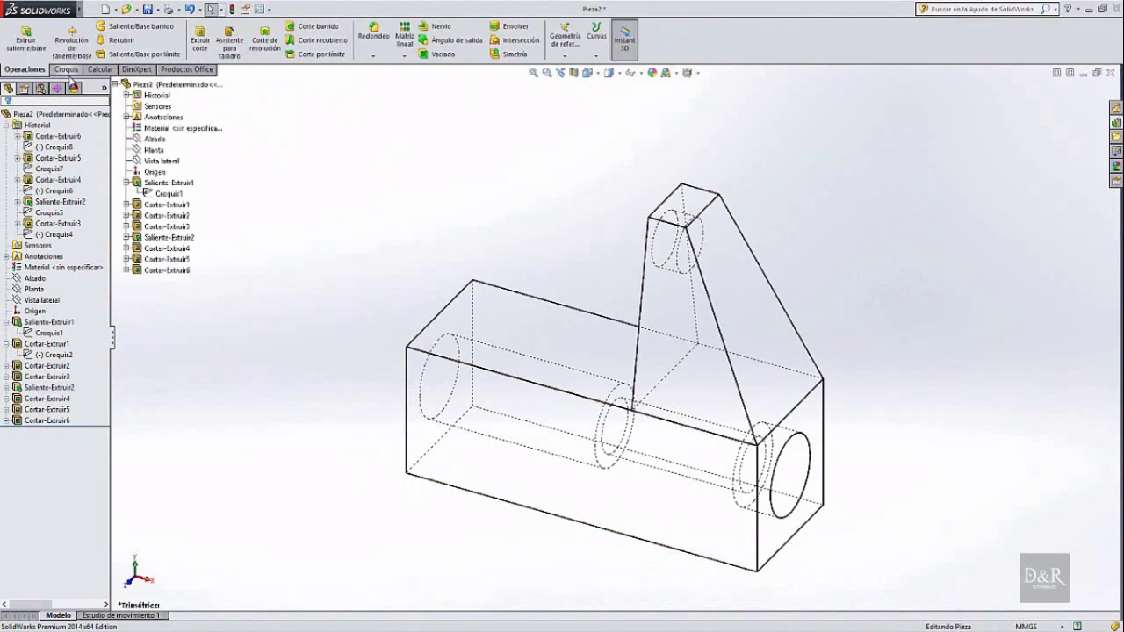